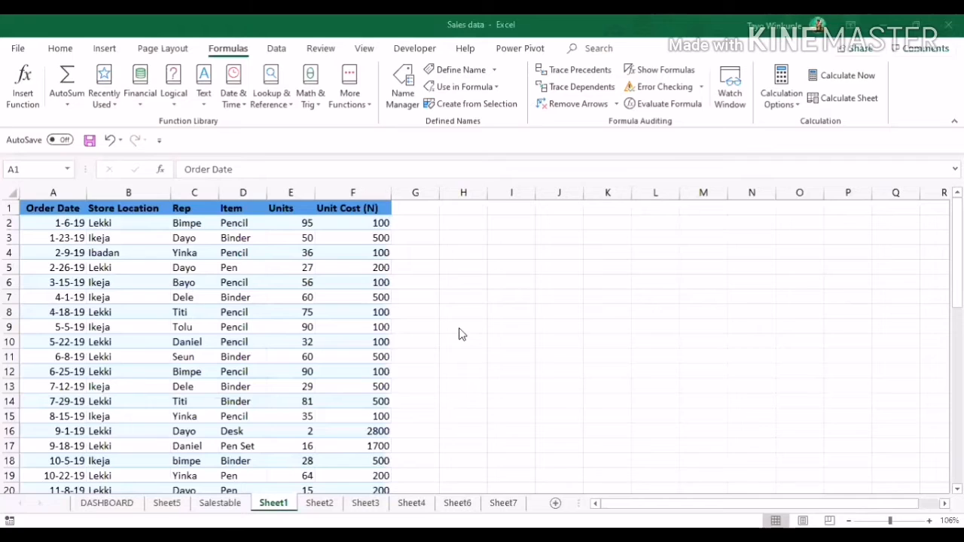
# Start a SUM formula in cell H3 with the individual cells F6, E9 and F11 as its arguments.
pyautogui.click(467, 236)
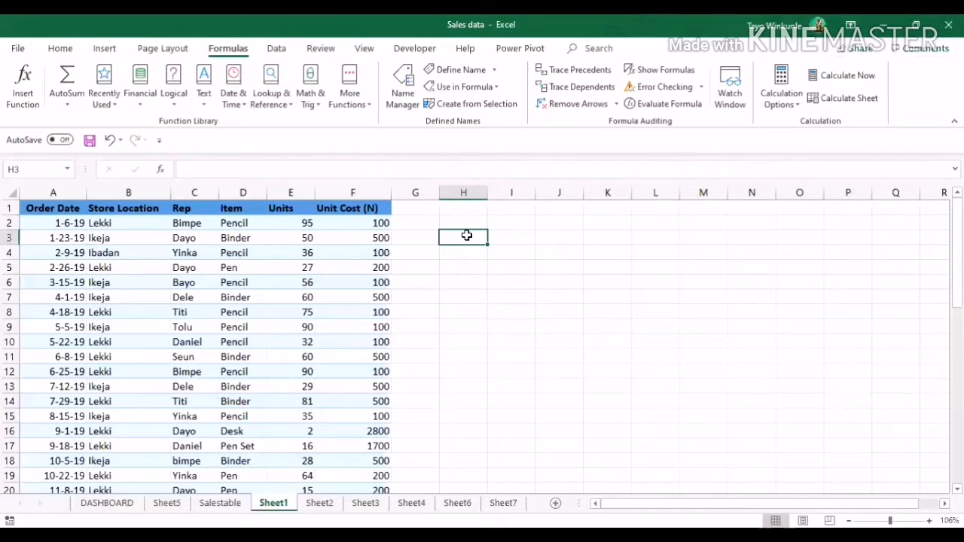
pyautogui.write('=')
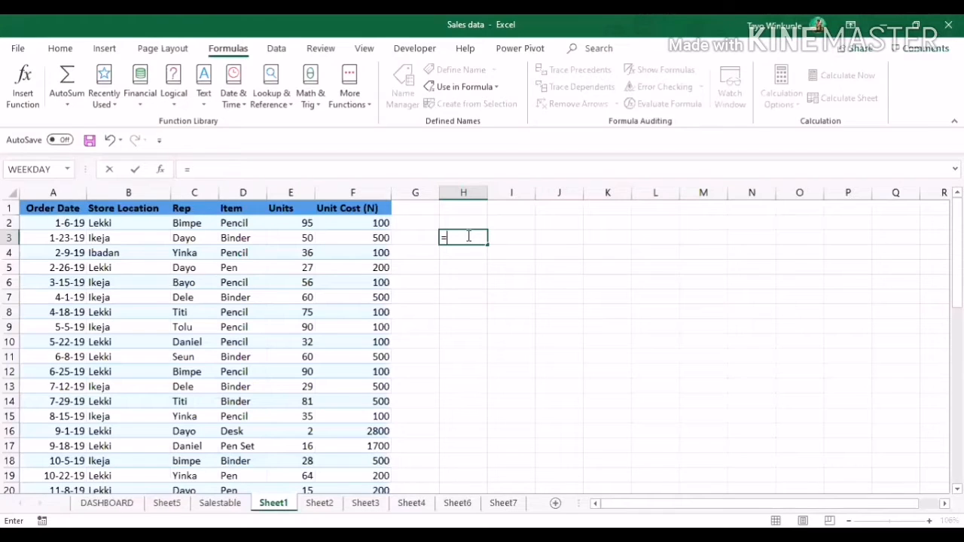
pyautogui.write('SU')
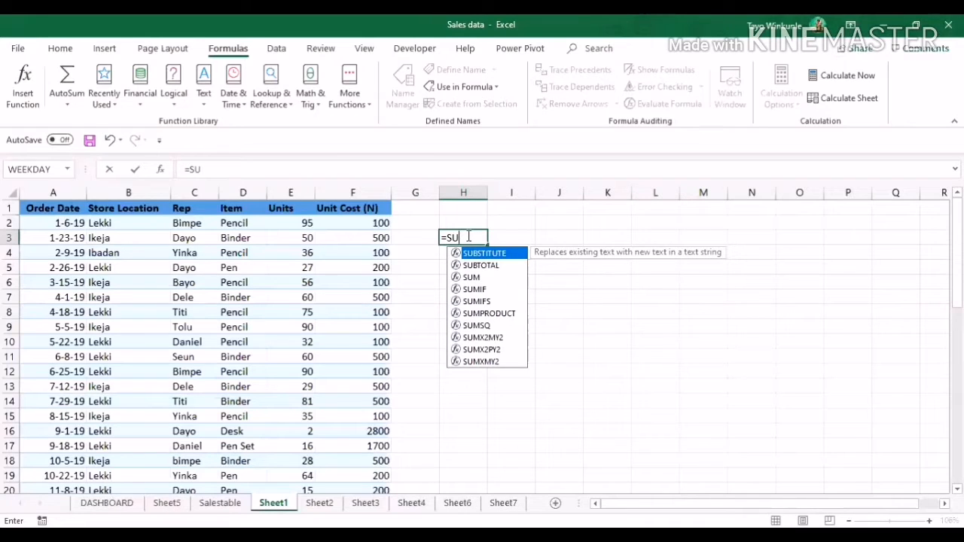
pyautogui.click(469, 277)
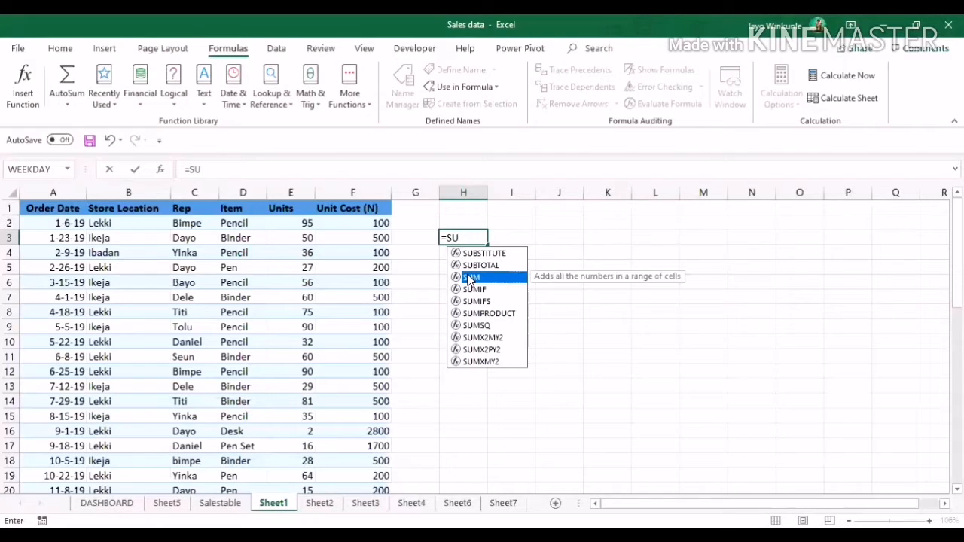
pyautogui.doubleClick(468, 277)
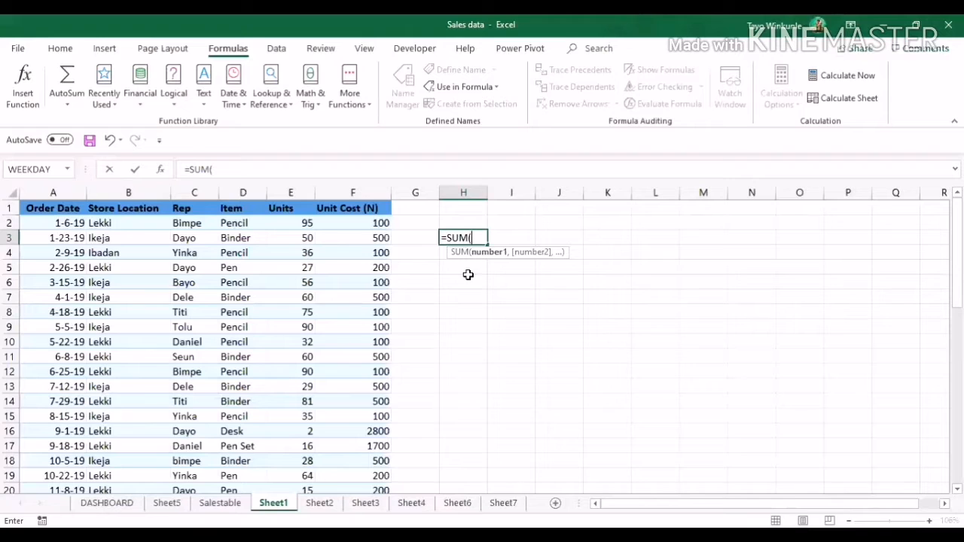
pyautogui.click(338, 282)
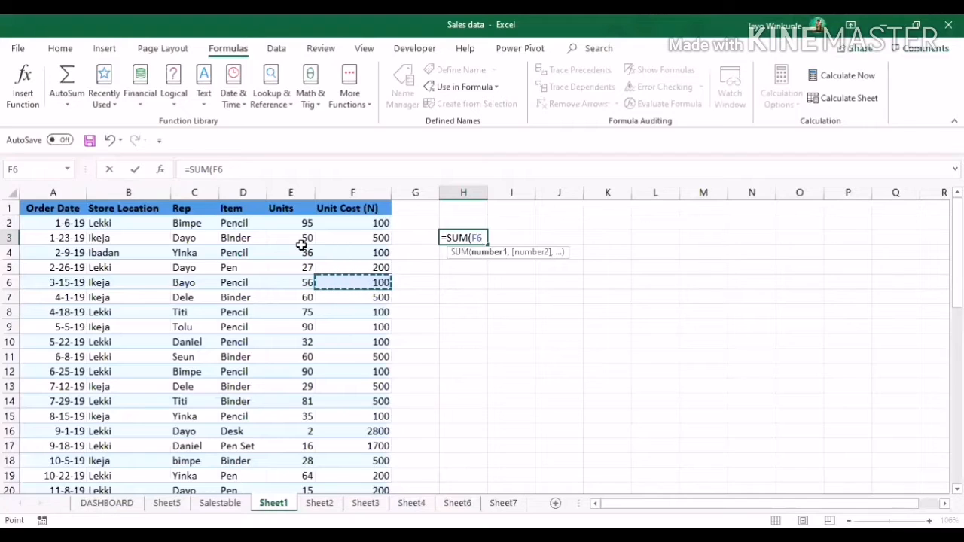
pyautogui.write(',')
pyautogui.click(287, 325)
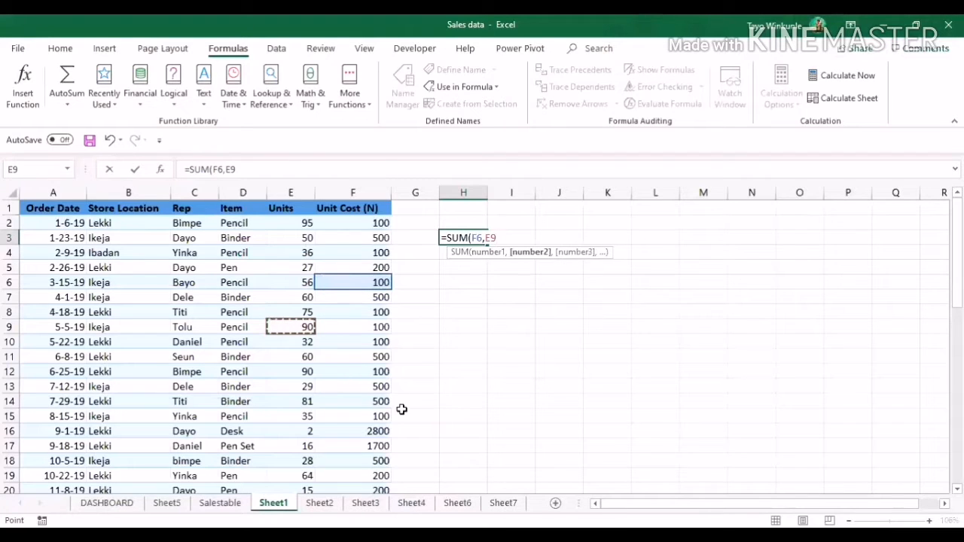
pyautogui.write(',')
pyautogui.click(354, 356)
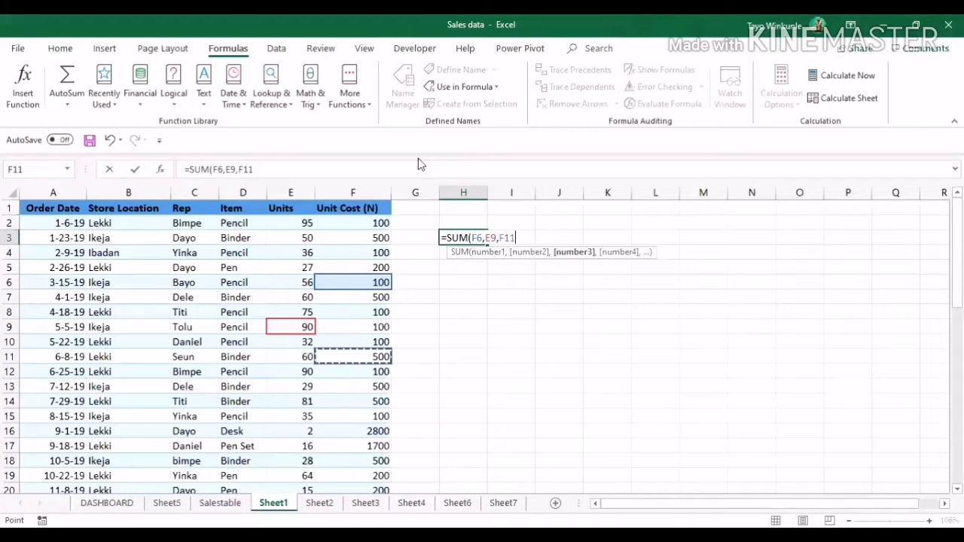
# Add the range E13:E18 as the fourth argument of the SUM formula in H3 and complete it.
pyautogui.write(',')
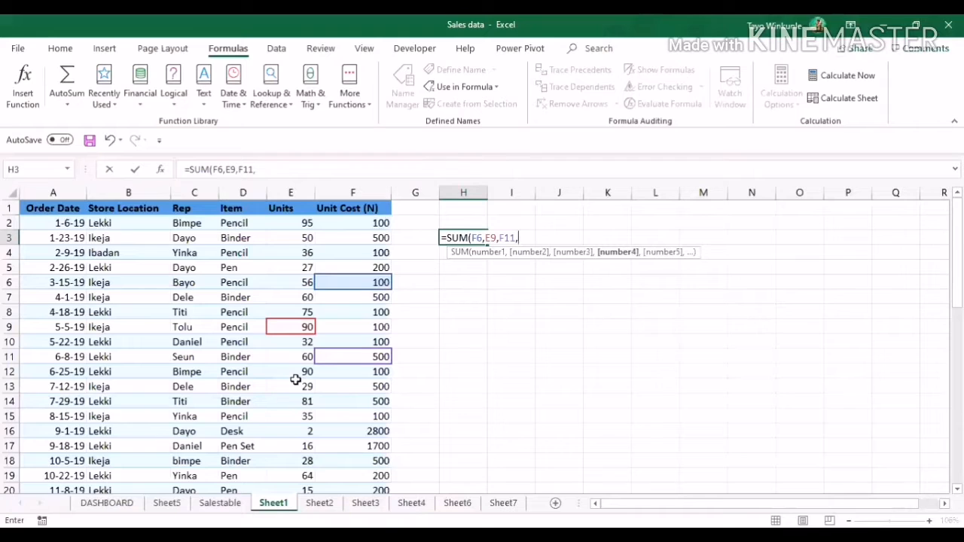
pyautogui.click(296, 393)
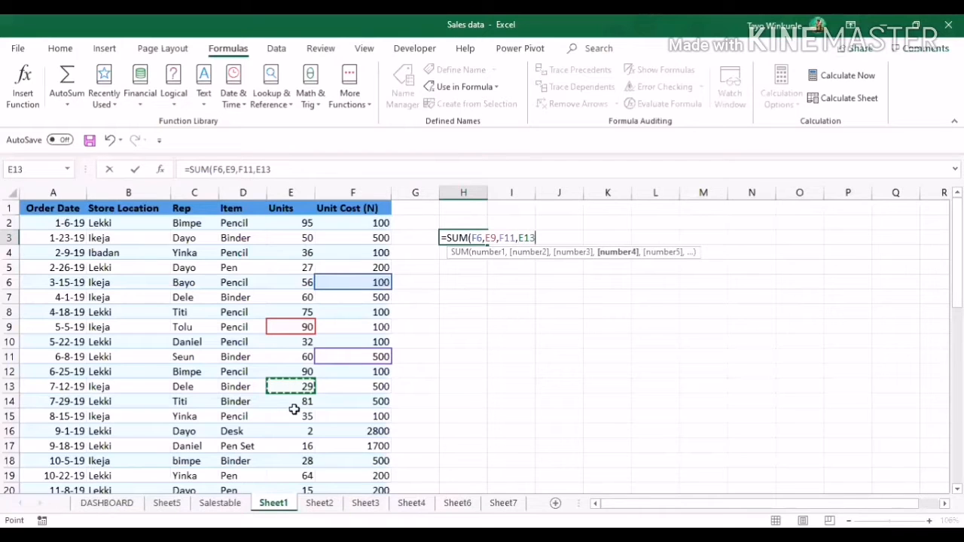
pyautogui.hotkey('shift', 'Down')
pyautogui.hotkey('shift', 'Down')
pyautogui.hotkey('shift', 'Down')
pyautogui.hotkey('shift', 'Down')
pyautogui.hotkey('shift', 'Down')
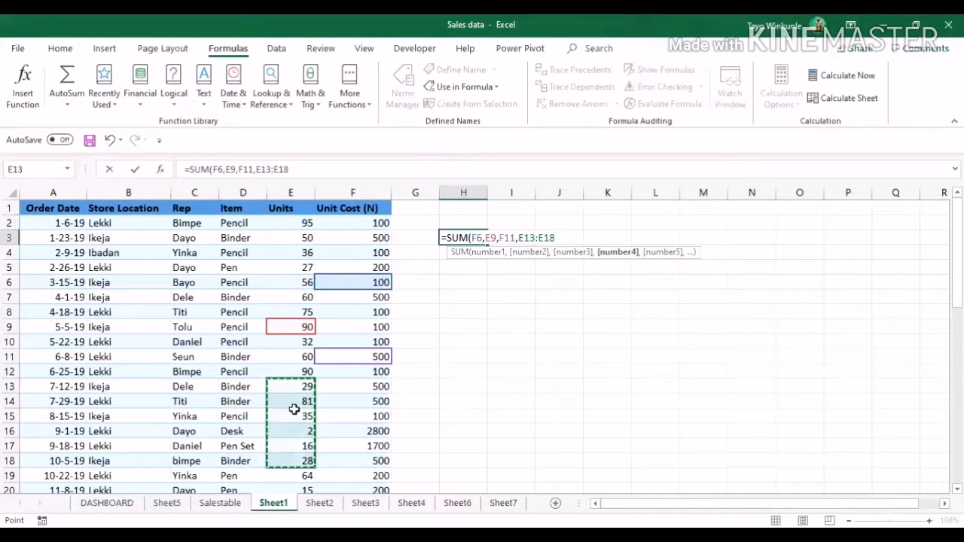
pyautogui.write(')')
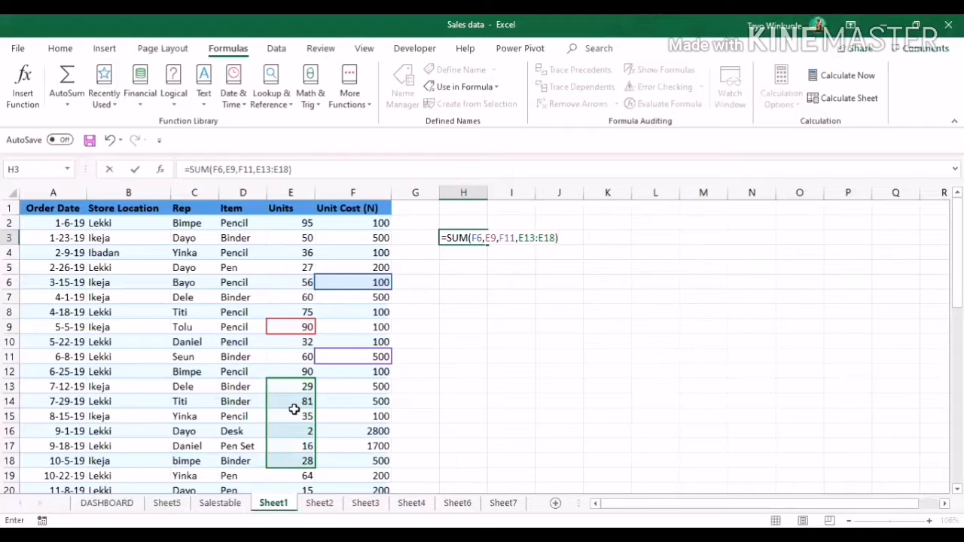
pyautogui.press('Return')
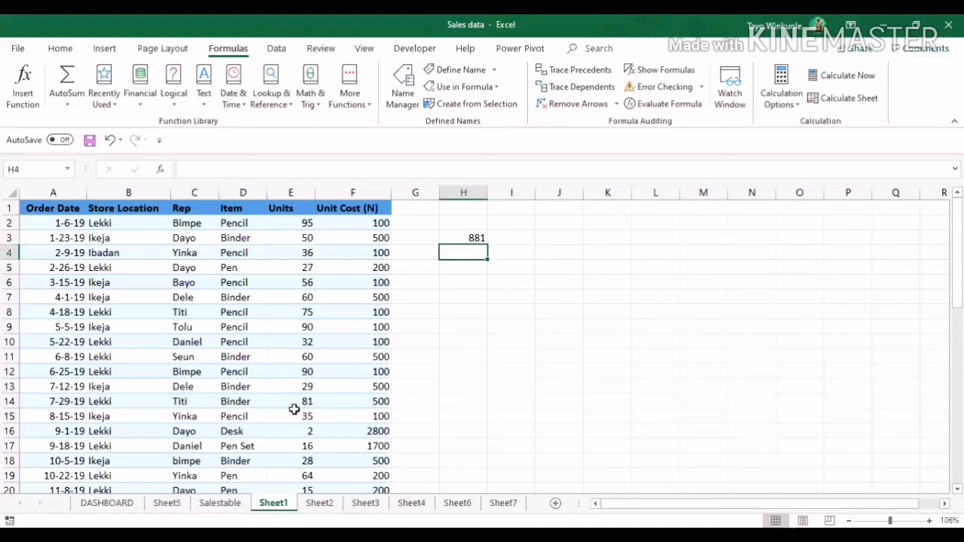
# Review the SUM formula in H3 and the cells and range it refers to, leaving it unchanged.
pyautogui.click(479, 238)
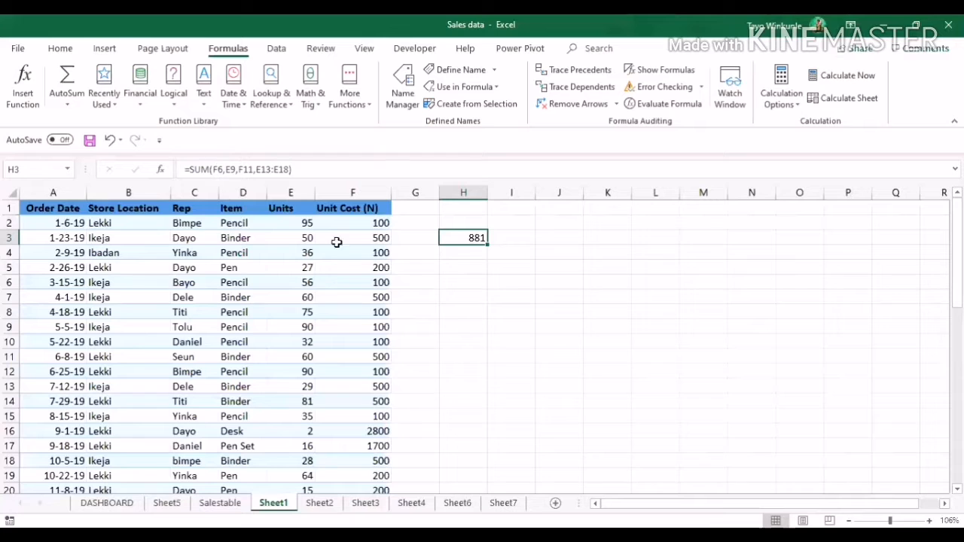
pyautogui.doubleClick(475, 239)
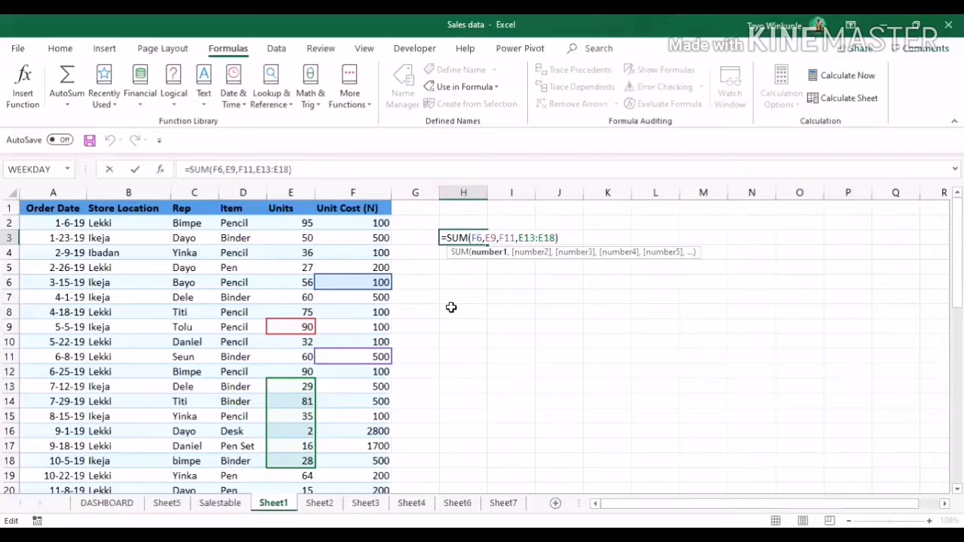
pyautogui.click(556, 238)
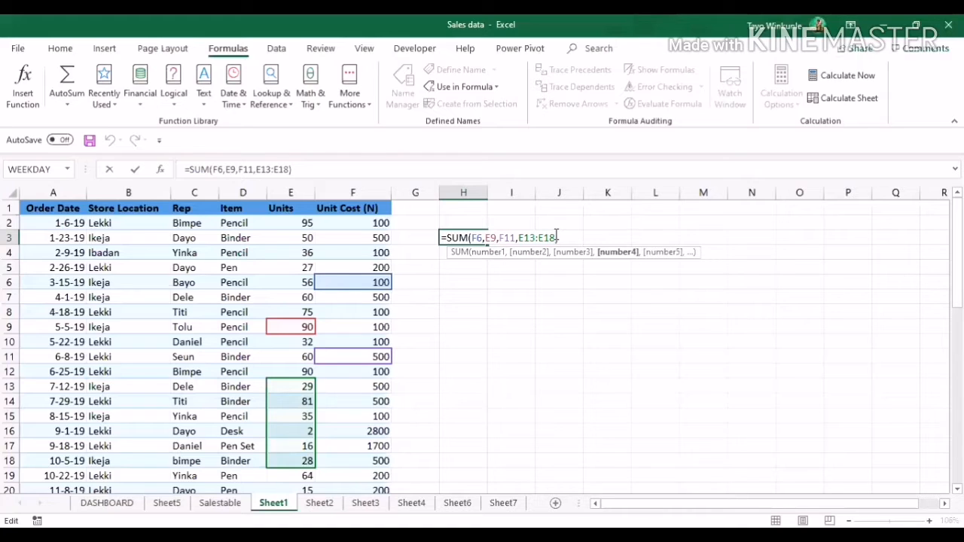
pyautogui.press('Return')
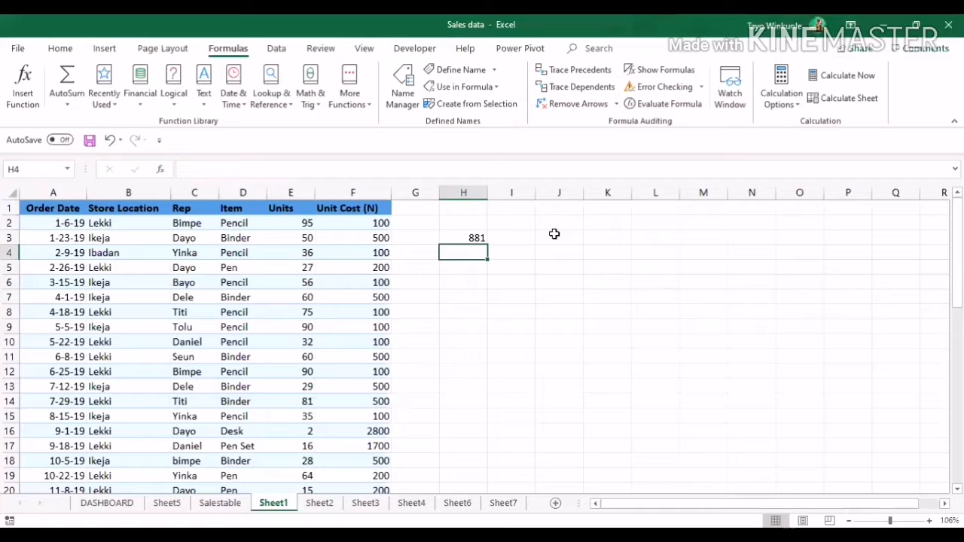
pyautogui.click(478, 238)
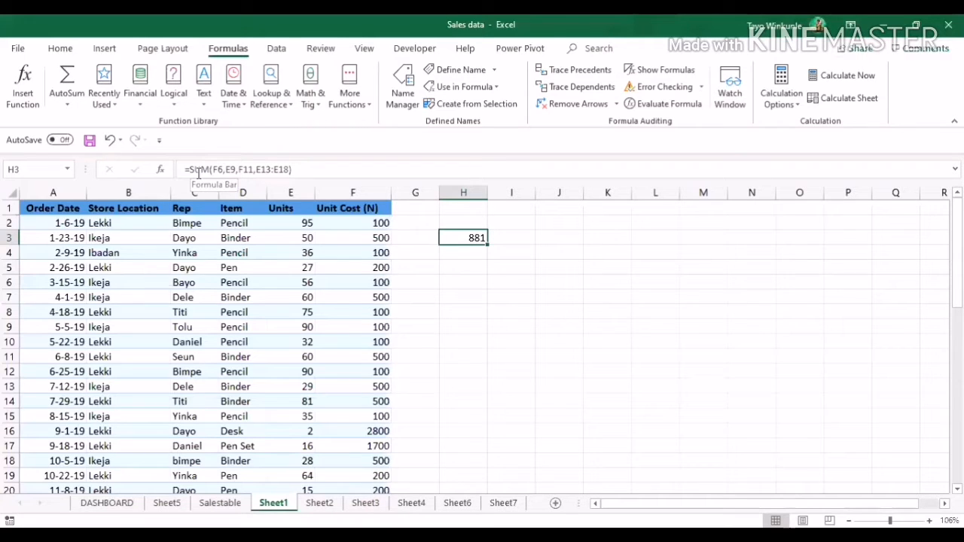
pyautogui.click(458, 302)
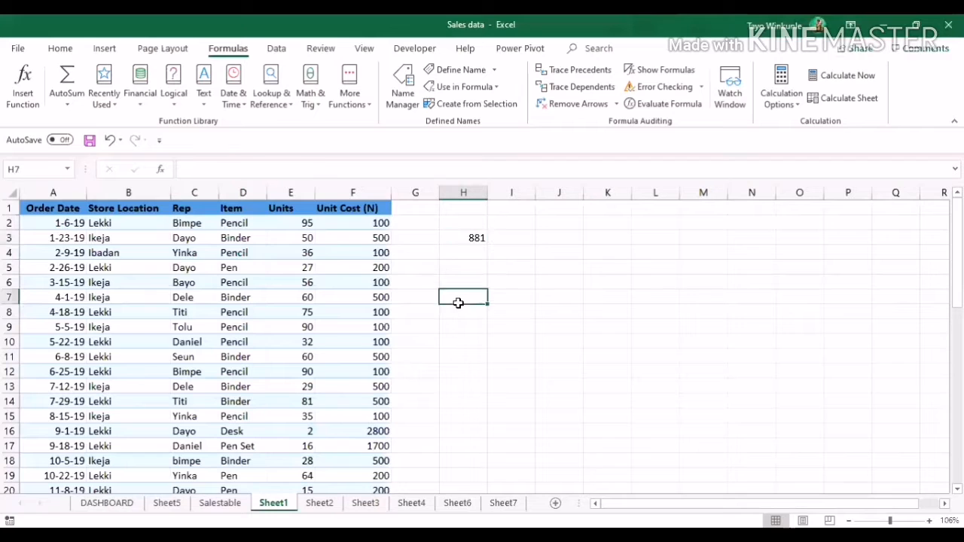
pyautogui.click(467, 233)
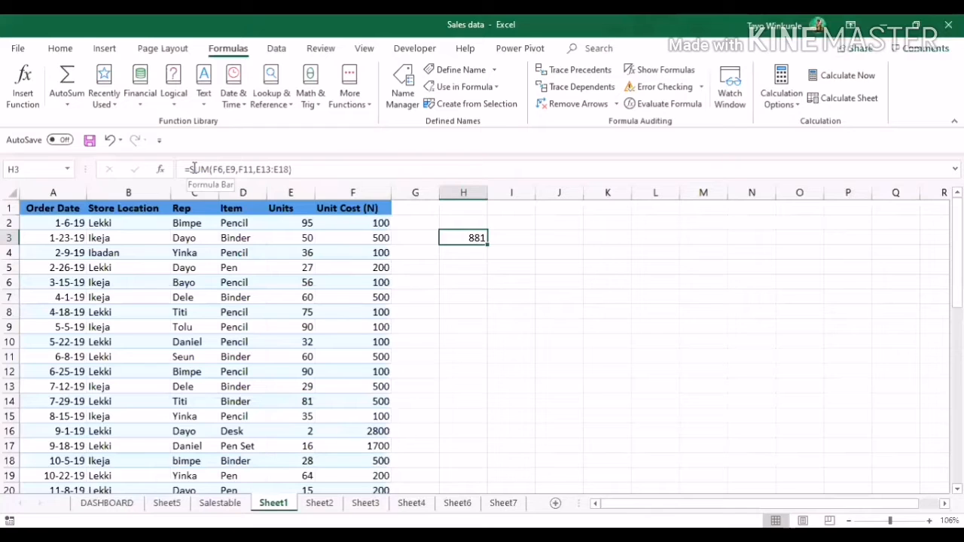
# Enter =AVERAGE(F5:F8) in cell H6 to average those unit costs, and check the entered formula.
pyautogui.click(461, 284)
pyautogui.write('=')
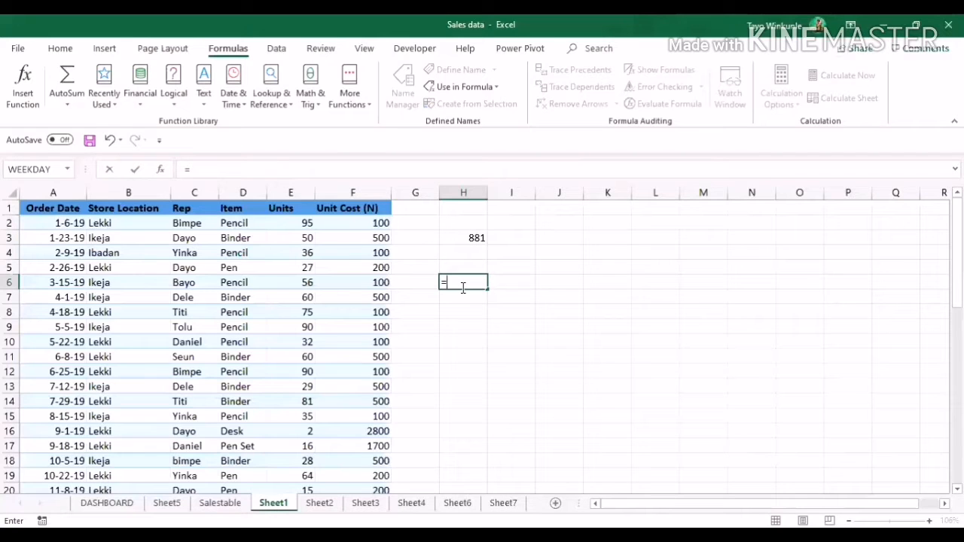
pyautogui.write('A')
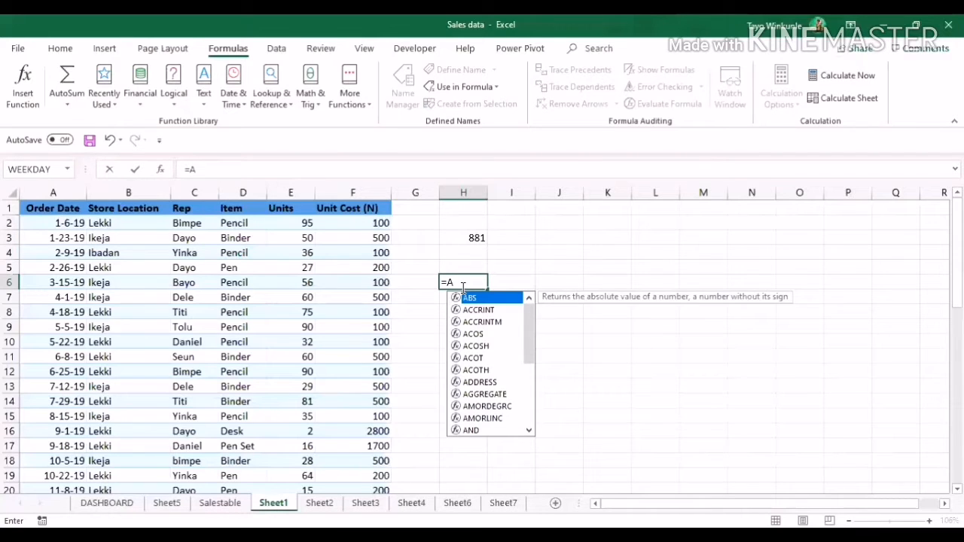
pyautogui.write('VE')
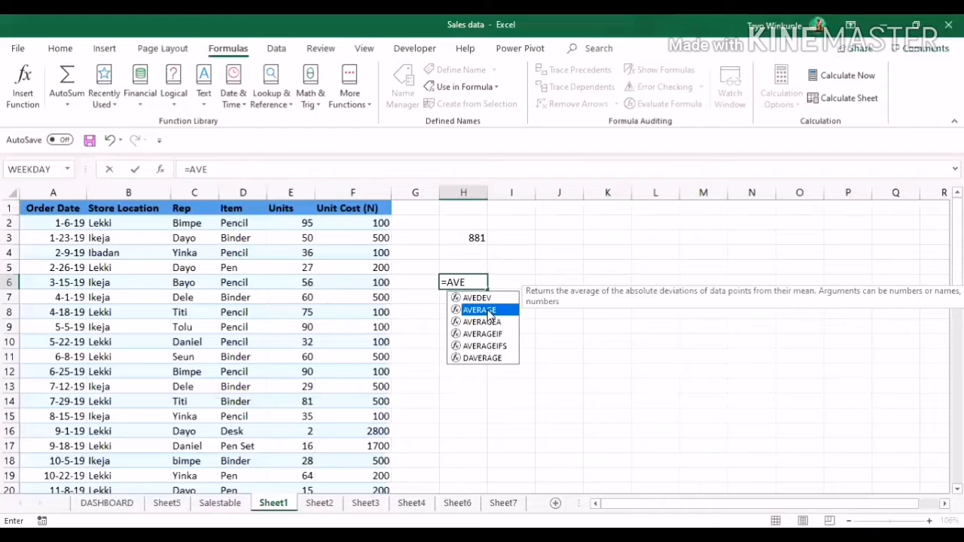
pyautogui.press('Tab')
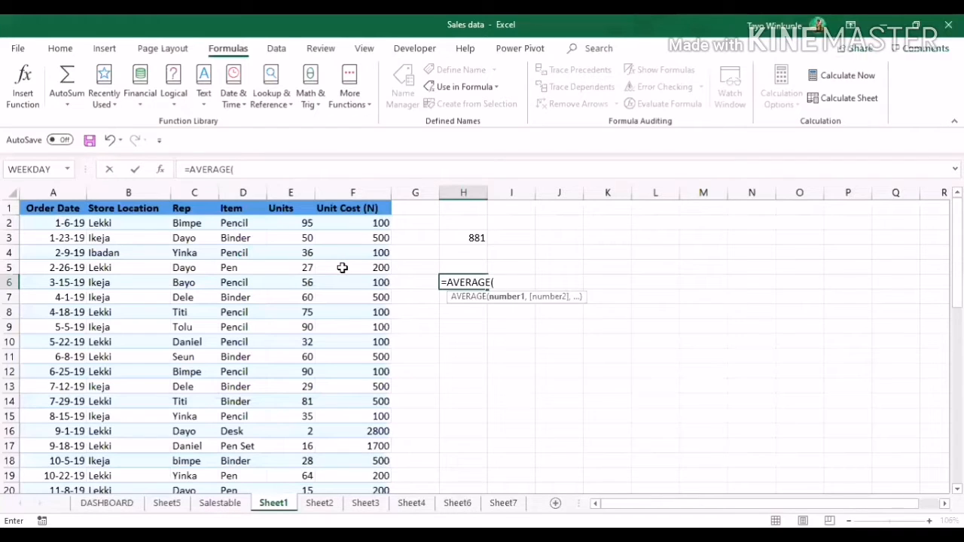
pyautogui.click(342, 270)
pyautogui.moveTo(342, 272); pyautogui.dragTo(342, 310)
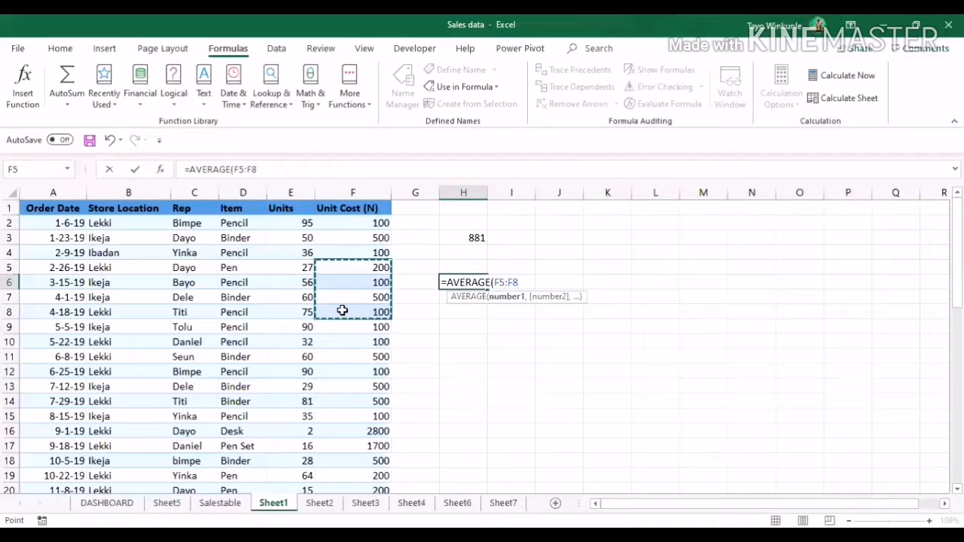
pyautogui.write(')')
pyautogui.press('Return')
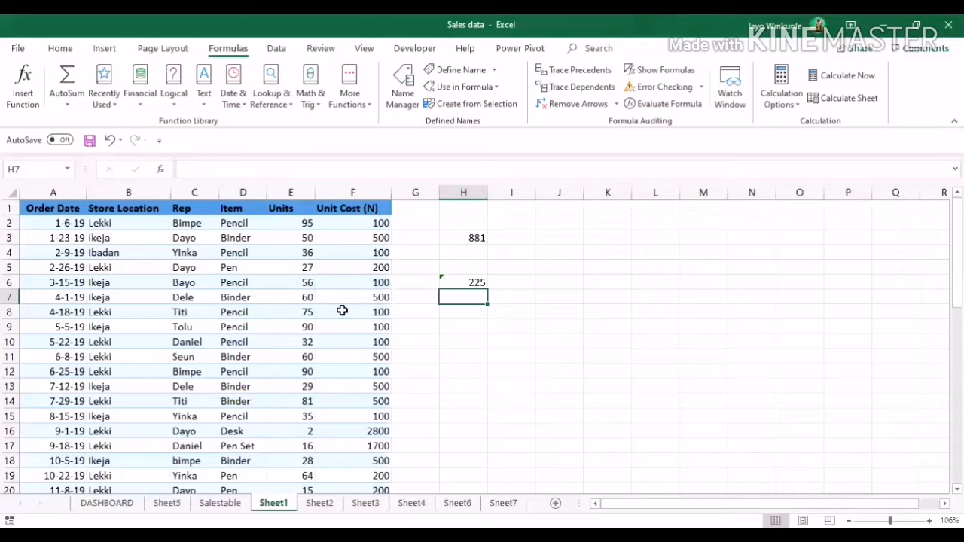
pyautogui.click(455, 287)
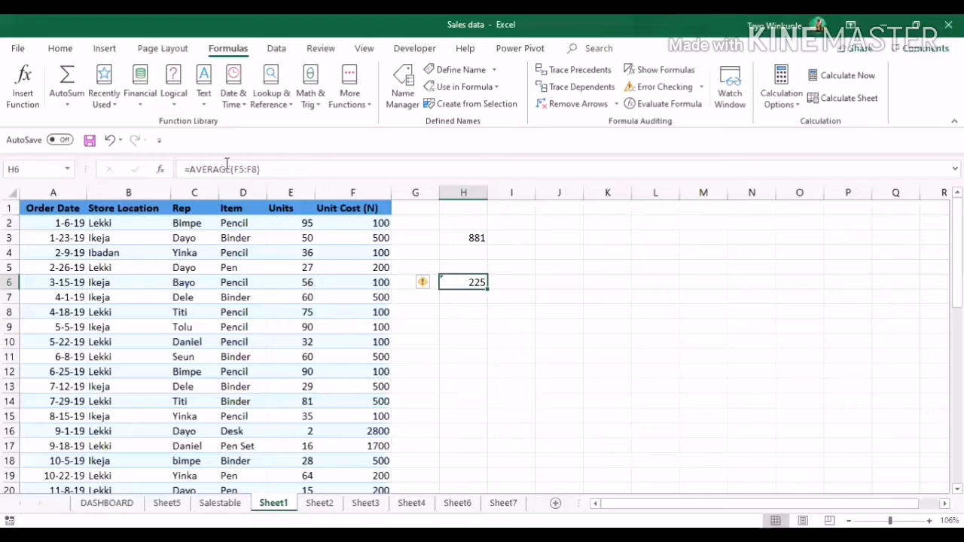
# Enter =MEDIAN(E7:E15) in cell H8 to get the median of those units.
pyautogui.click(453, 305)
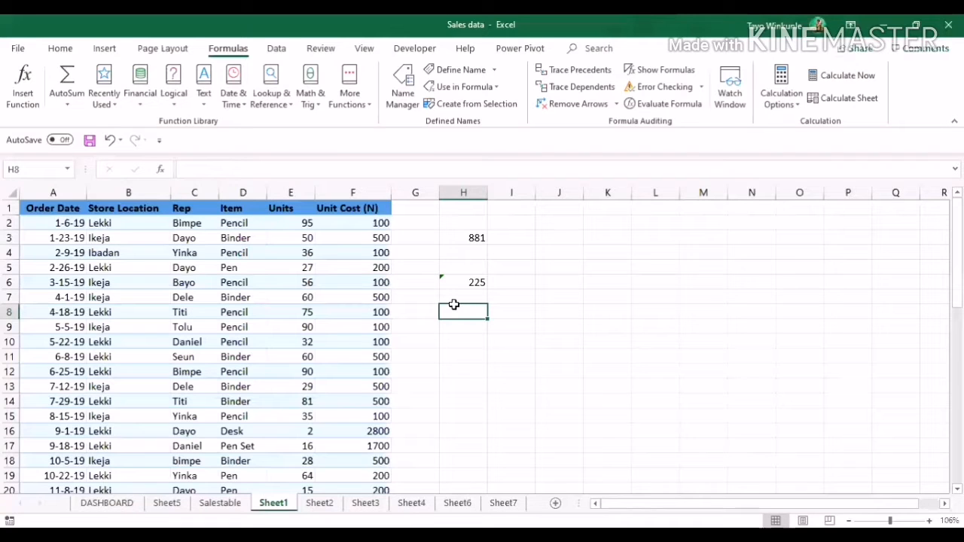
pyautogui.write('=M')
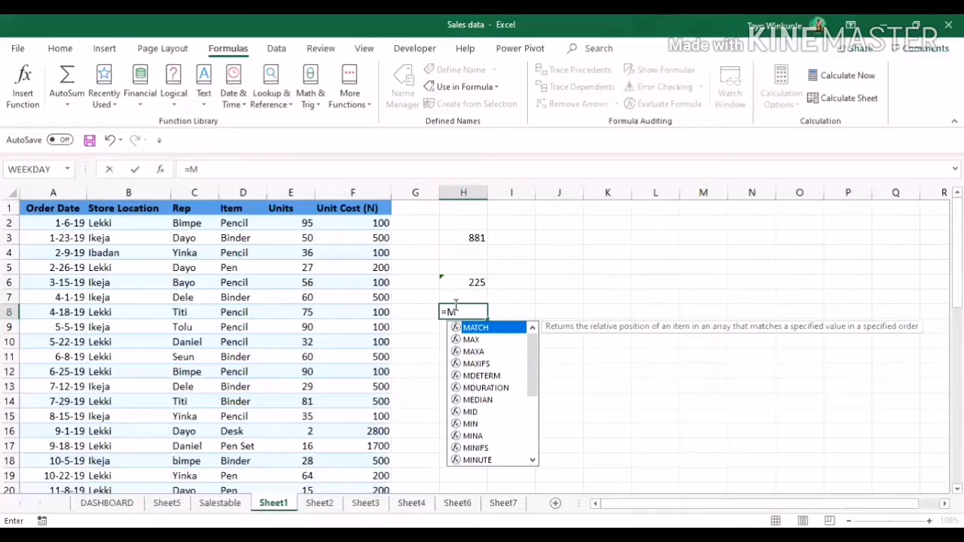
pyautogui.write('ED')
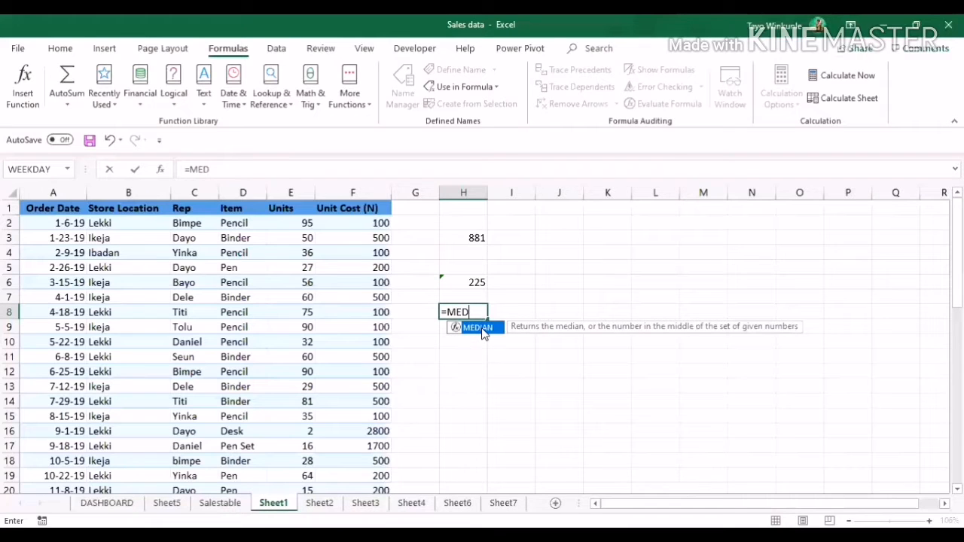
pyautogui.doubleClick(483, 333)
pyautogui.click(291, 301)
pyautogui.moveTo(290, 303); pyautogui.dragTo(295, 413)
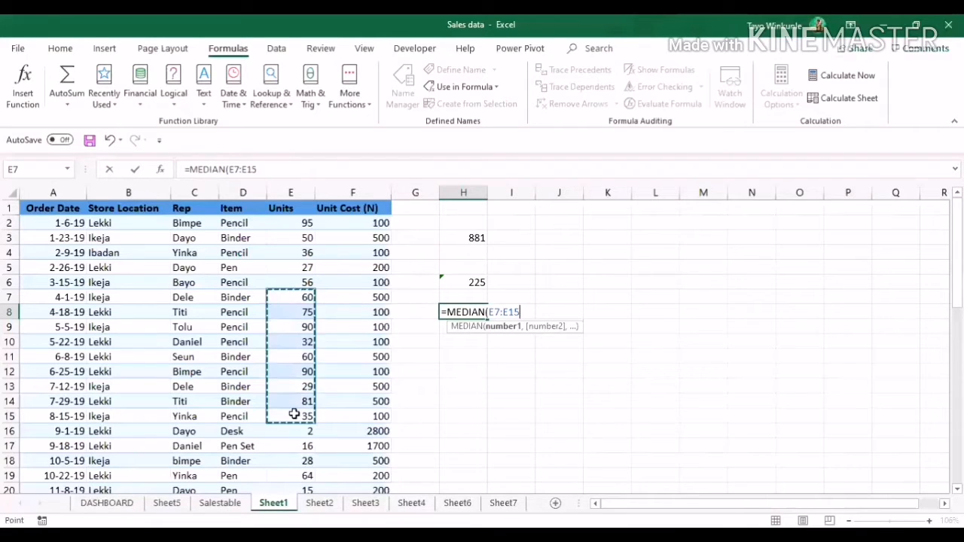
pyautogui.write(')')
pyautogui.press('Return')
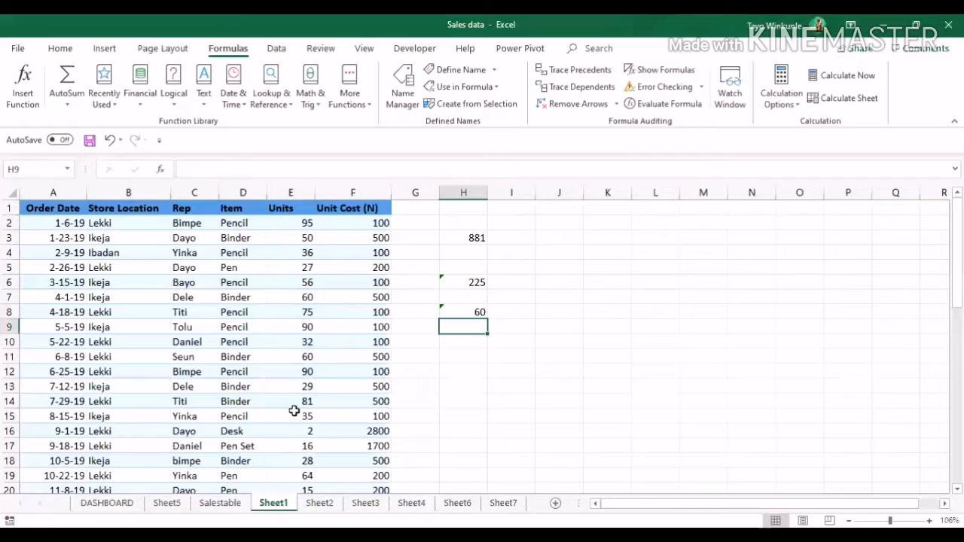
# Enter =COUNT(F2:F18) in cell H9 to count the numeric unit costs in that range.
pyautogui.write('=')
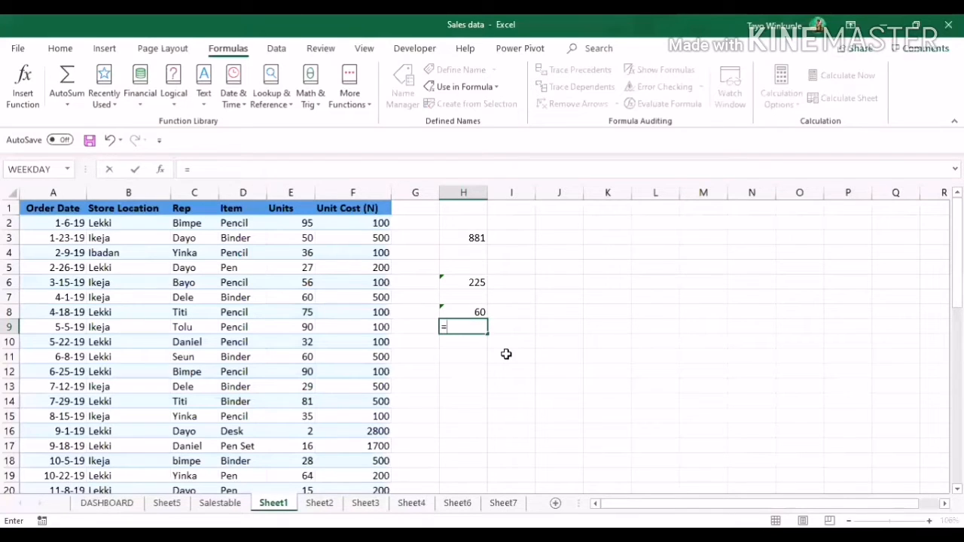
pyautogui.write('COUNT')
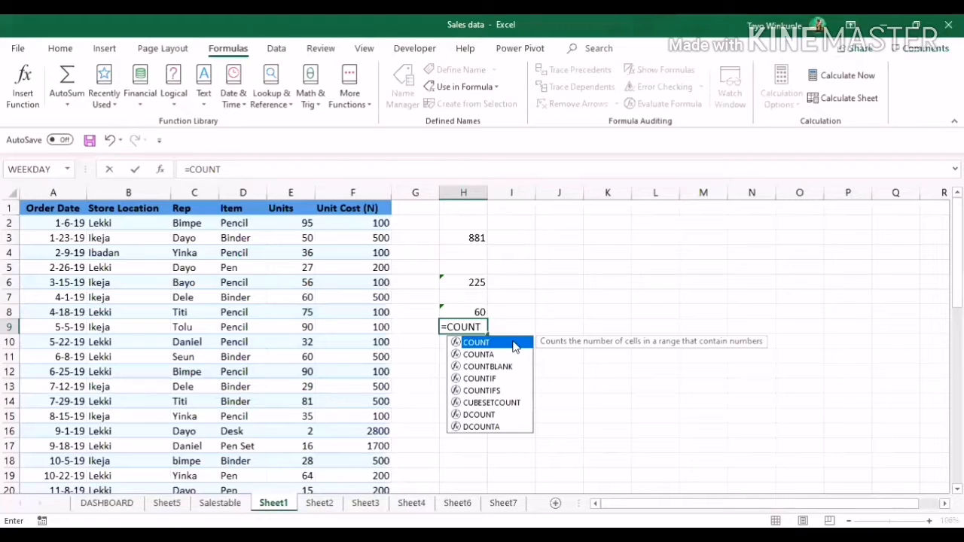
pyautogui.doubleClick(515, 346)
pyautogui.click(373, 220)
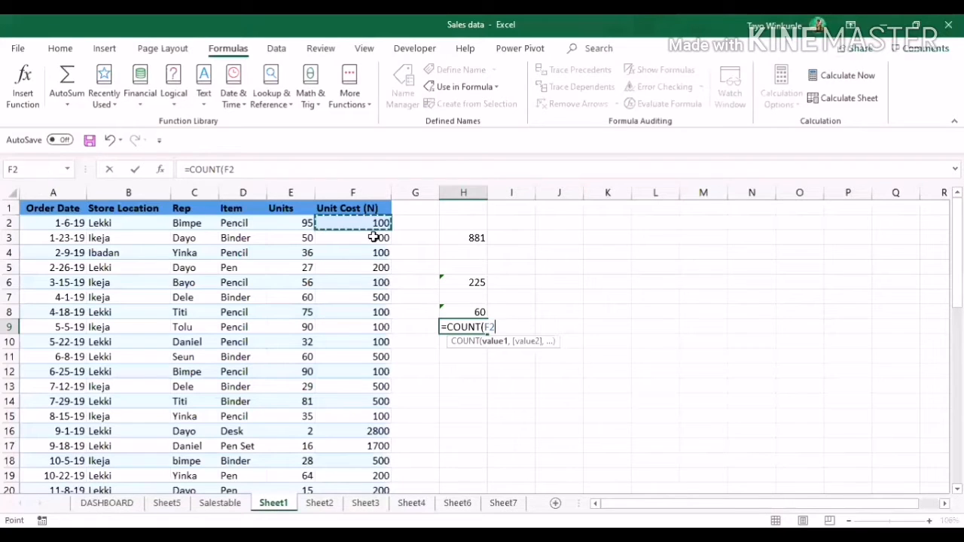
pyautogui.hotkey('shift', 'Down')
pyautogui.hotkey('shift', 'Down')
pyautogui.hotkey('shift', 'Down')
pyautogui.hotkey('shift', 'Down')
pyautogui.hotkey('shift', 'Down')
pyautogui.hotkey('shift', 'Down')
pyautogui.hotkey('shift', 'Down')
pyautogui.hotkey('shift', 'Down')
pyautogui.hotkey('shift', 'Down')
pyautogui.hotkey('shift', 'Down')
pyautogui.hotkey('shift', 'Down')
pyautogui.hotkey('shift', 'Down')
pyautogui.hotkey('shift', 'Down')
pyautogui.hotkey('shift', 'Down')
pyautogui.hotkey('shift', 'Down')
pyautogui.hotkey('shift', 'Down')
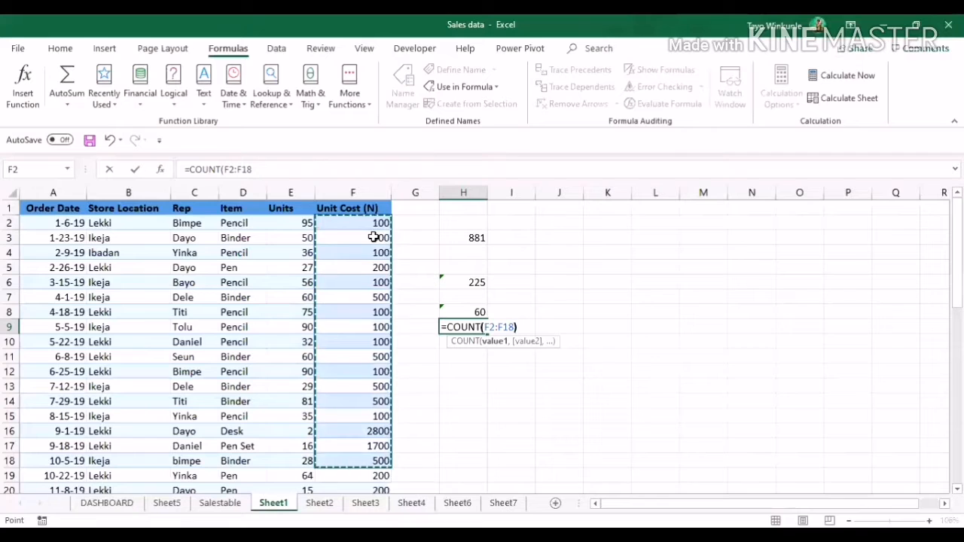
pyautogui.write(')')
pyautogui.press('Return')
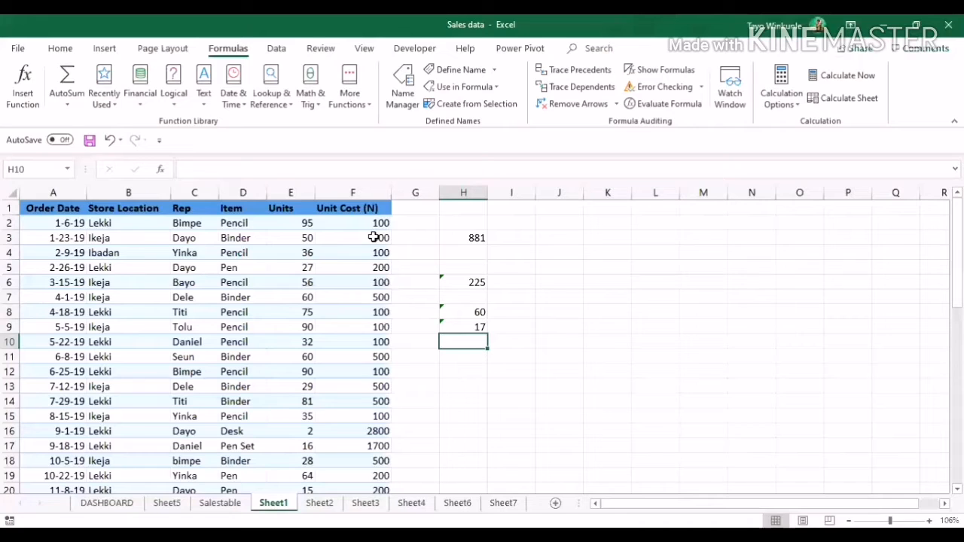
# Enter =MAX(F2:F18) in cell H12 to get the highest unit cost in that range.
pyautogui.click(467, 370)
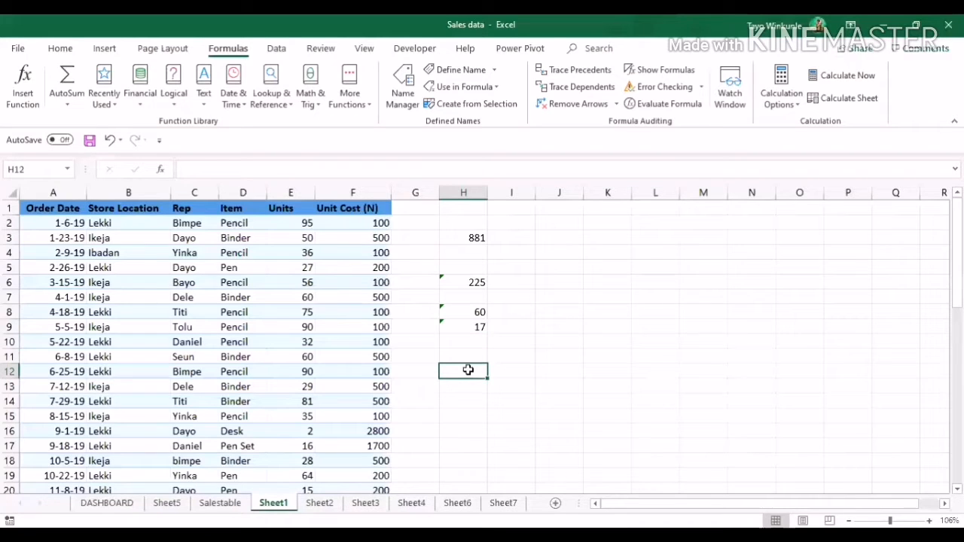
pyautogui.write('=')
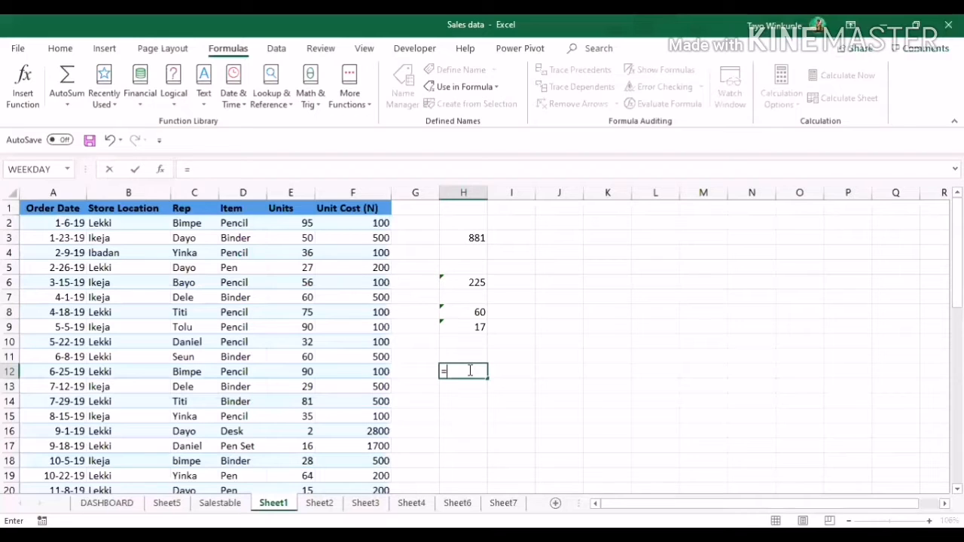
pyautogui.write('MAX')
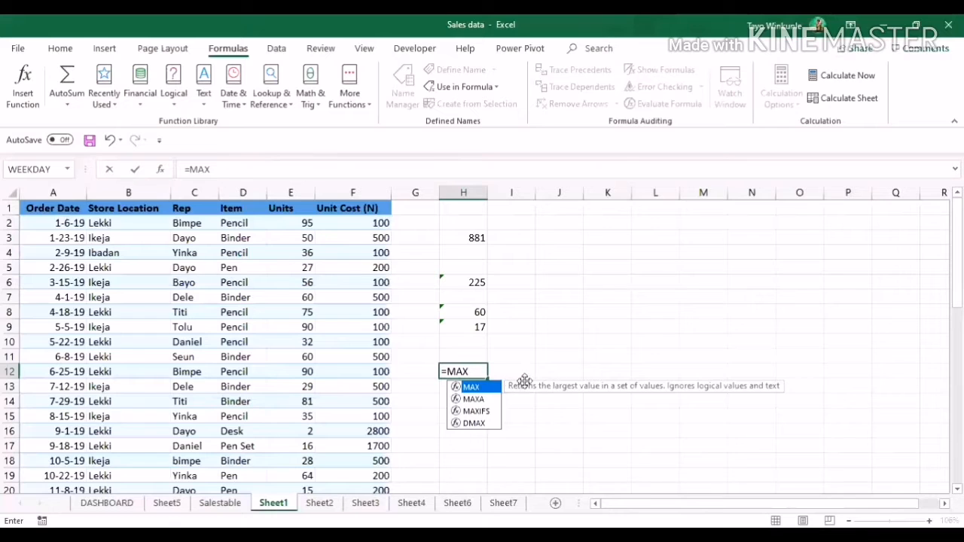
pyautogui.doubleClick(479, 388)
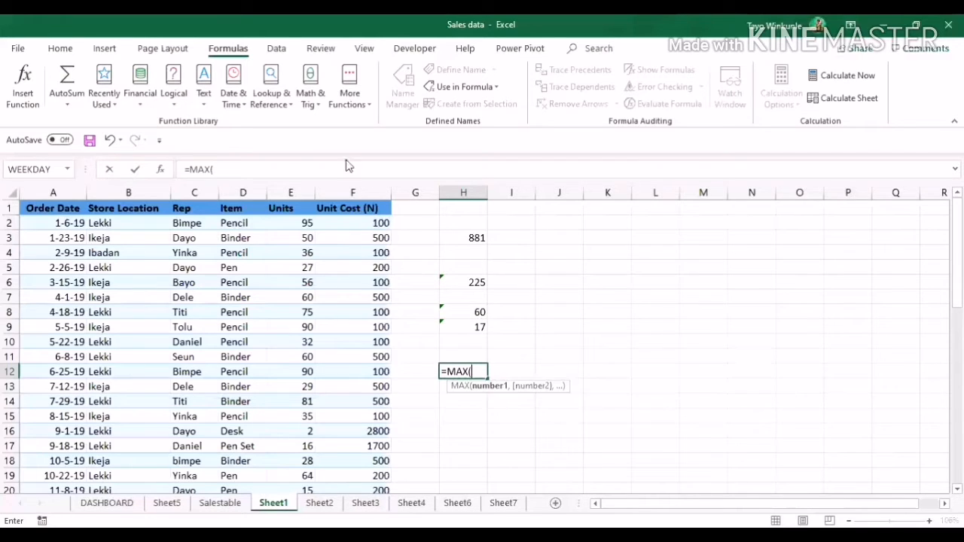
pyautogui.click(369, 221)
pyautogui.hotkey('ctrl', 'shift', 'Down')
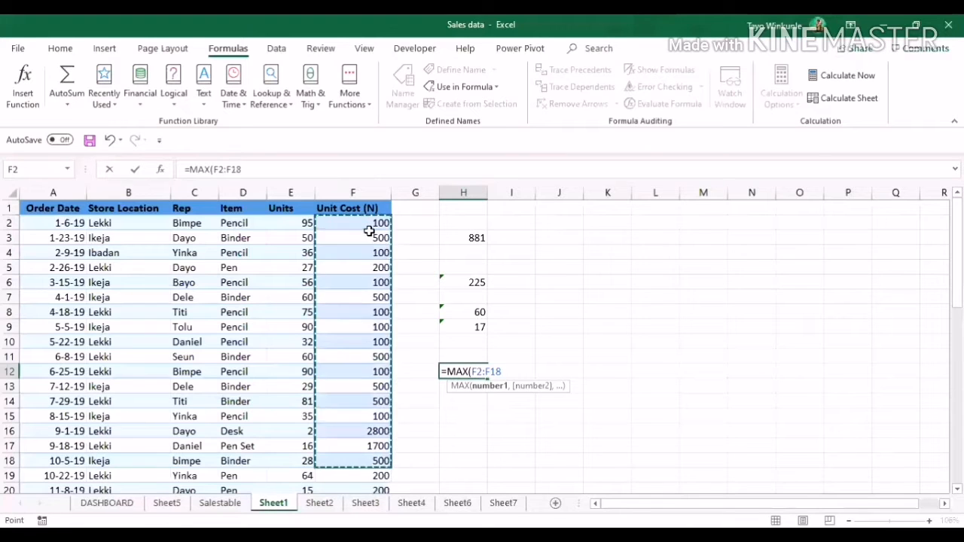
pyautogui.write(')')
pyautogui.press('Return')
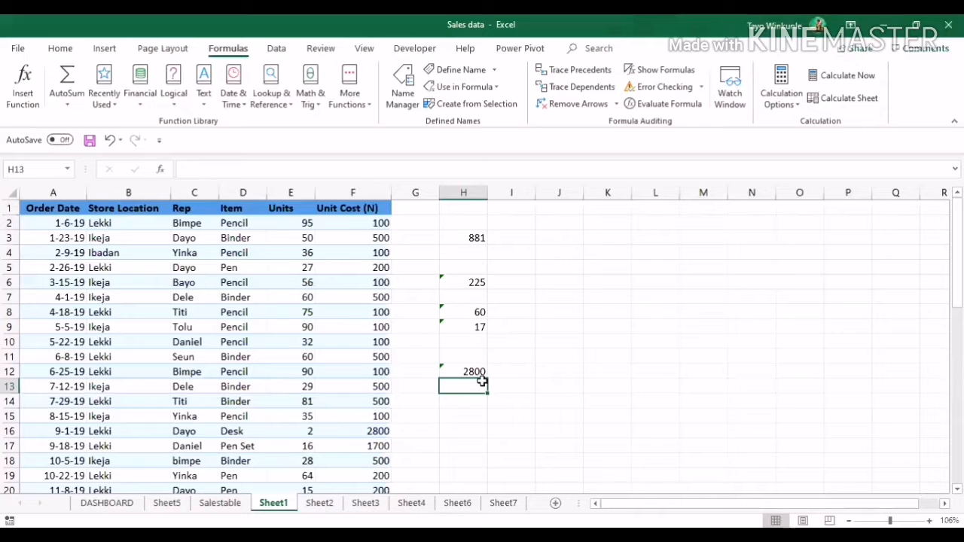
pyautogui.write('=')
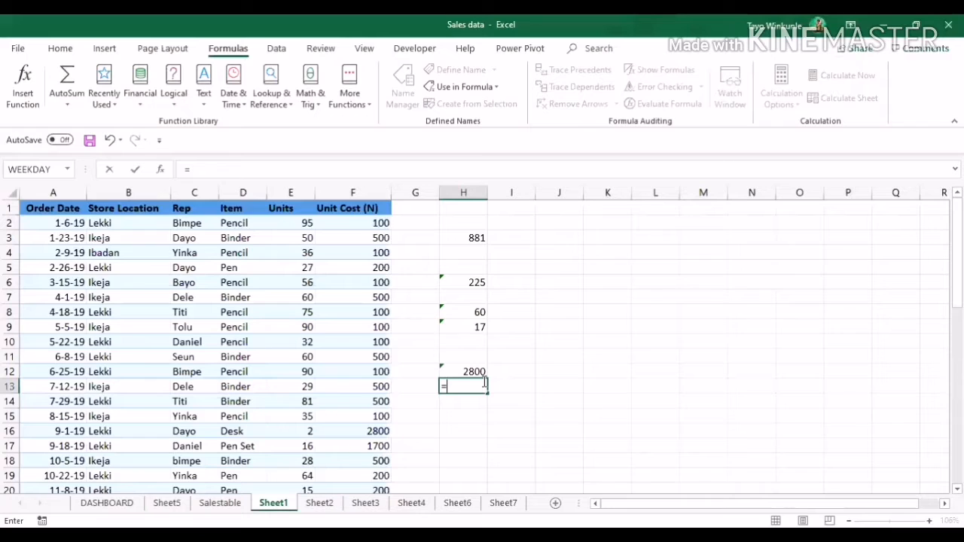
pyautogui.write('EX')
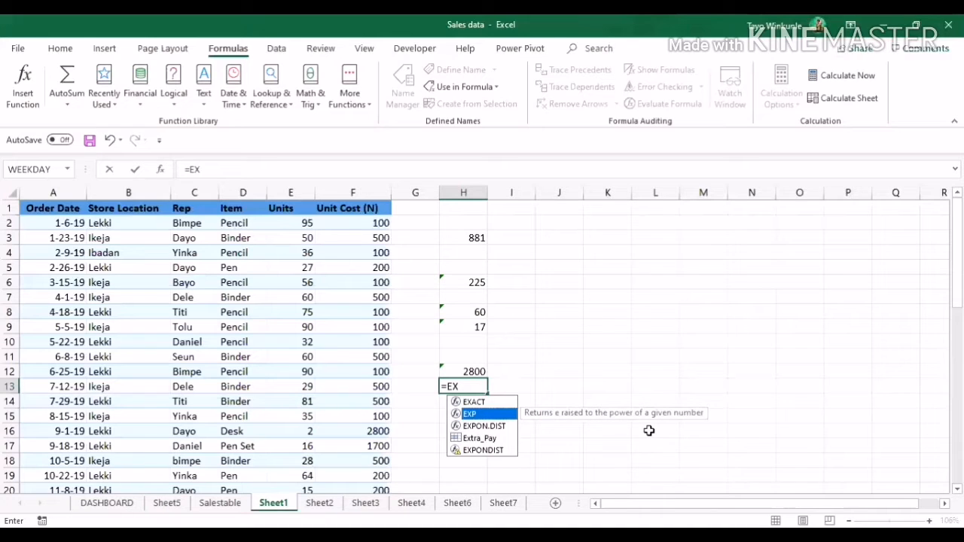
pyautogui.press('BackSpace')
pyautogui.press('BackSpace')
pyautogui.press('BackSpace')
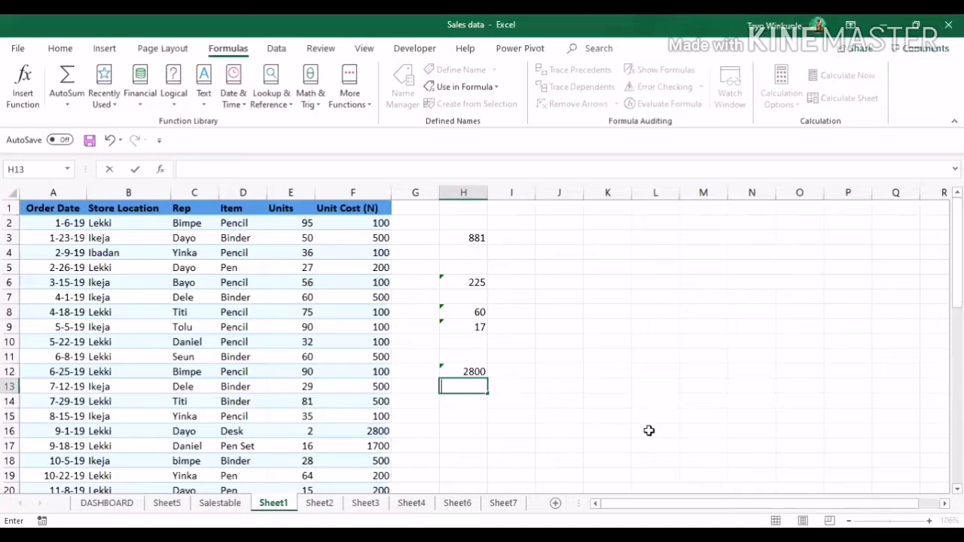
pyautogui.click(541, 405)
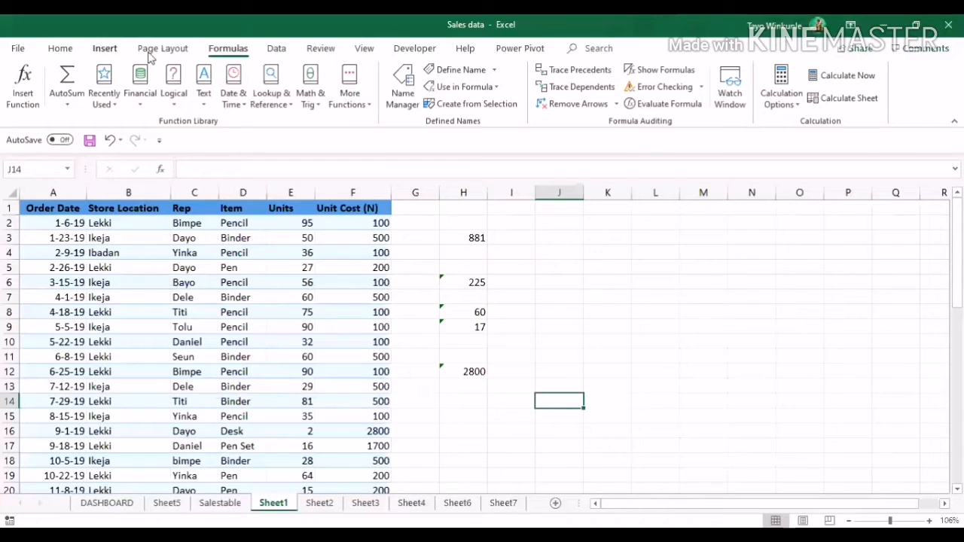
# Select the empty cell J9 and bring the function library commands back into view.
pyautogui.click(577, 330)
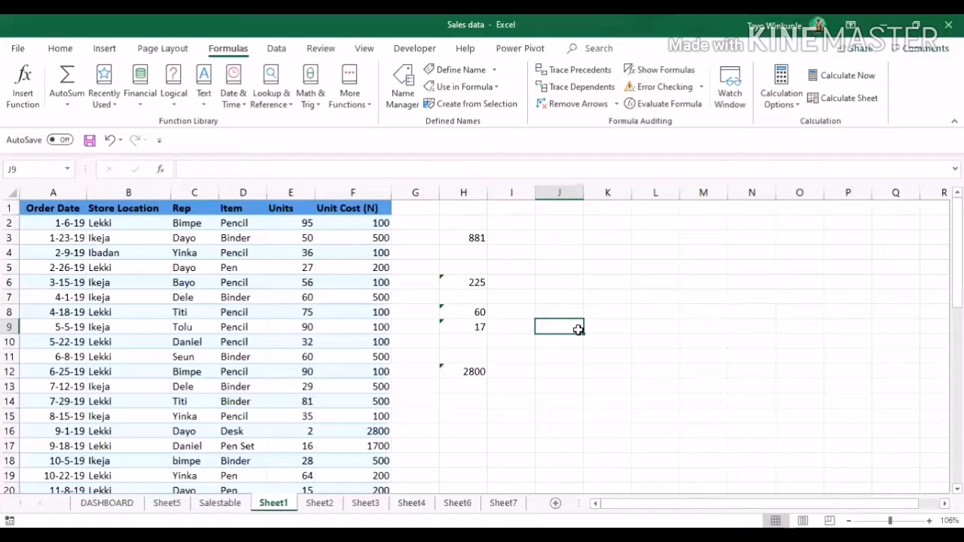
pyautogui.click(55, 47)
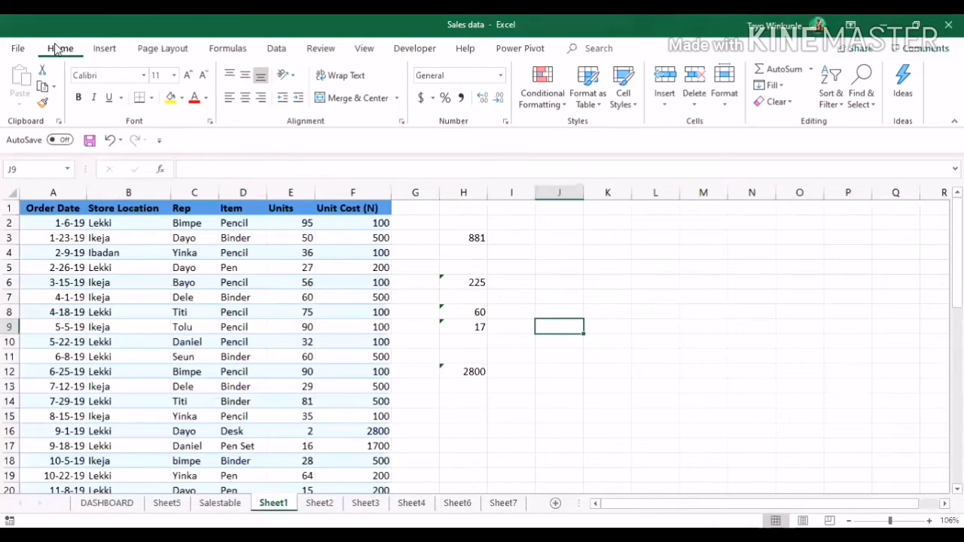
pyautogui.click(226, 53)
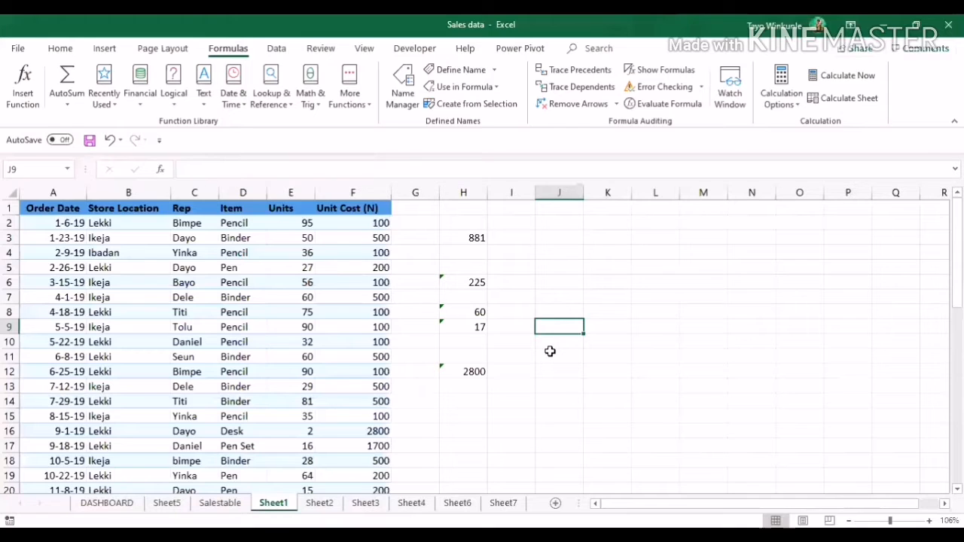
pyautogui.click(245, 111)
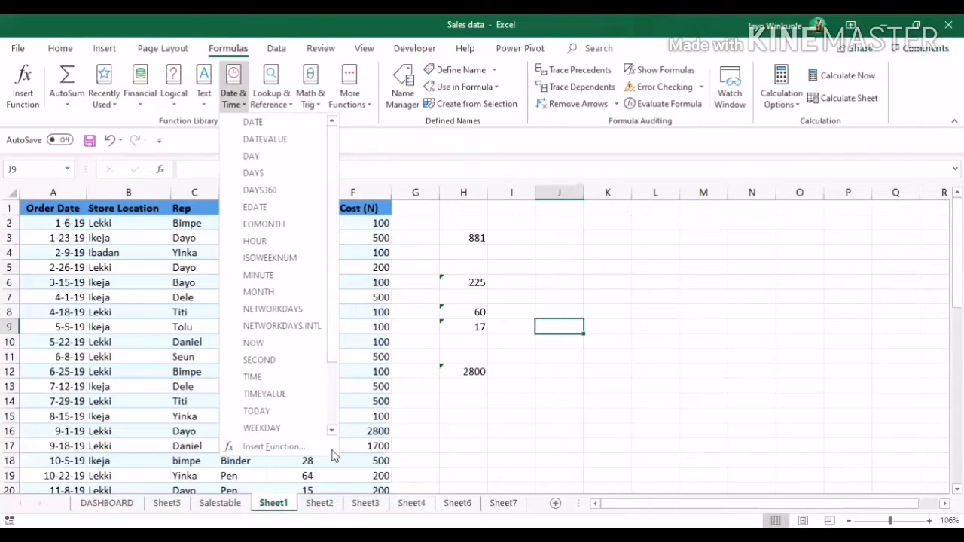
pyautogui.scroll(-2, 332, 418)
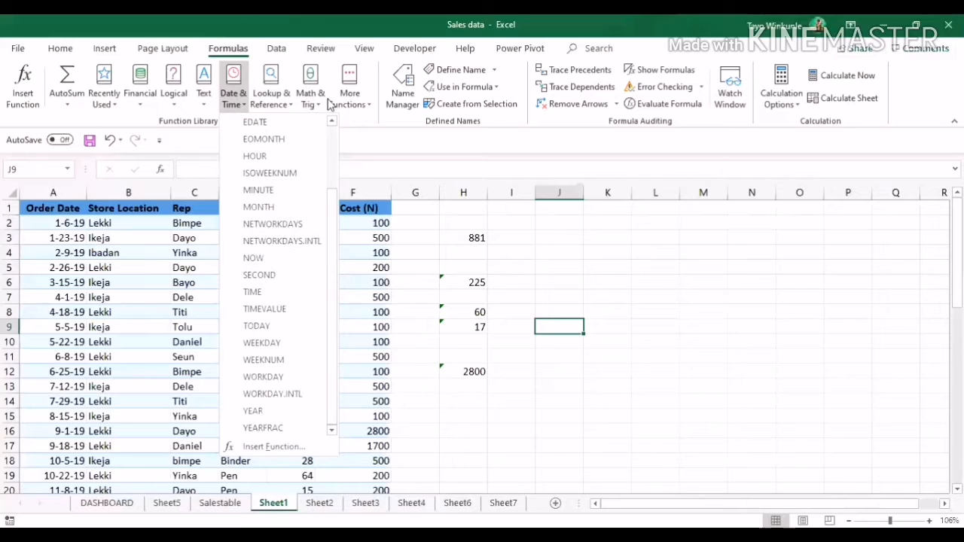
pyautogui.click(287, 329)
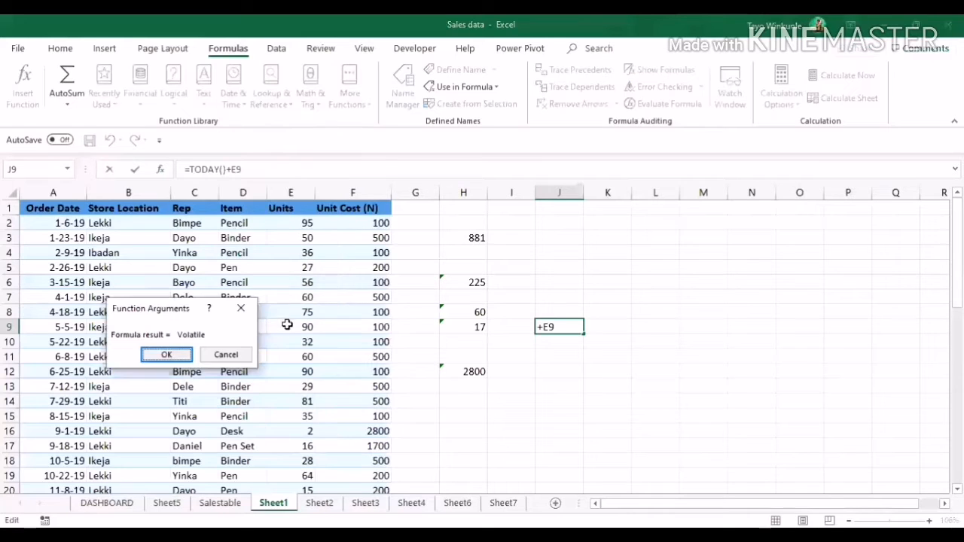
pyautogui.click(241, 309)
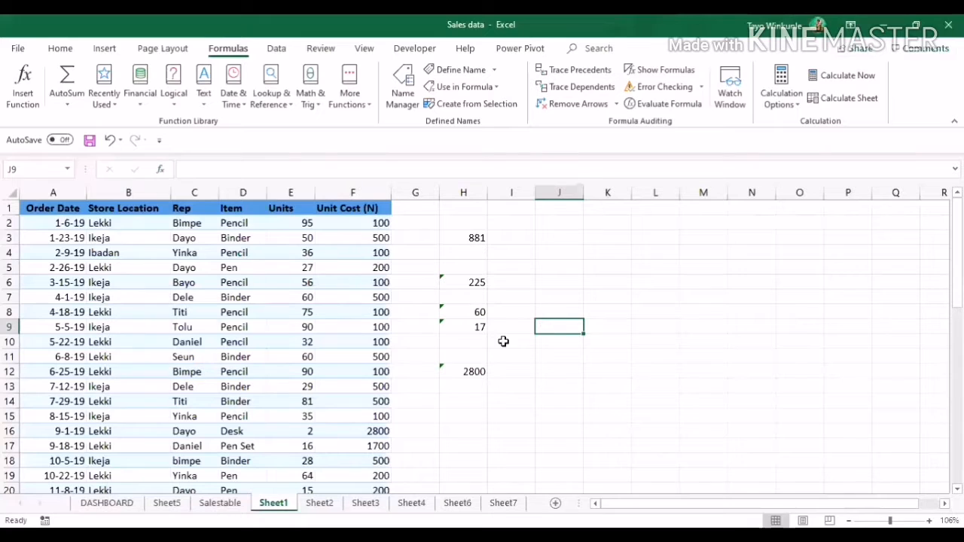
# Insert the TODAY function in cell J9 from the Date & Time functions.
pyautogui.write('=')
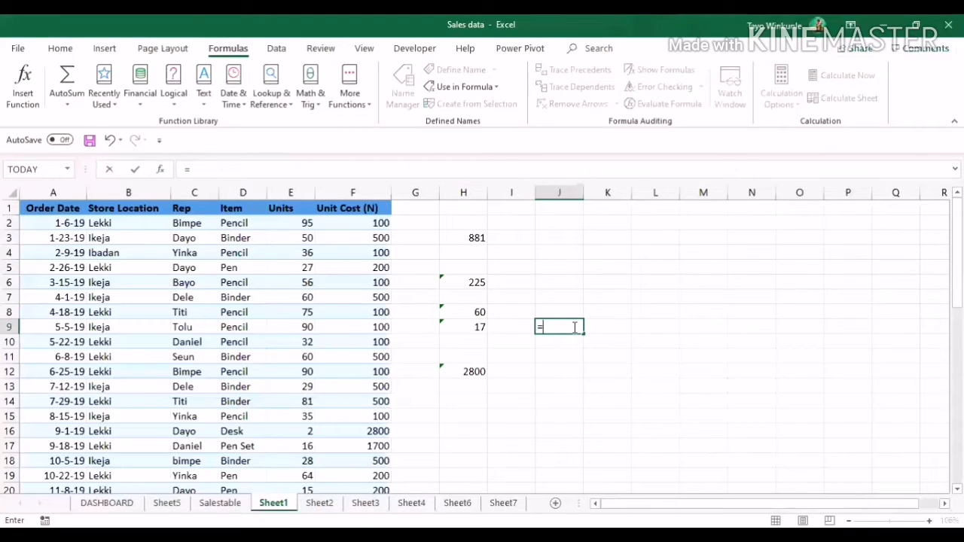
pyautogui.click(238, 107)
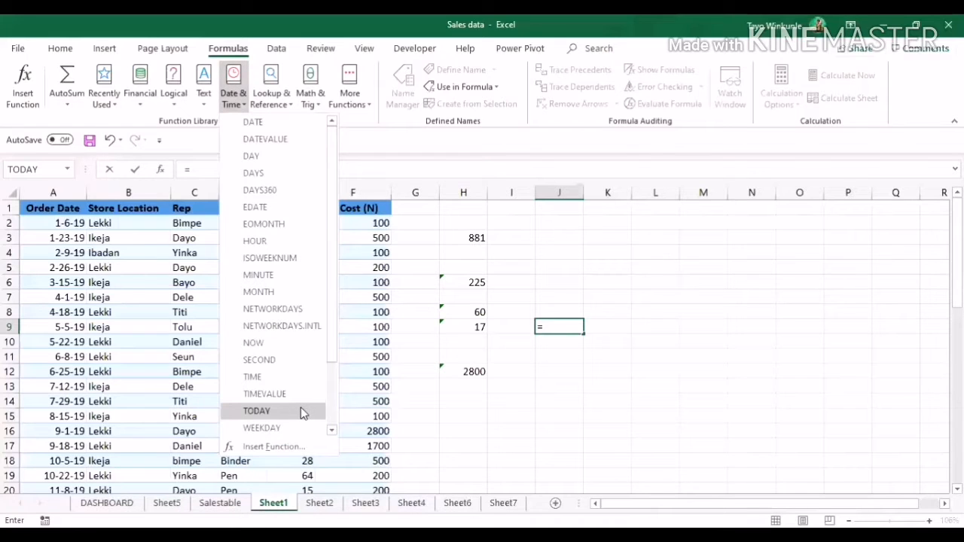
pyautogui.click(300, 411)
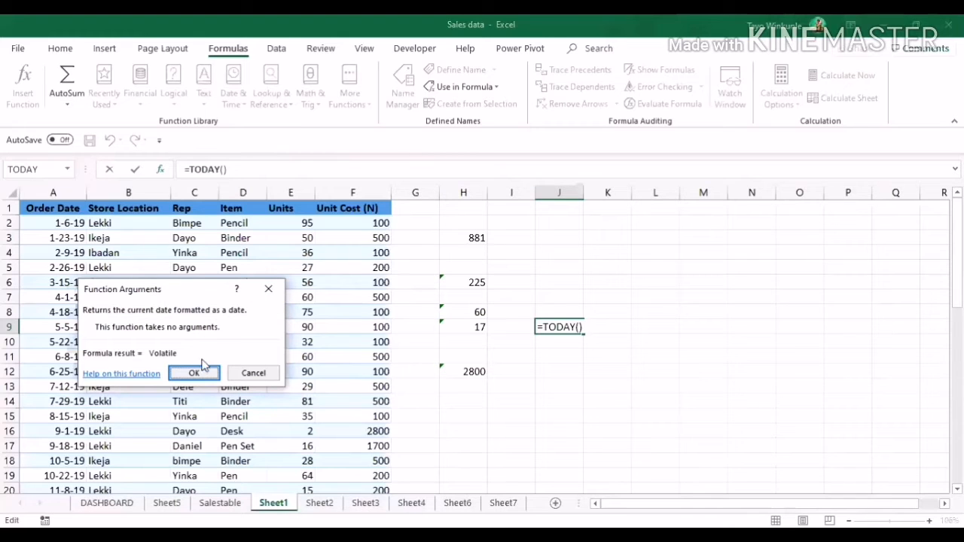
pyautogui.click(195, 373)
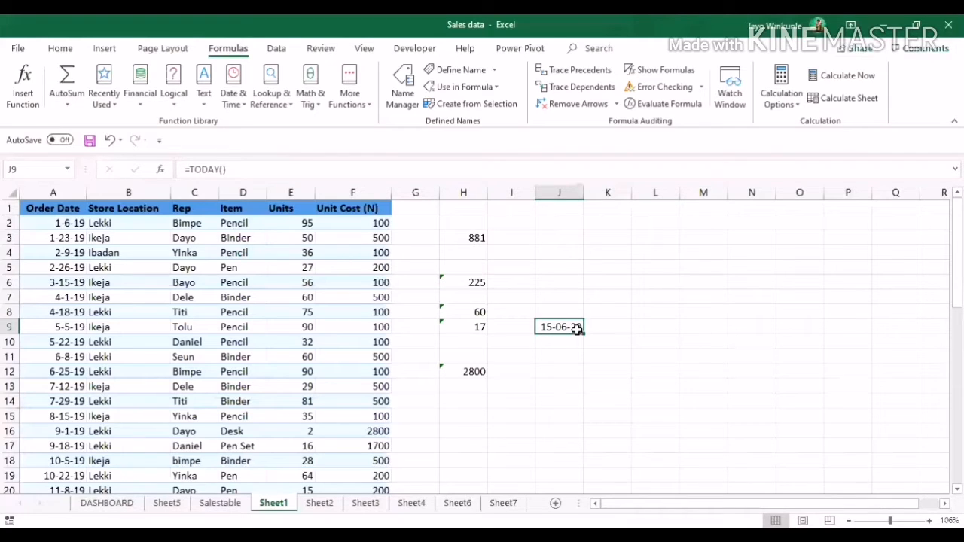
# Enter =TODAY() directly in cell J10.
pyautogui.click(557, 342)
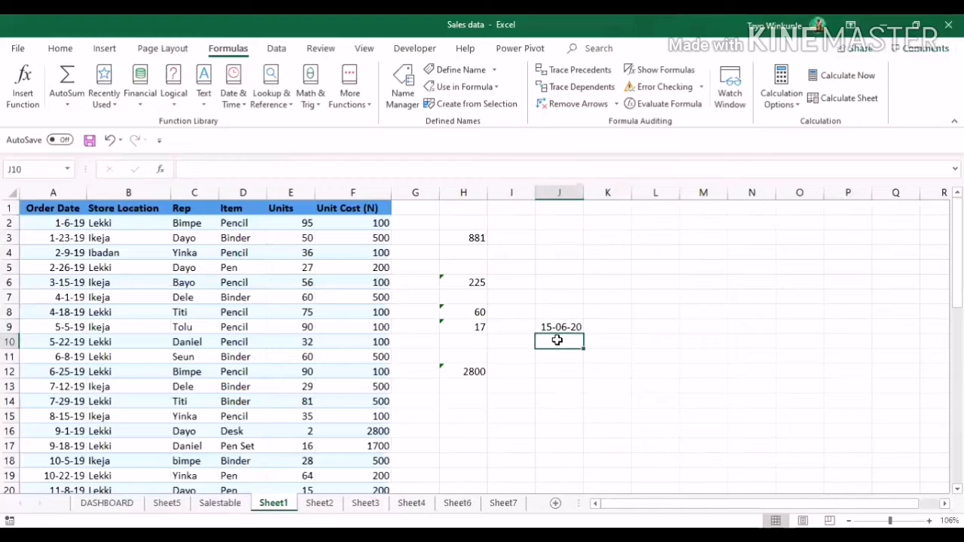
pyautogui.write('=')
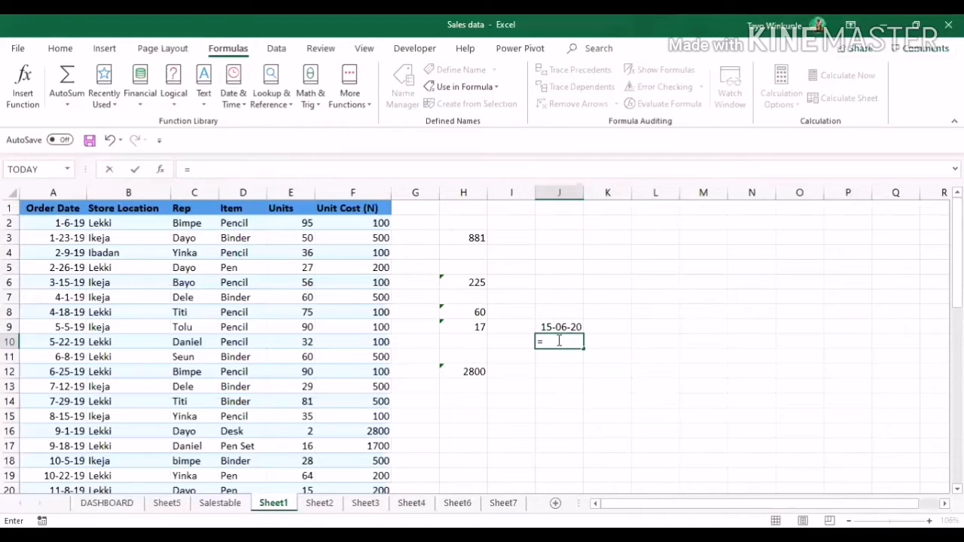
pyautogui.write('TODA')
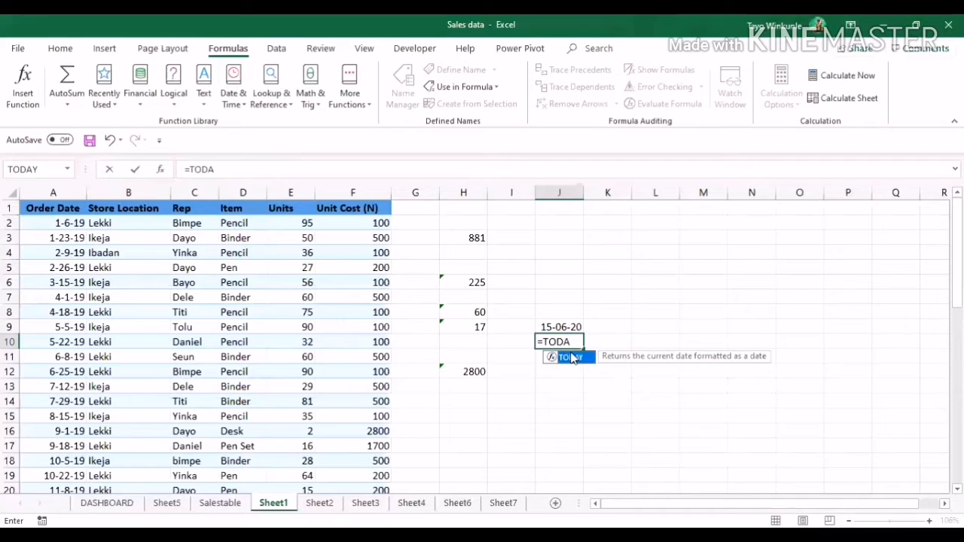
pyautogui.doubleClick(571, 358)
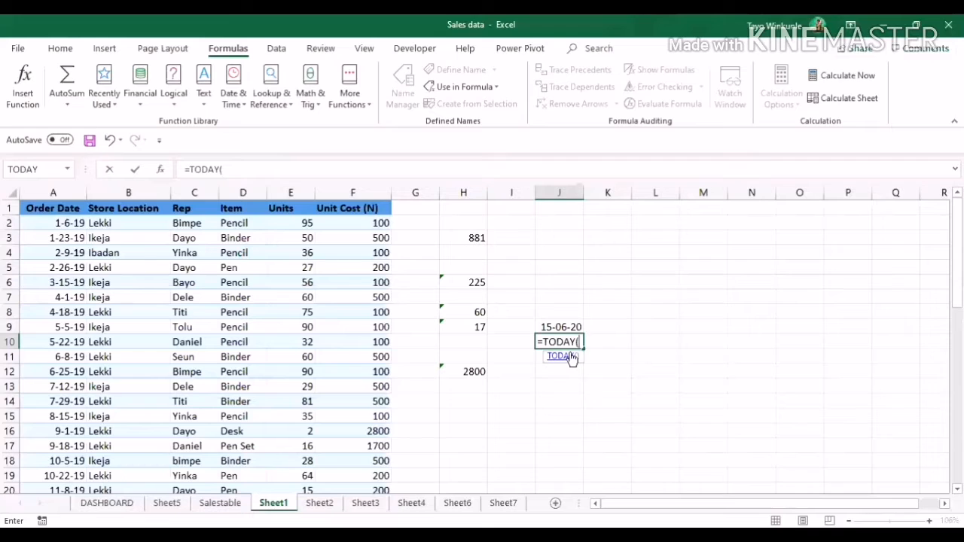
pyautogui.write(')')
pyautogui.press('Return')
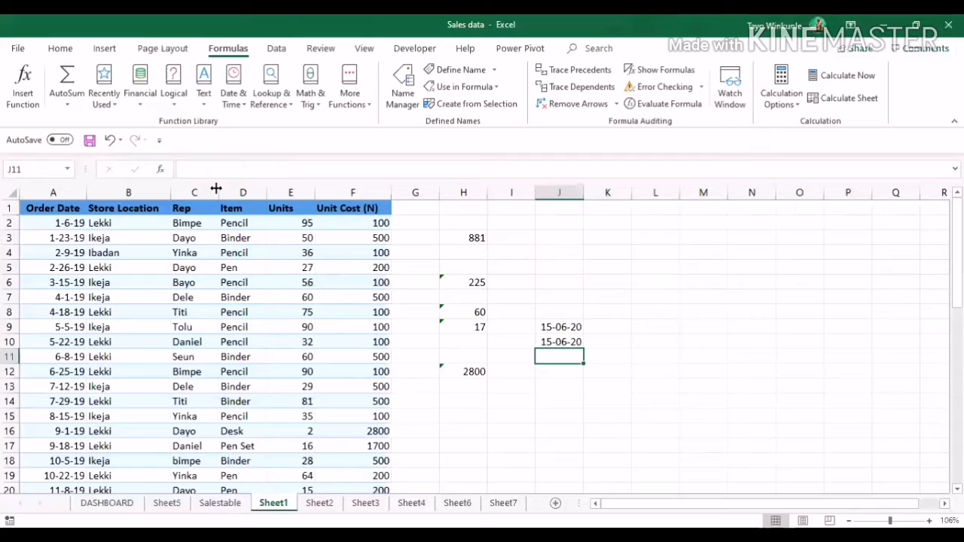
# Open the Insert Function dialog for cell J11 and list the functions in the Logical category.
pyautogui.click(22, 101)
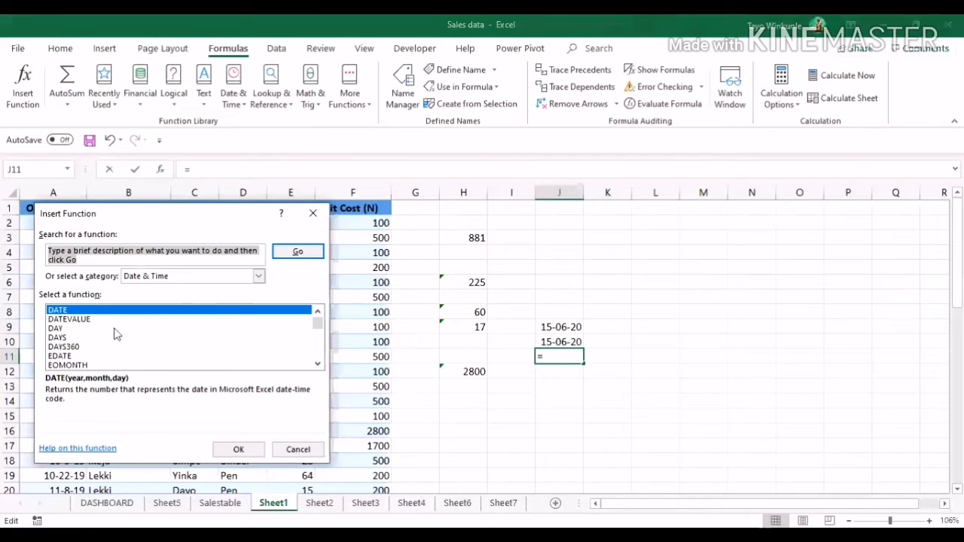
pyautogui.click(259, 277)
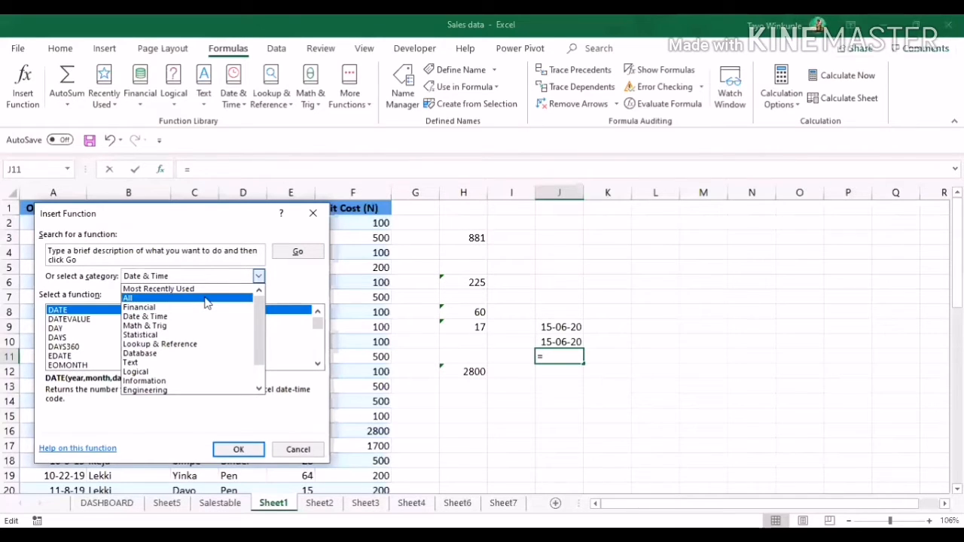
pyautogui.click(178, 372)
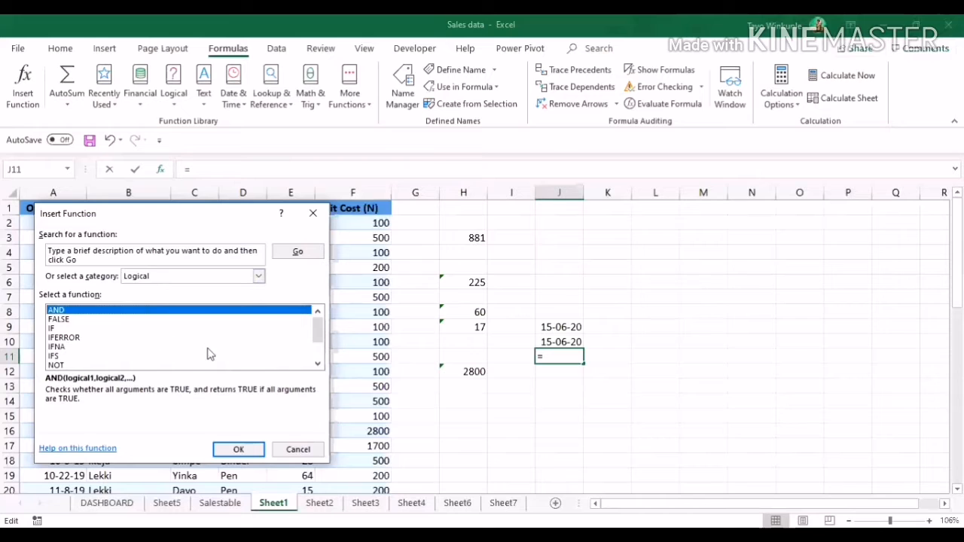
# Switch the function category to Financial and look through its list of functions.
pyautogui.click(258, 276)
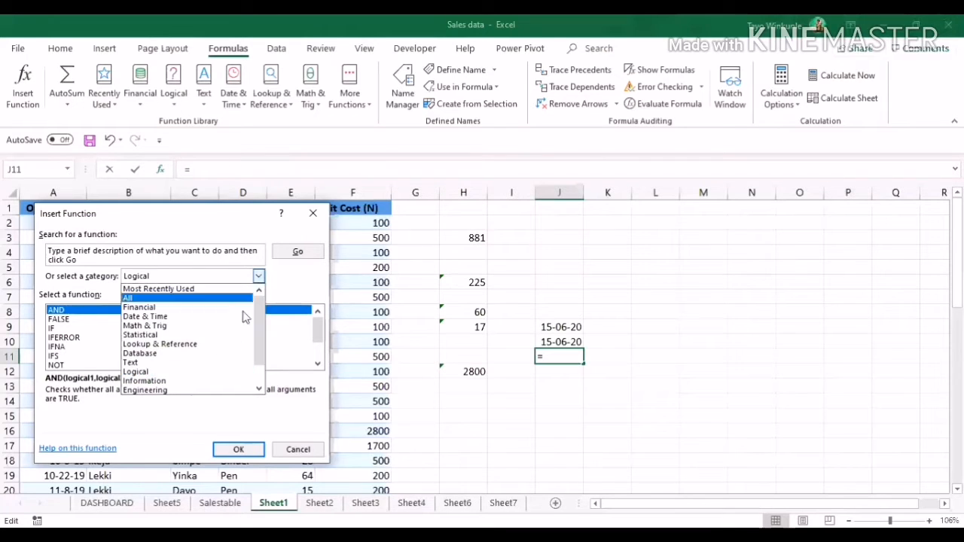
pyautogui.click(233, 308)
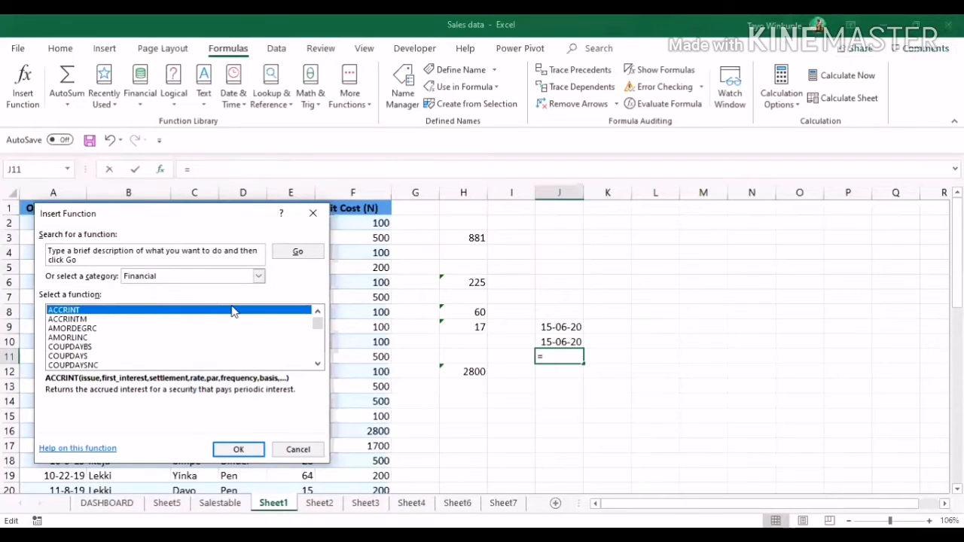
pyautogui.click(317, 364)
pyautogui.click(317, 364)
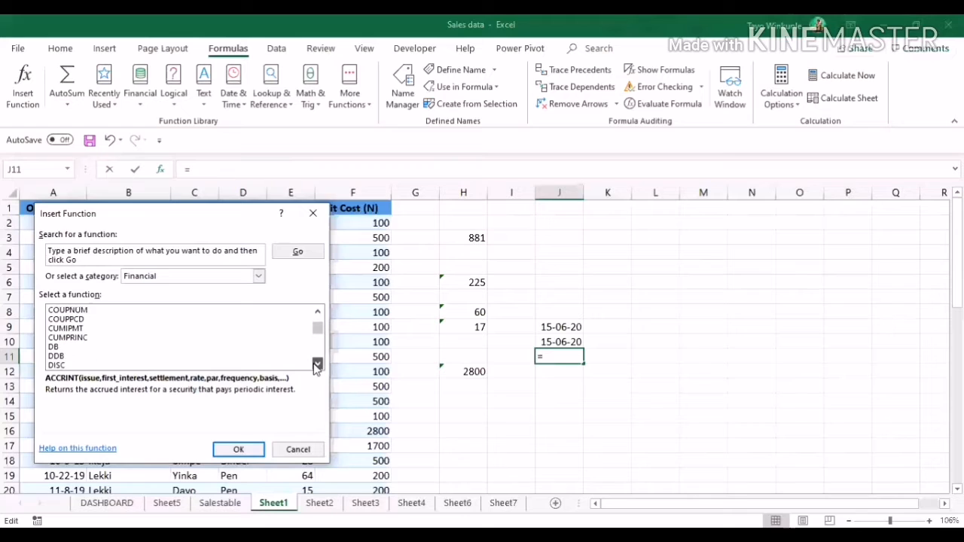
pyautogui.click(317, 364)
pyautogui.click(317, 364)
pyautogui.click(317, 365)
pyautogui.click(318, 364)
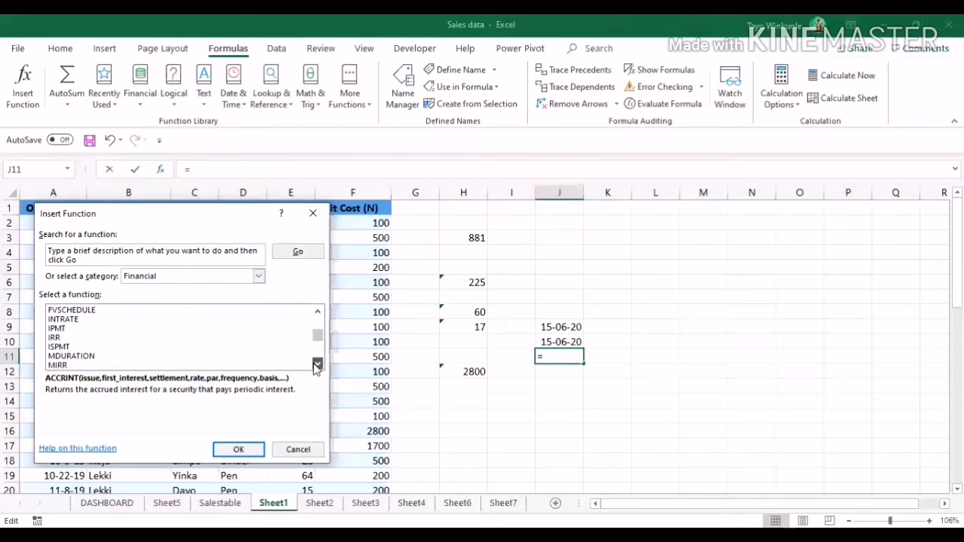
pyautogui.click(317, 364)
pyautogui.click(317, 364)
pyautogui.click(317, 364)
pyautogui.click(317, 364)
pyautogui.click(318, 365)
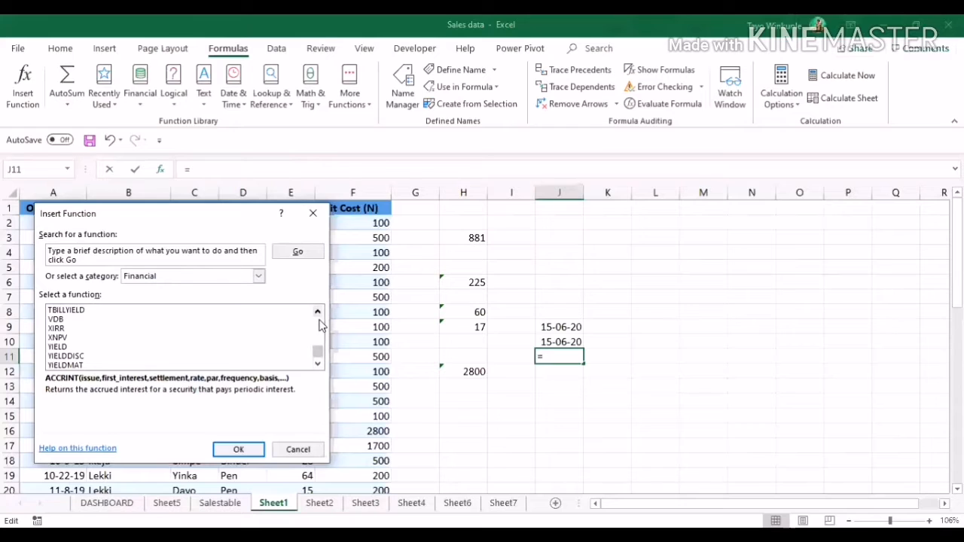
pyautogui.click(317, 327)
pyautogui.click(317, 327)
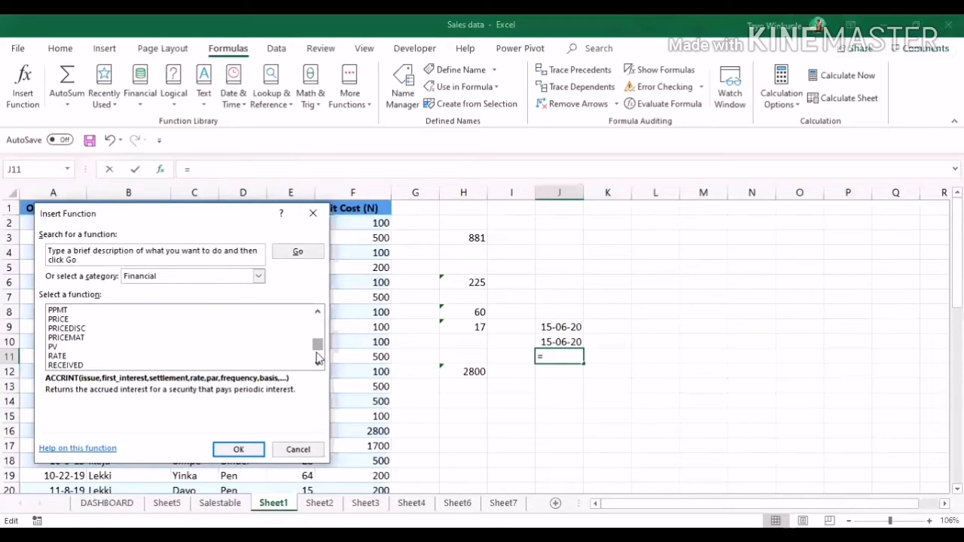
pyautogui.click(317, 357)
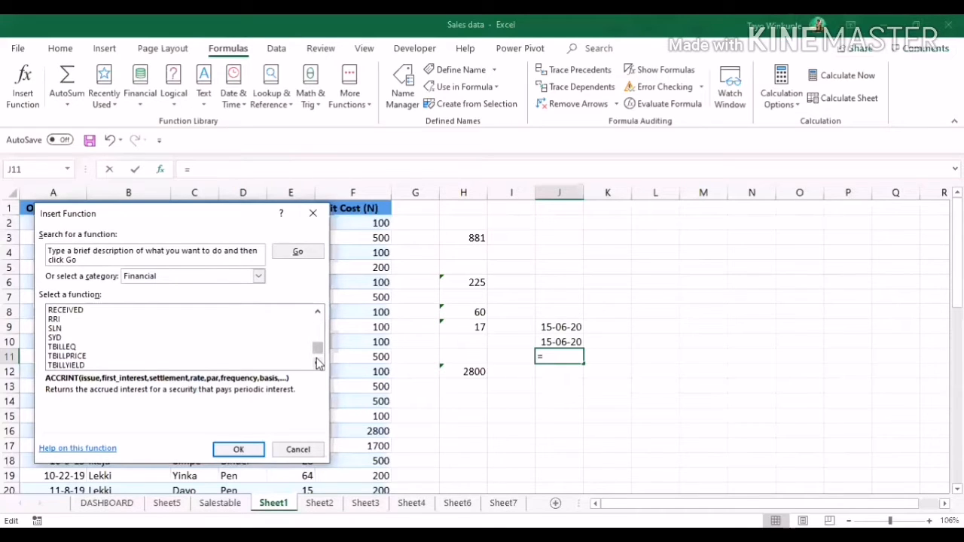
pyautogui.click(317, 363)
pyautogui.click(317, 364)
pyautogui.click(317, 364)
pyautogui.click(317, 363)
pyautogui.click(317, 364)
pyautogui.click(317, 364)
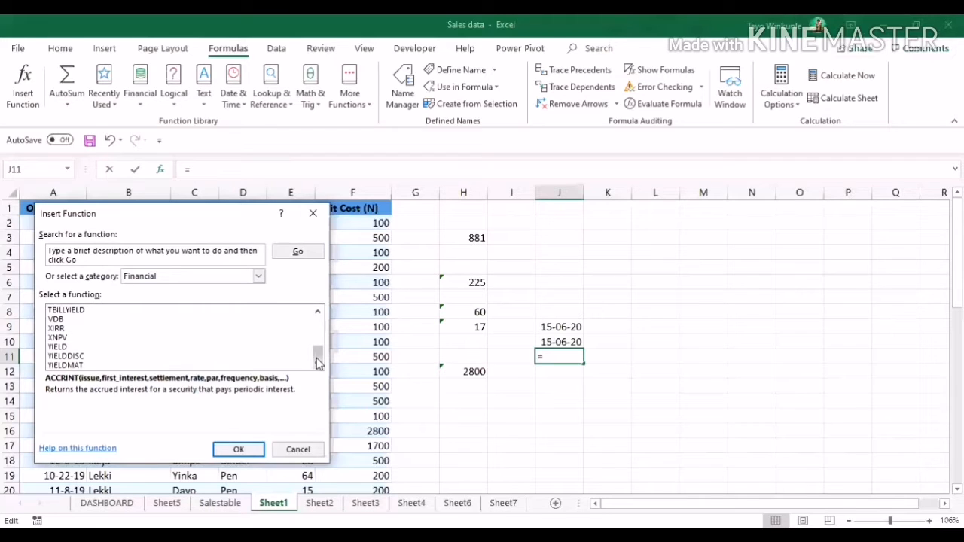
pyautogui.click(317, 312)
pyautogui.click(317, 313)
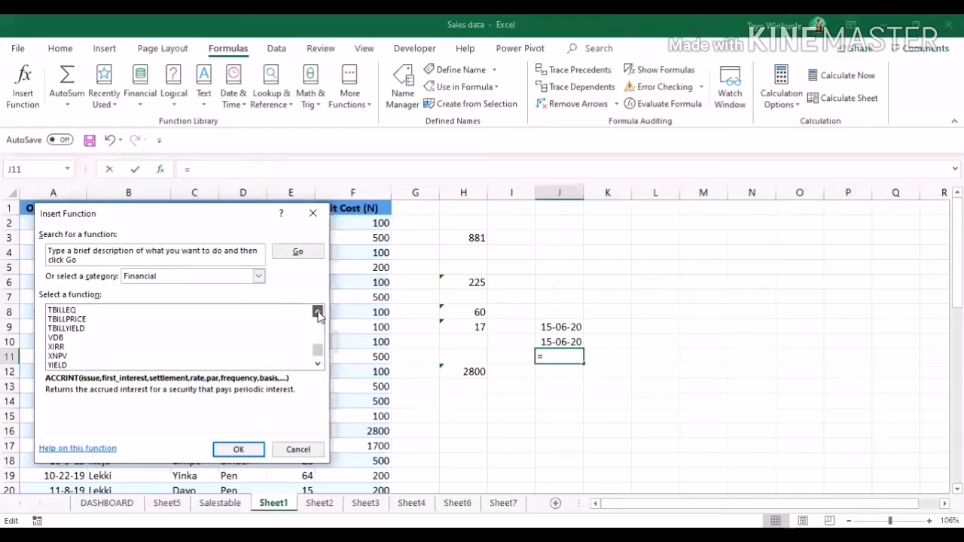
pyautogui.click(317, 312)
pyautogui.click(317, 312)
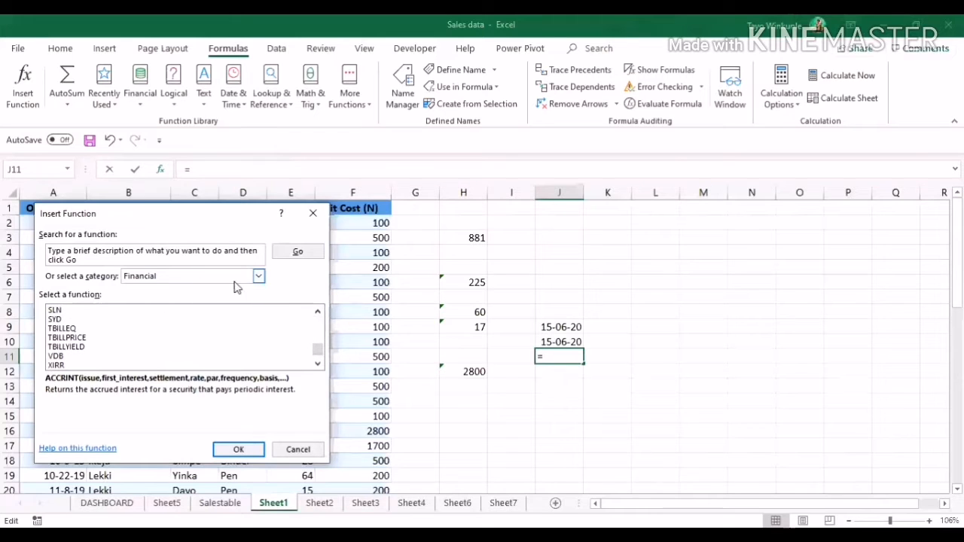
# Look through the Statistical category's functions and select MIN to read its description.
pyautogui.click(258, 278)
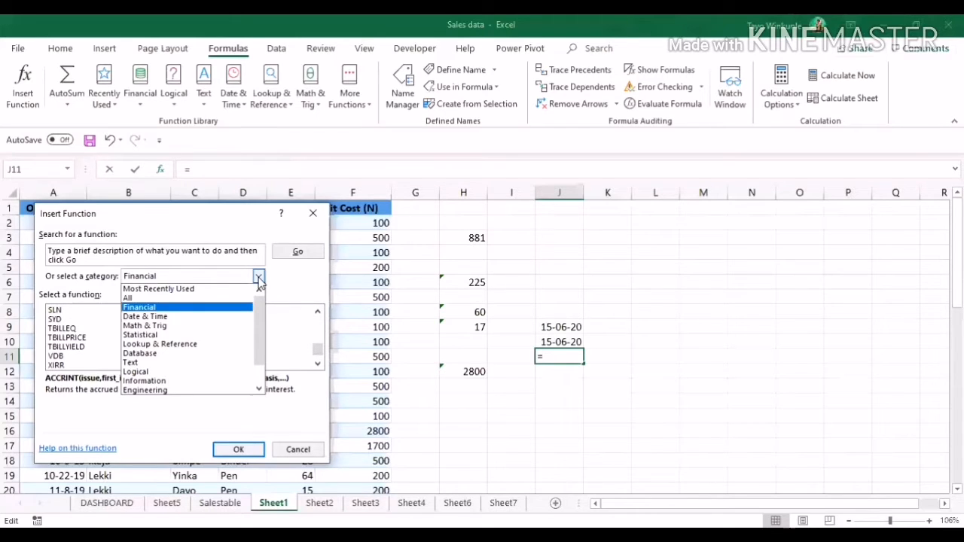
pyautogui.click(235, 337)
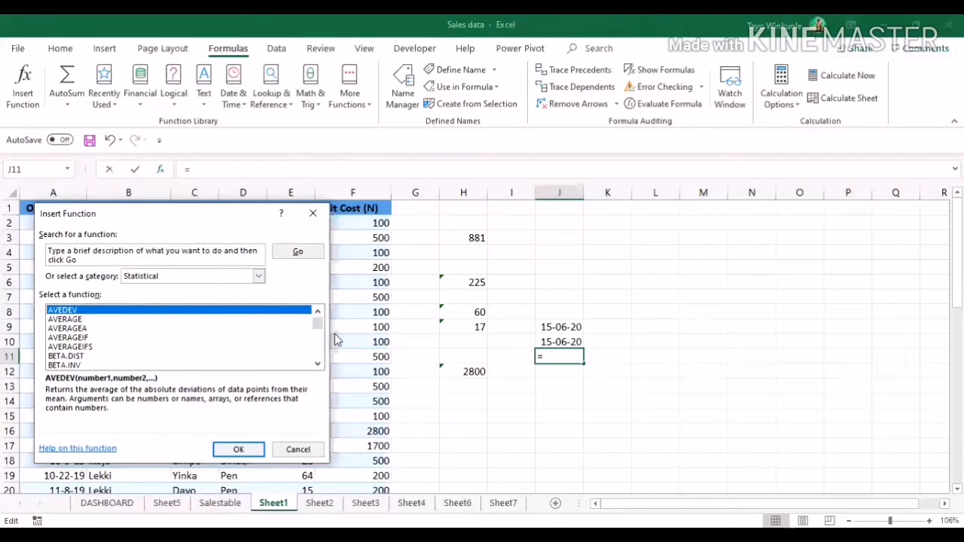
pyautogui.click(317, 364)
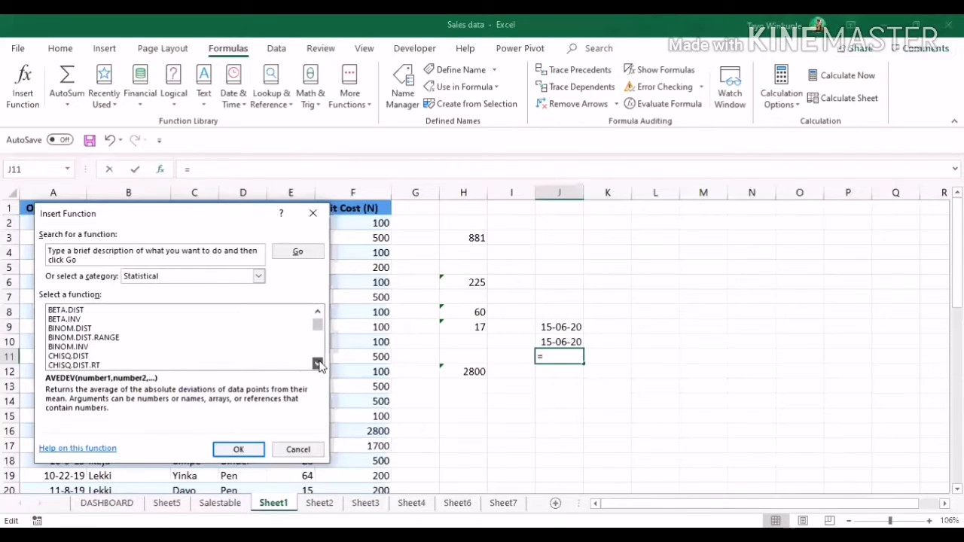
pyautogui.click(317, 364)
pyautogui.click(317, 364)
pyautogui.click(317, 364)
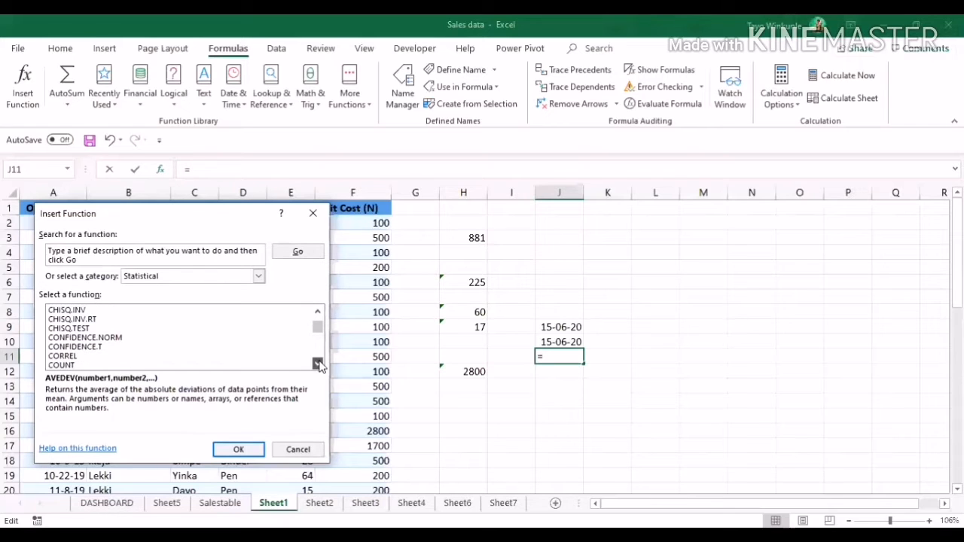
pyautogui.click(317, 364)
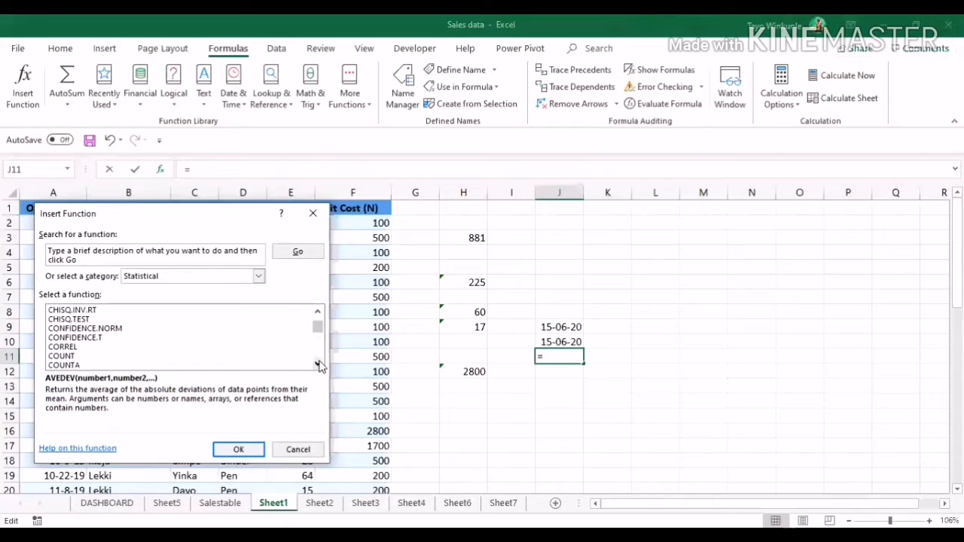
pyautogui.click(317, 364)
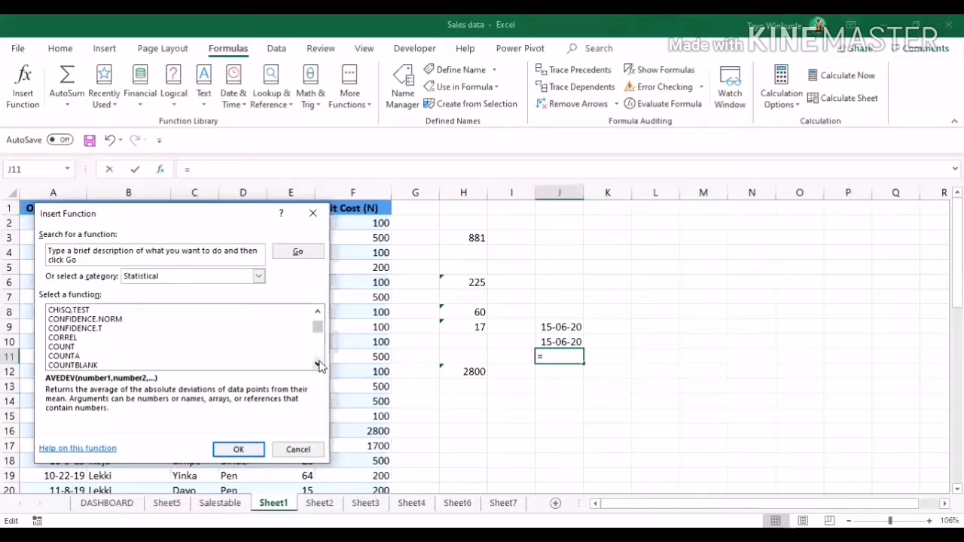
pyautogui.click(317, 363)
pyautogui.click(317, 364)
pyautogui.click(317, 364)
pyautogui.click(318, 364)
pyautogui.click(317, 364)
pyautogui.click(317, 364)
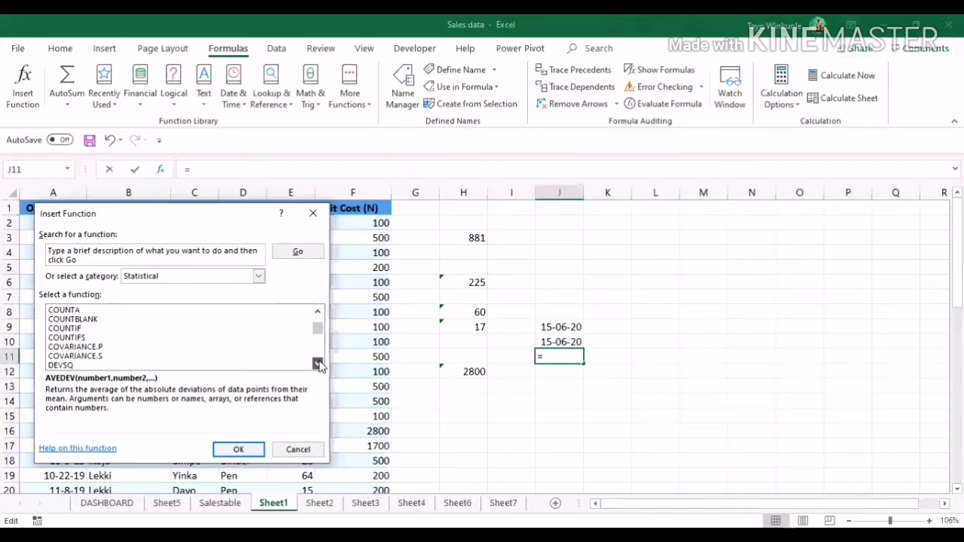
pyautogui.click(317, 364)
pyautogui.click(317, 364)
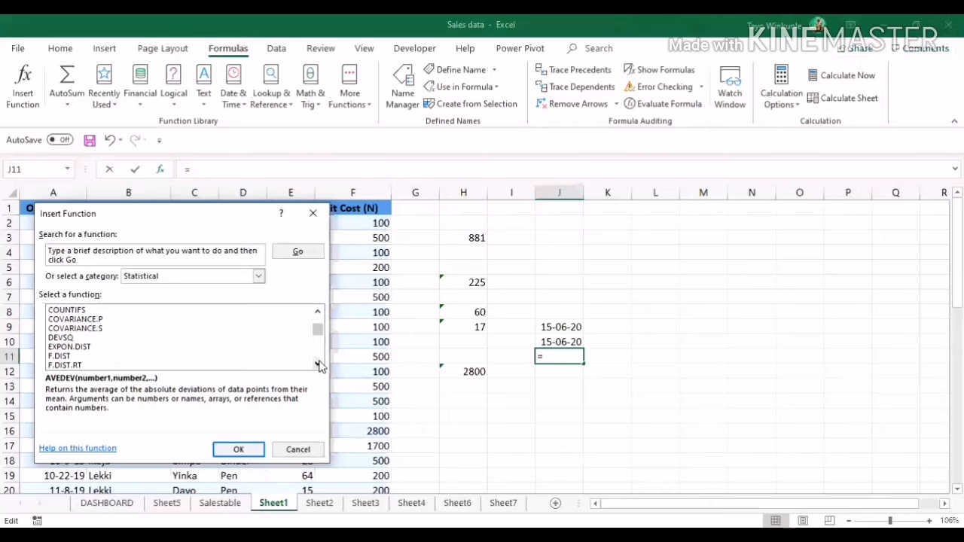
pyautogui.moveTo(317, 363); pyautogui.dragTo(317, 364)
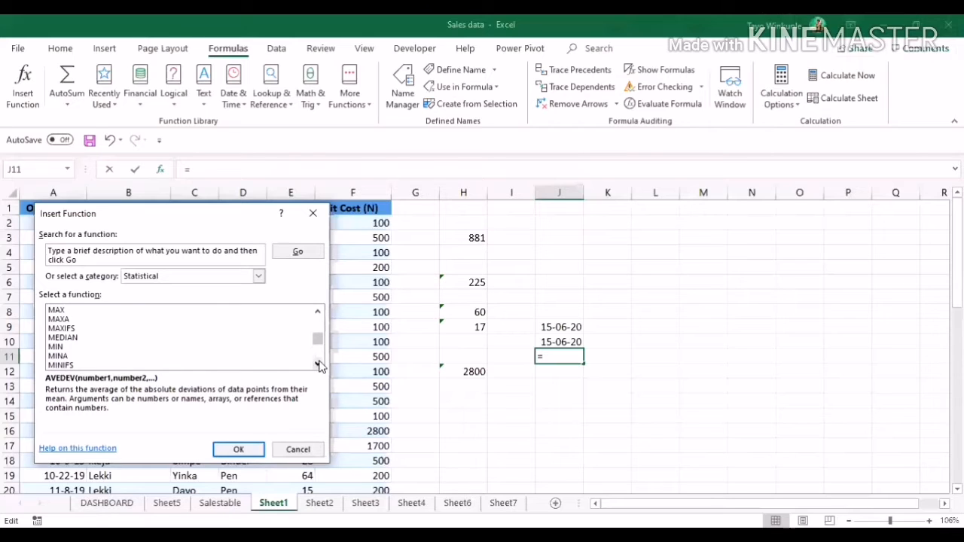
pyautogui.click(113, 346)
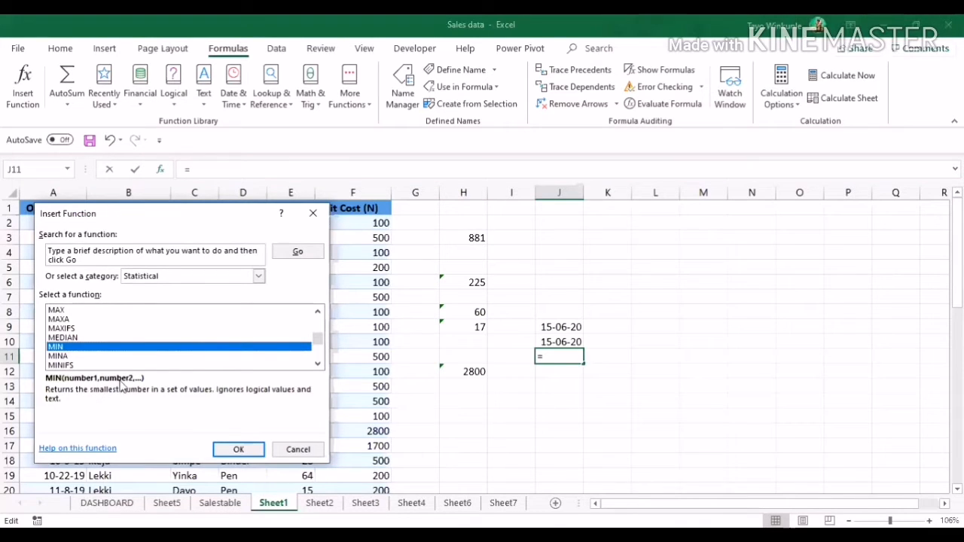
# Find PEARSON among the Statistical functions, read its description, and close the dialog without inserting anything.
pyautogui.click(320, 366)
pyautogui.click(321, 365)
pyautogui.doubleClick(320, 366)
pyautogui.doubleClick(320, 366)
pyautogui.click(321, 365)
pyautogui.click(320, 365)
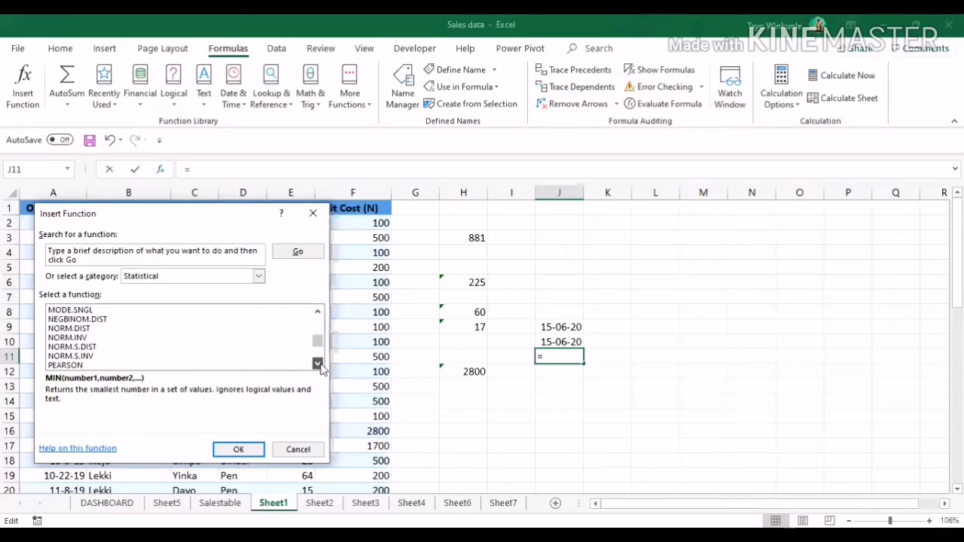
pyautogui.click(320, 365)
pyautogui.click(321, 365)
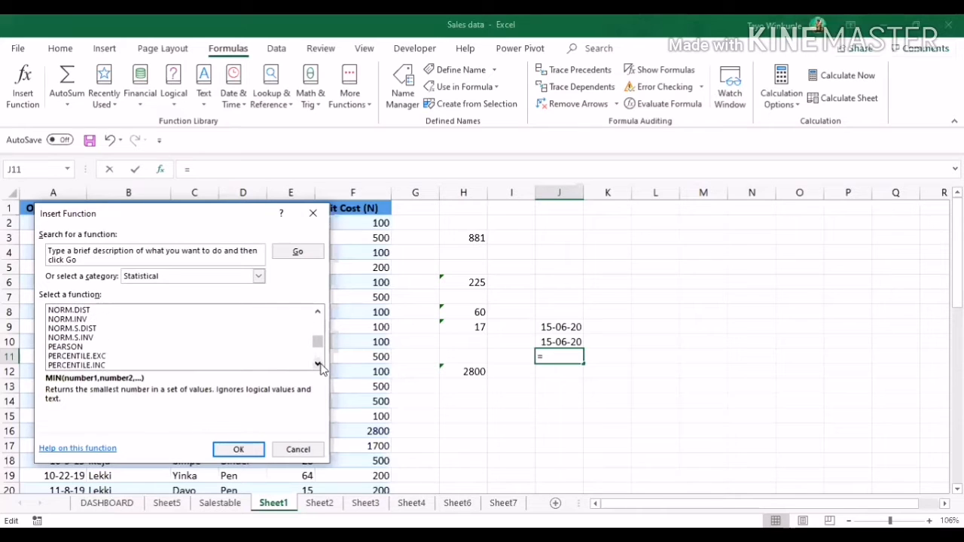
pyautogui.click(87, 348)
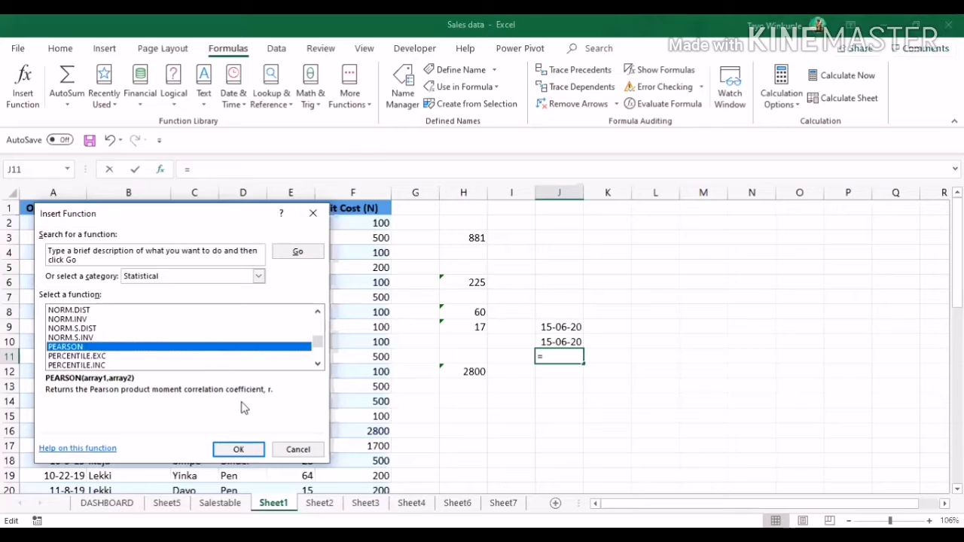
pyautogui.press('Tab')
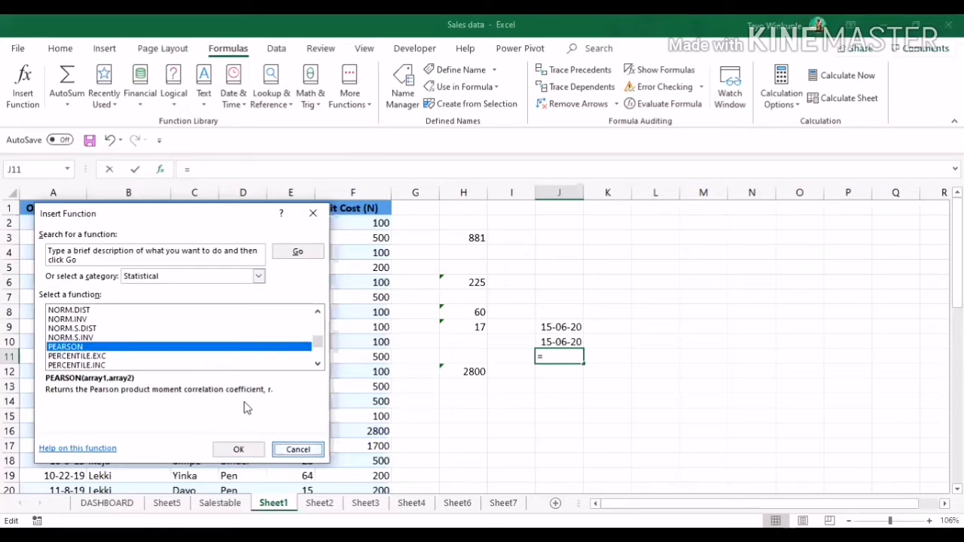
pyautogui.press('Return')
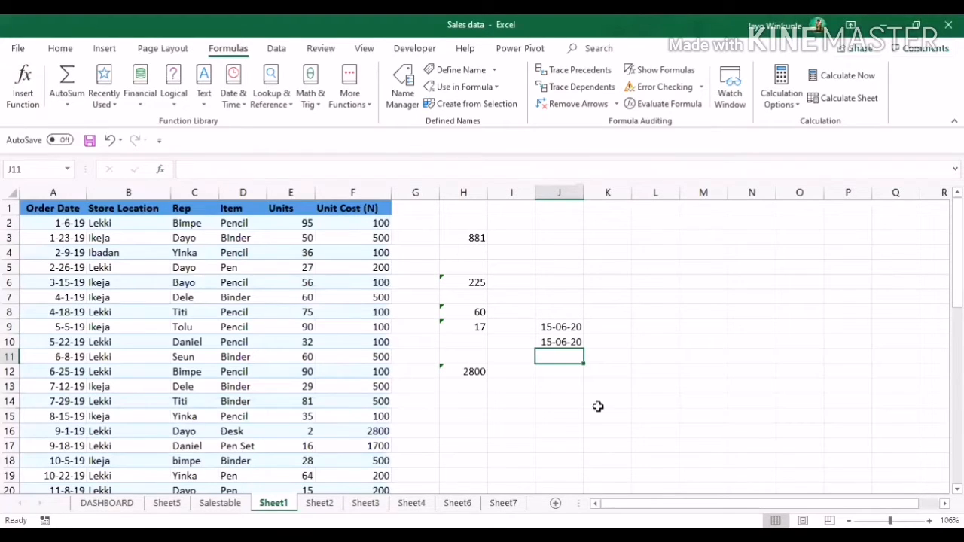
pyautogui.click(160, 173)
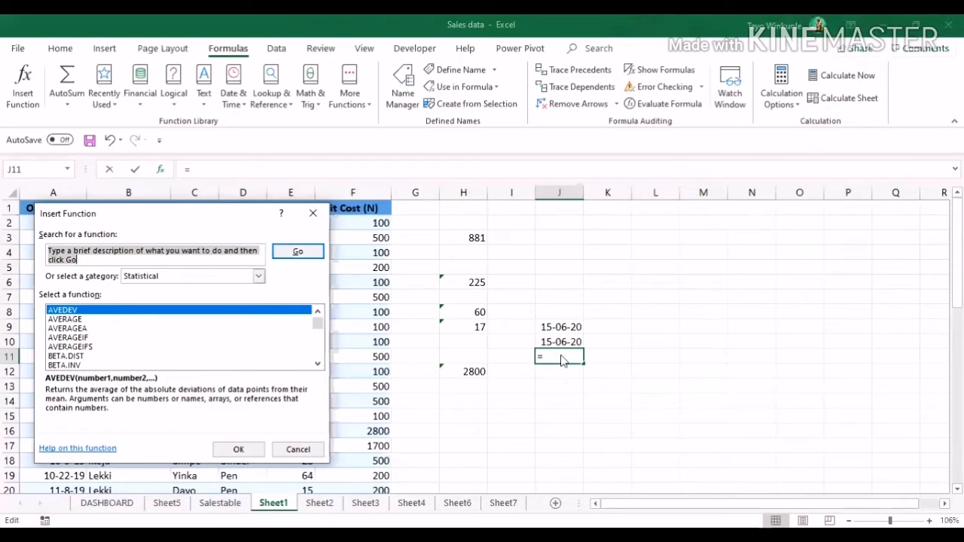
pyautogui.press('Escape')
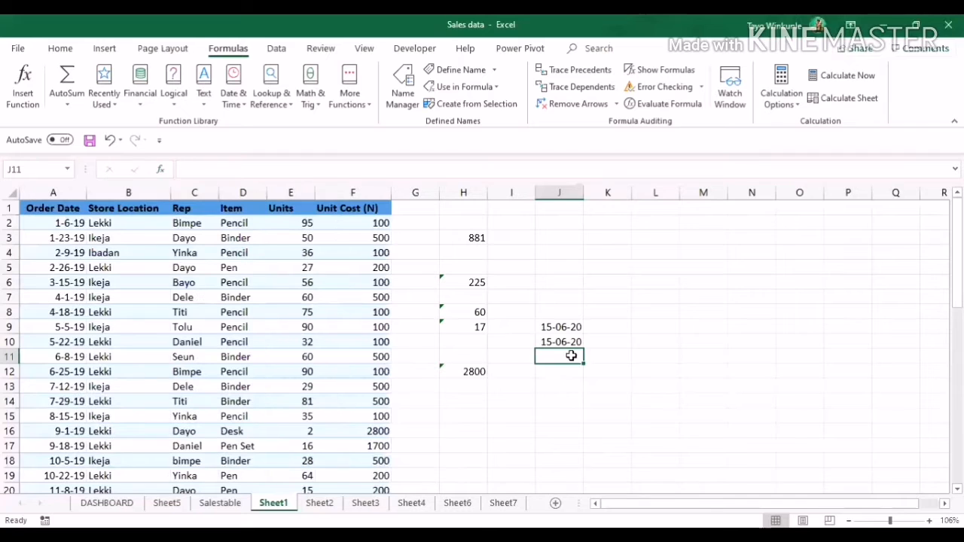
pyautogui.click(574, 396)
pyautogui.click(567, 377)
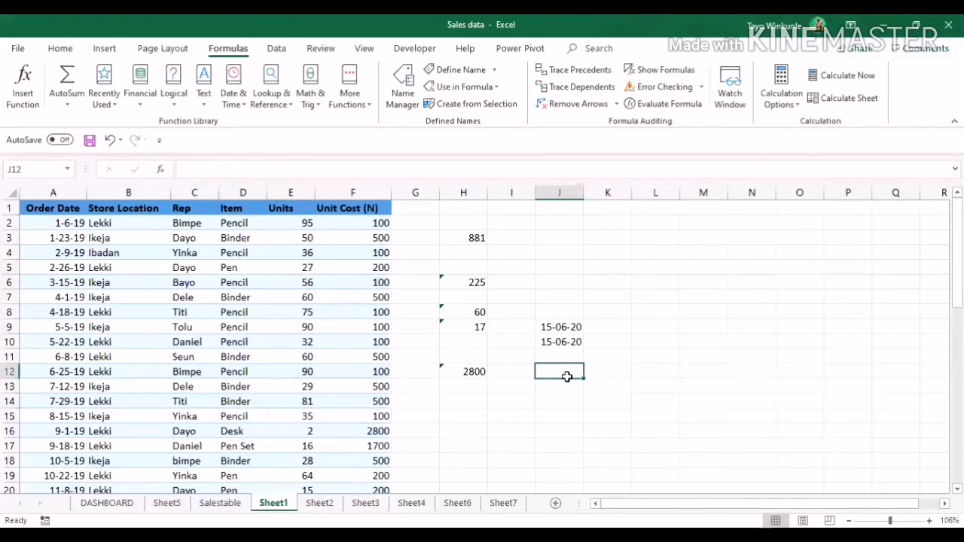
pyautogui.write('=')
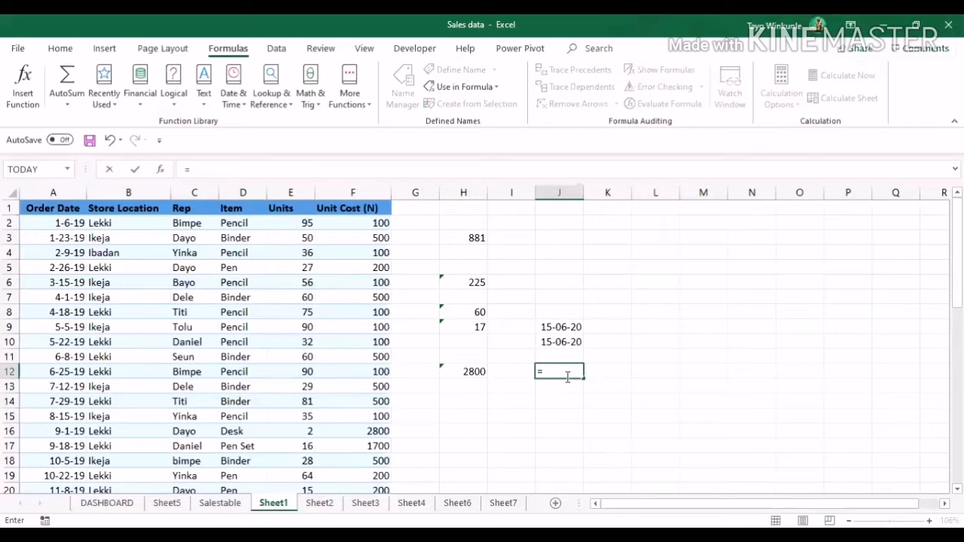
pyautogui.write('COUNT')
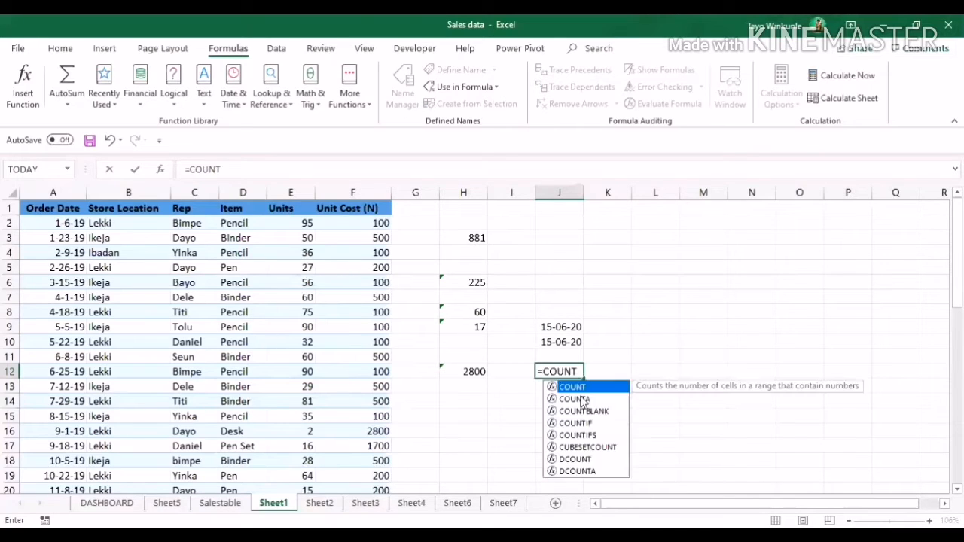
pyautogui.write('(')
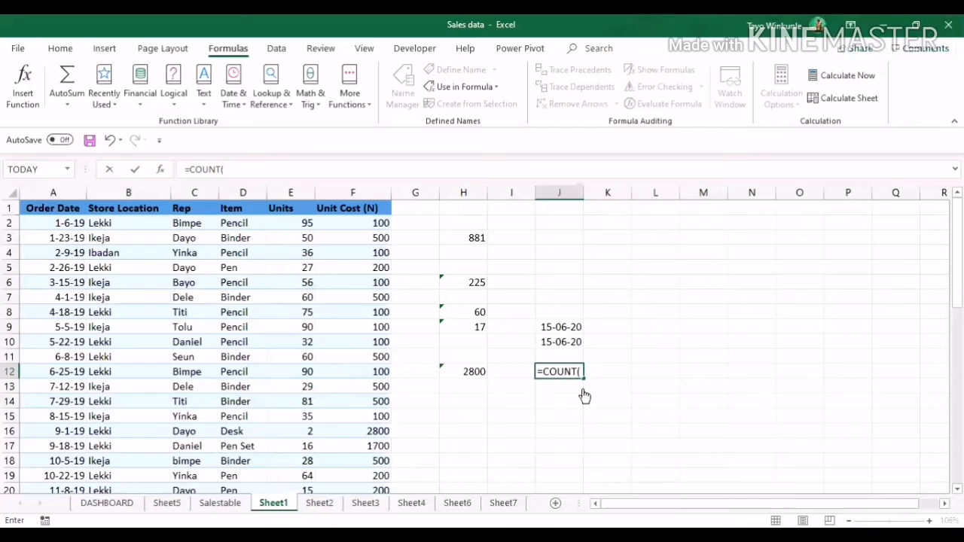
pyautogui.press('Escape')
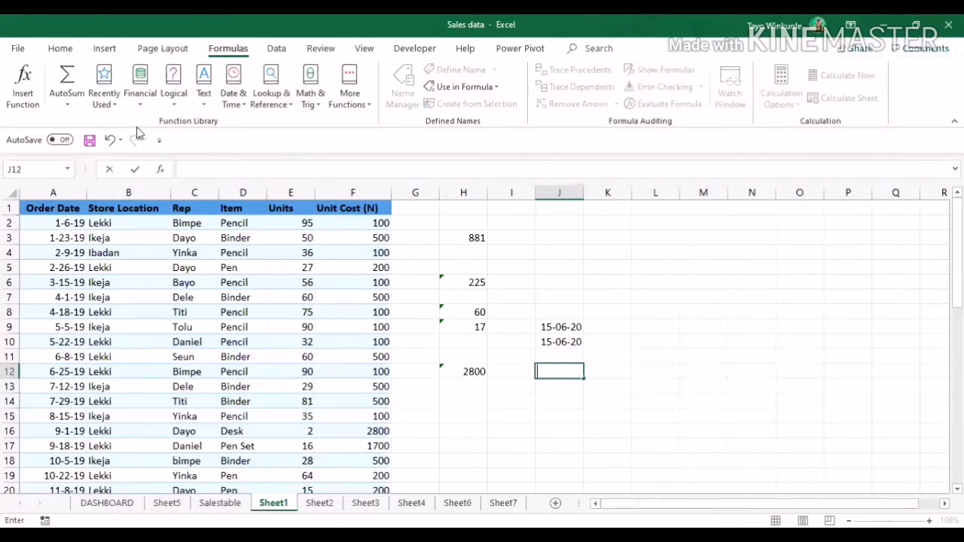
# Look through the Logical and Text function lists in the Function Library, then leave editing of cell J12 without inserting anything.
pyautogui.click(178, 107)
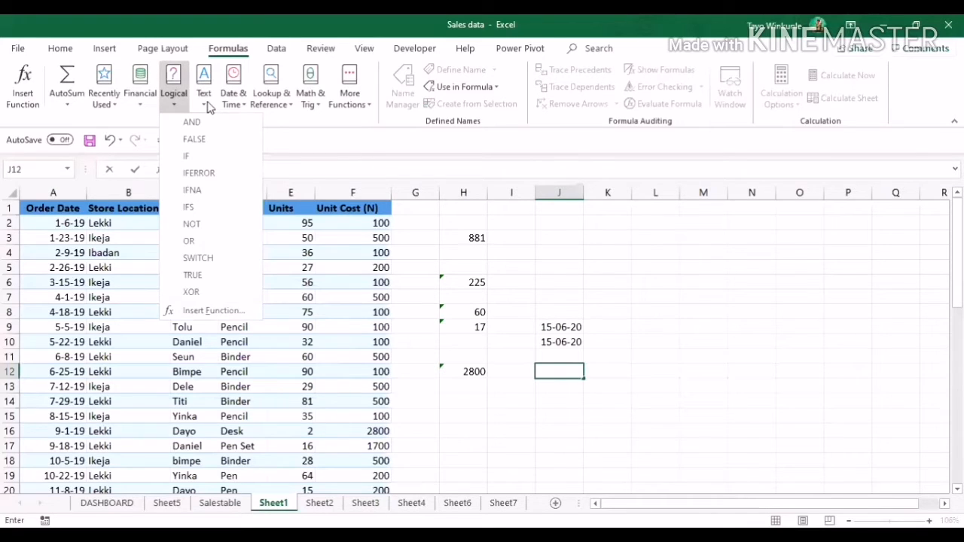
pyautogui.click(207, 104)
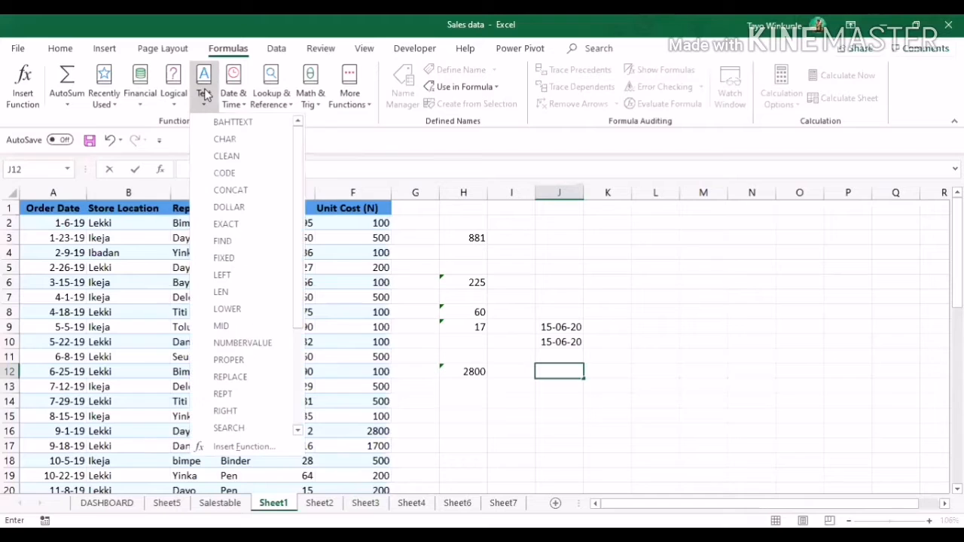
pyautogui.click(33, 108)
pyautogui.click(316, 212)
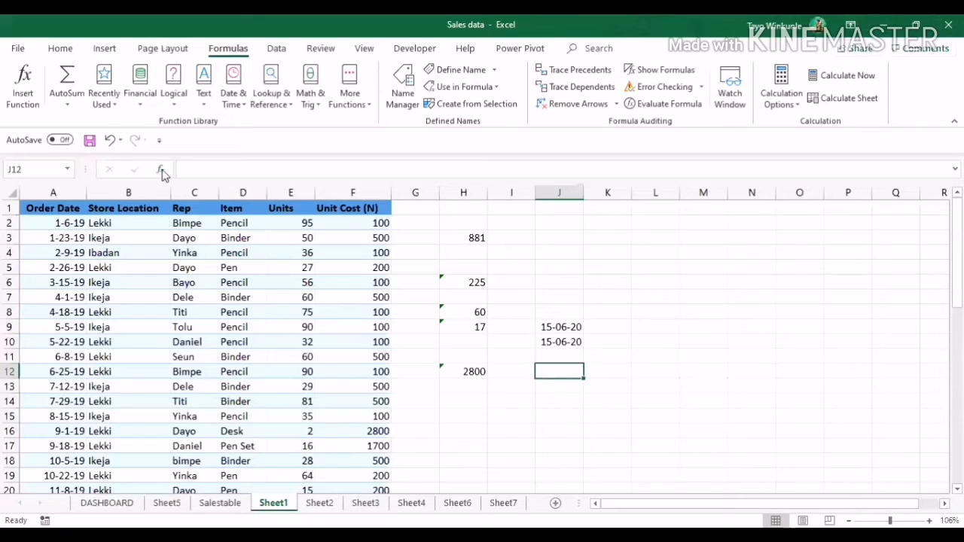
# Clear all the earlier formula results from the range H2:K15 beside the sales table.
pyautogui.click(580, 400)
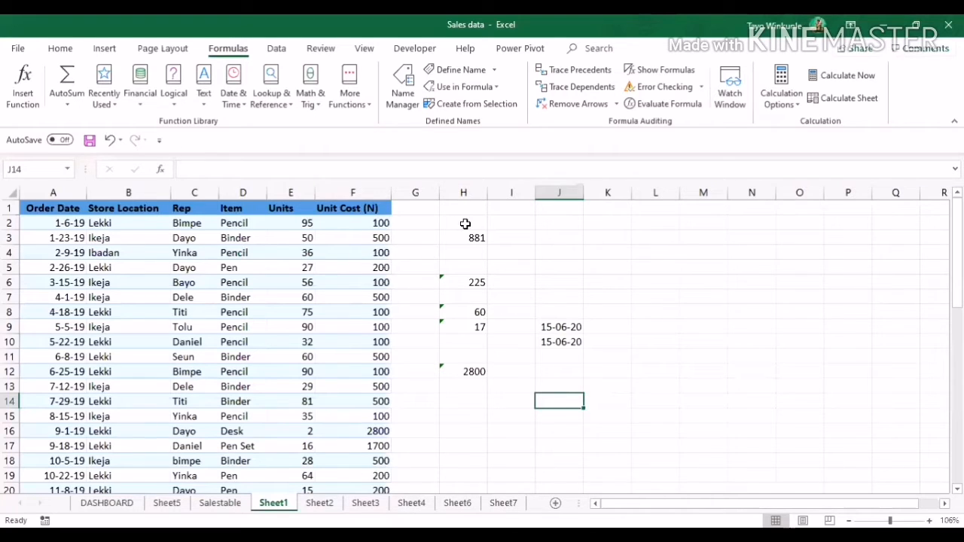
pyautogui.moveTo(464, 224); pyautogui.dragTo(585, 415)
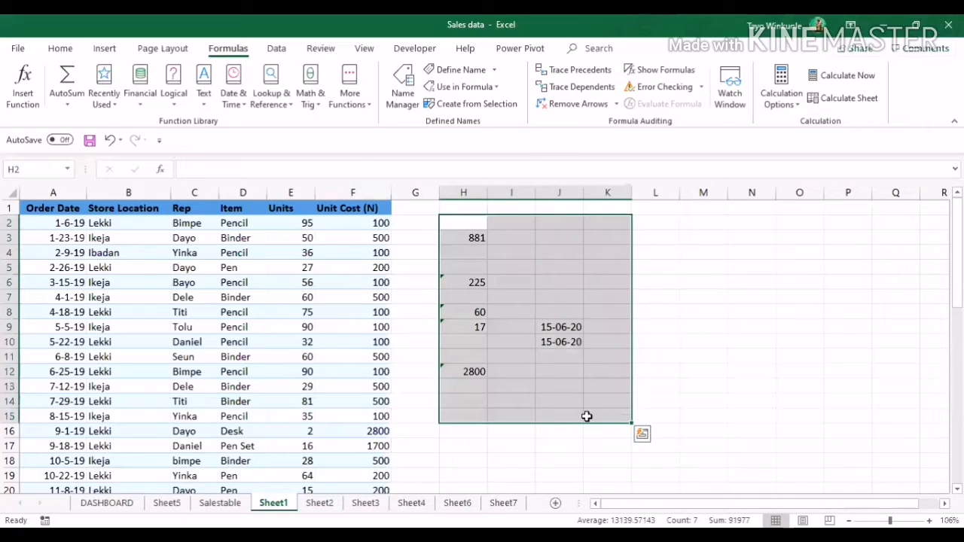
pyautogui.press('Delete')
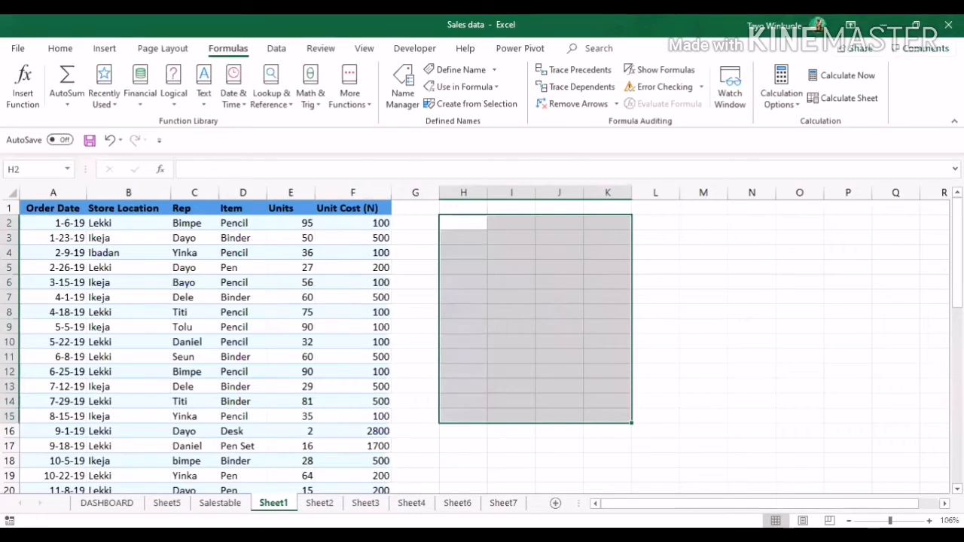
pyautogui.scroll(-1, 482, 339)
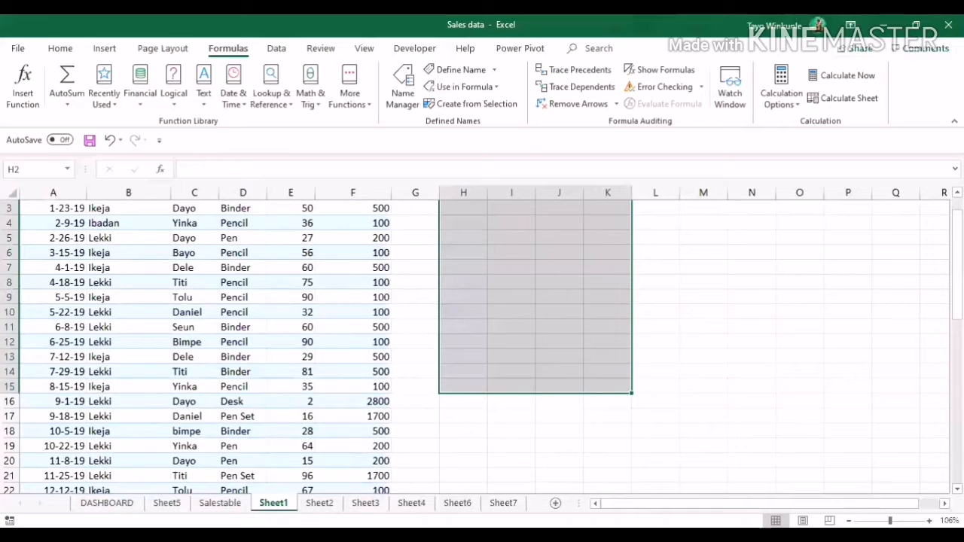
pyautogui.scroll(1, 482, 339)
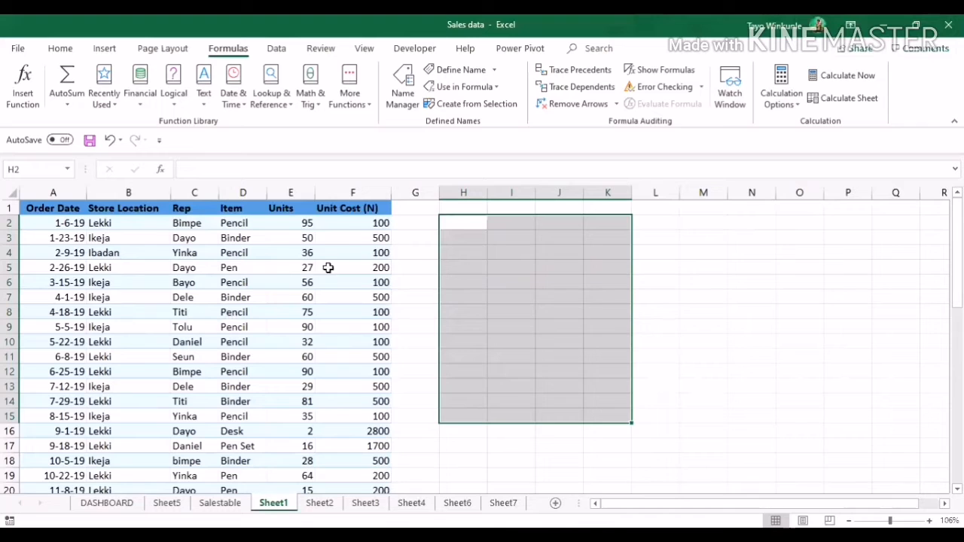
# Examine individual values in the Units column and the Unit Cost (N) column of the sales table.
pyautogui.click(300, 225)
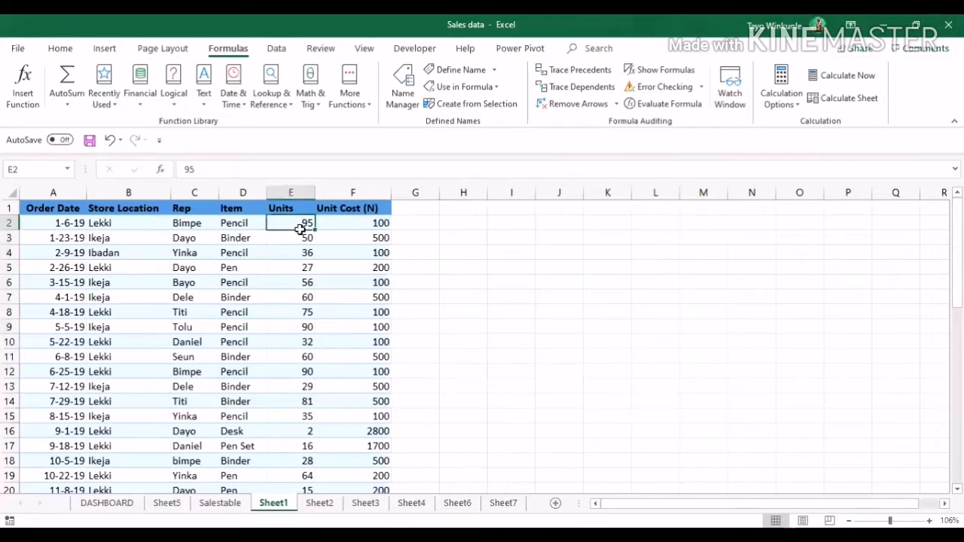
pyautogui.click(300, 252)
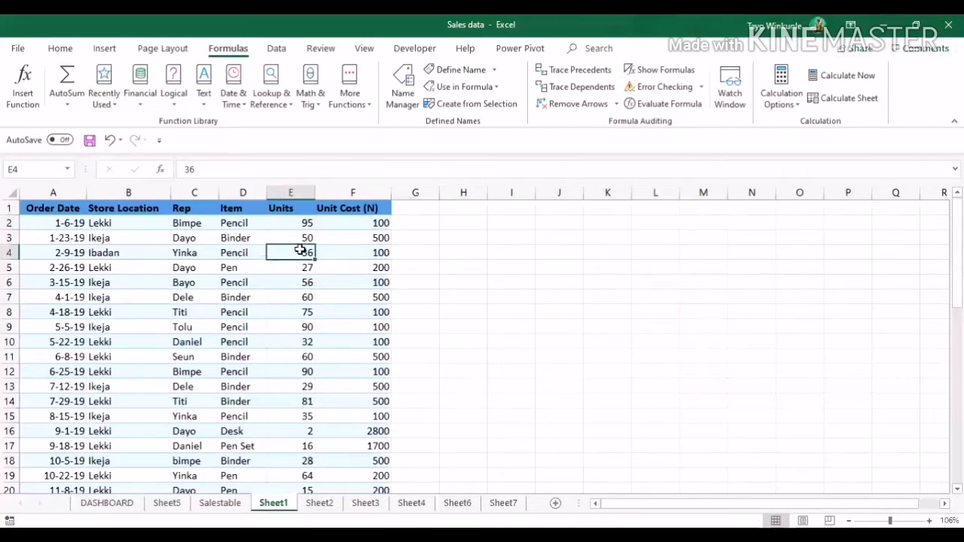
pyautogui.click(306, 222)
pyautogui.click(304, 252)
pyautogui.click(306, 270)
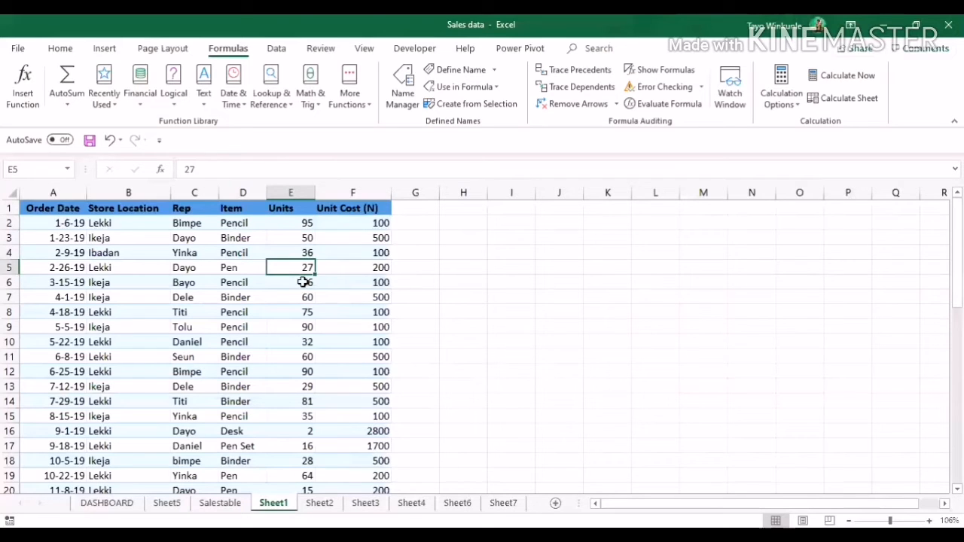
pyautogui.click(308, 322)
pyautogui.click(305, 343)
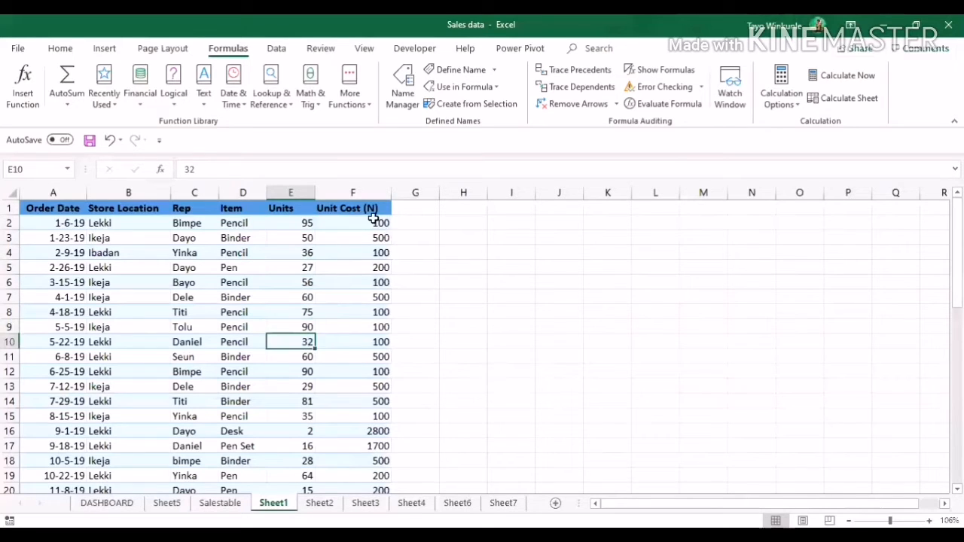
pyautogui.click(374, 220)
pyautogui.click(379, 239)
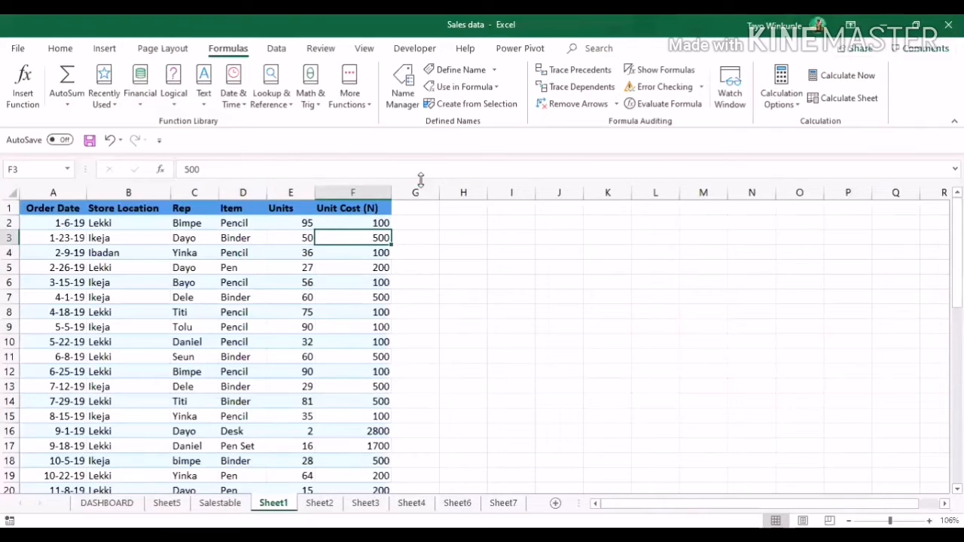
# Enter the labels SUM, COUNT, AVERAGE, MAX and MIN in cells H2 through H6.
pyautogui.click(450, 224)
pyautogui.write('SUM')
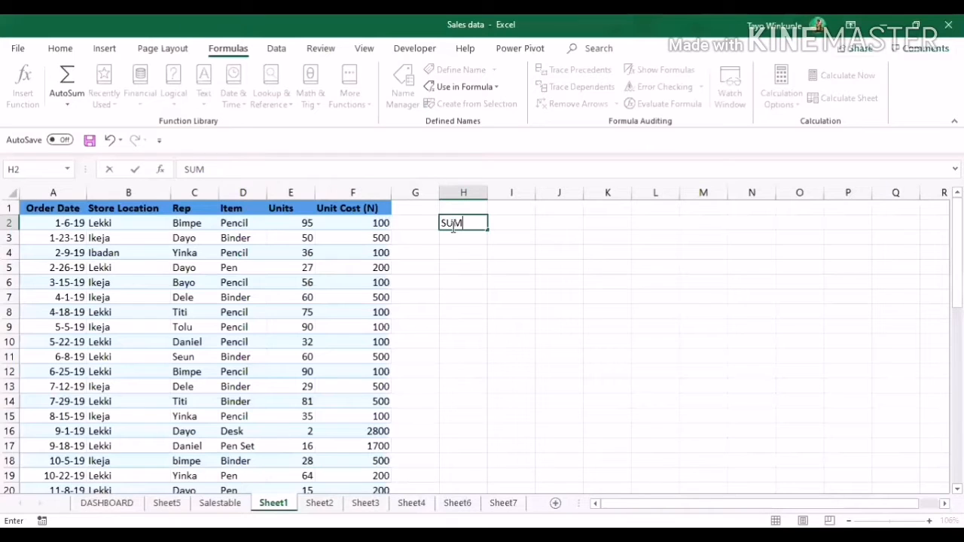
pyautogui.press('Return')
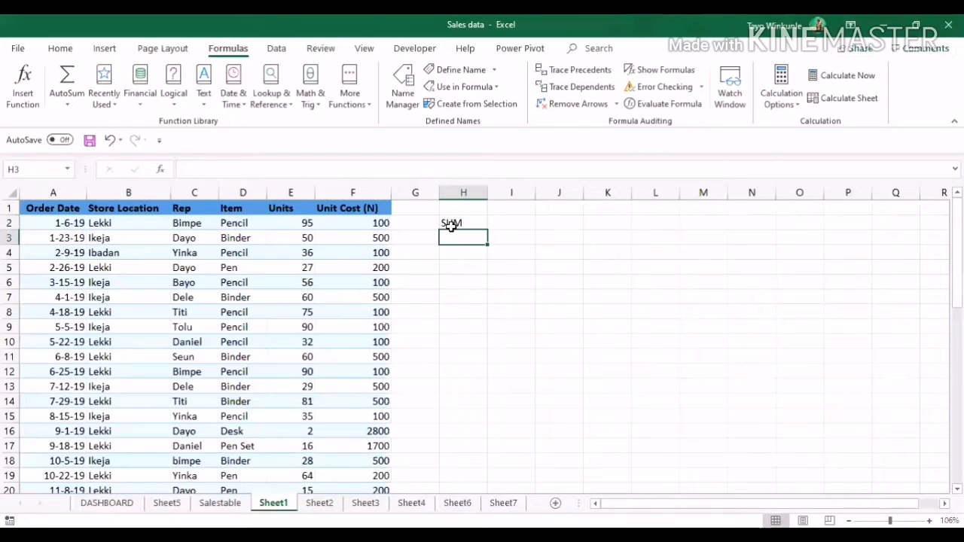
pyautogui.write('COUNT')
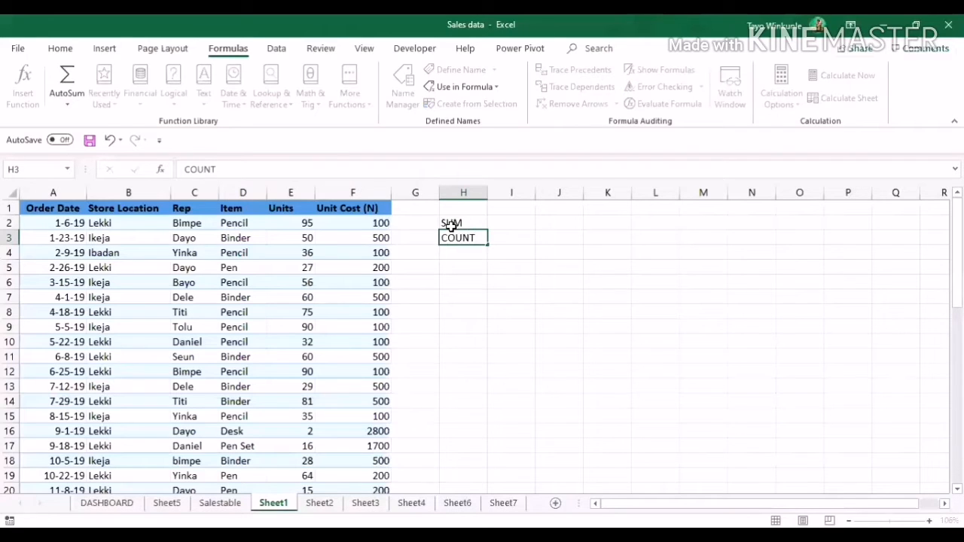
pyautogui.press('Return')
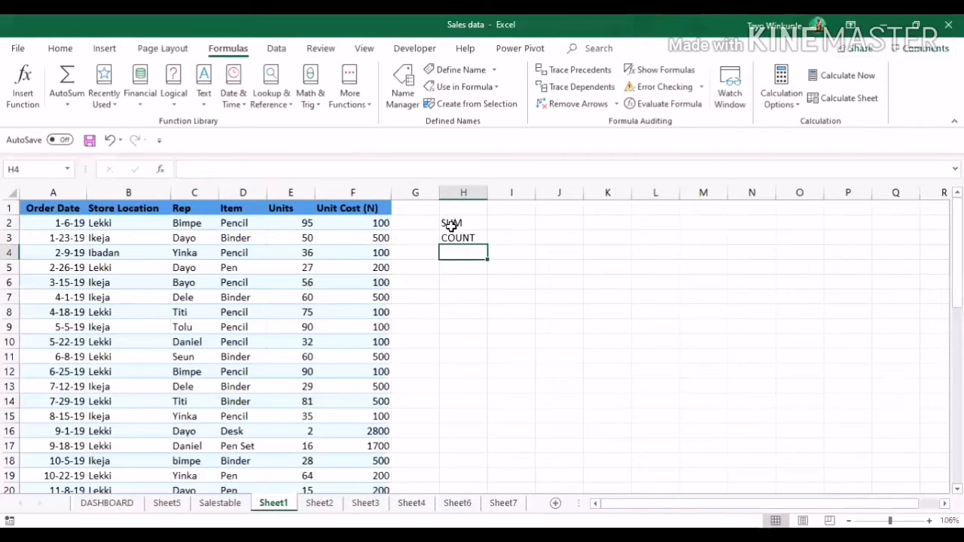
pyautogui.write('AV')
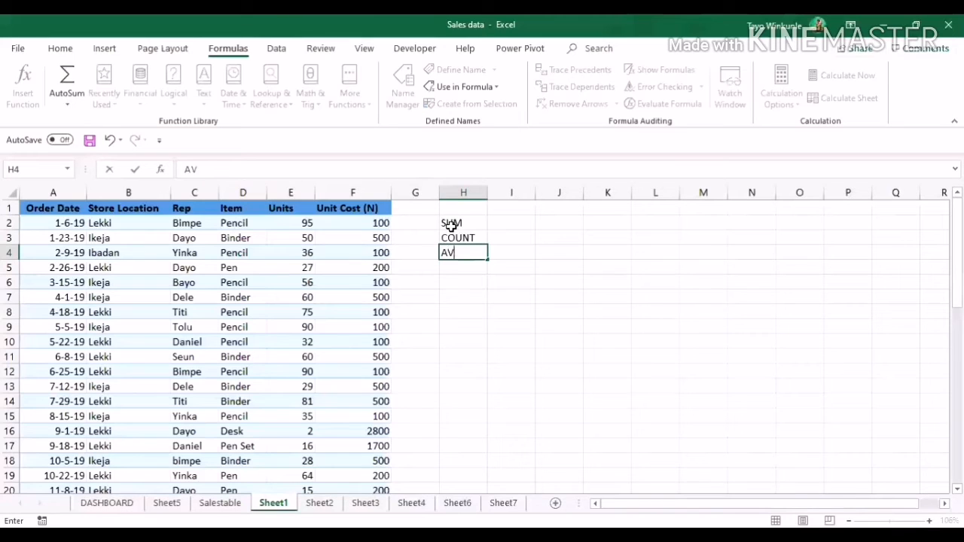
pyautogui.write('ERAGE')
pyautogui.press('Return')
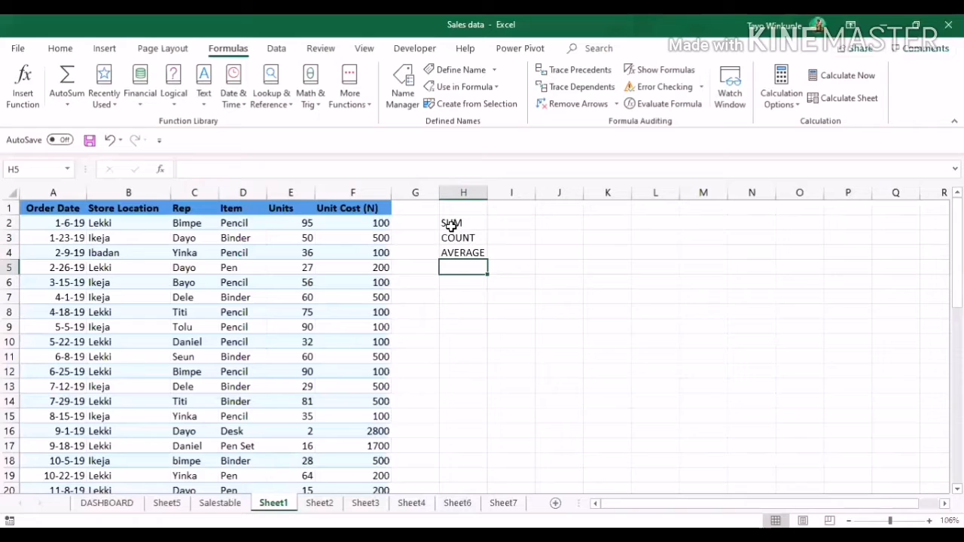
pyautogui.write('MAX')
pyautogui.press('Return')
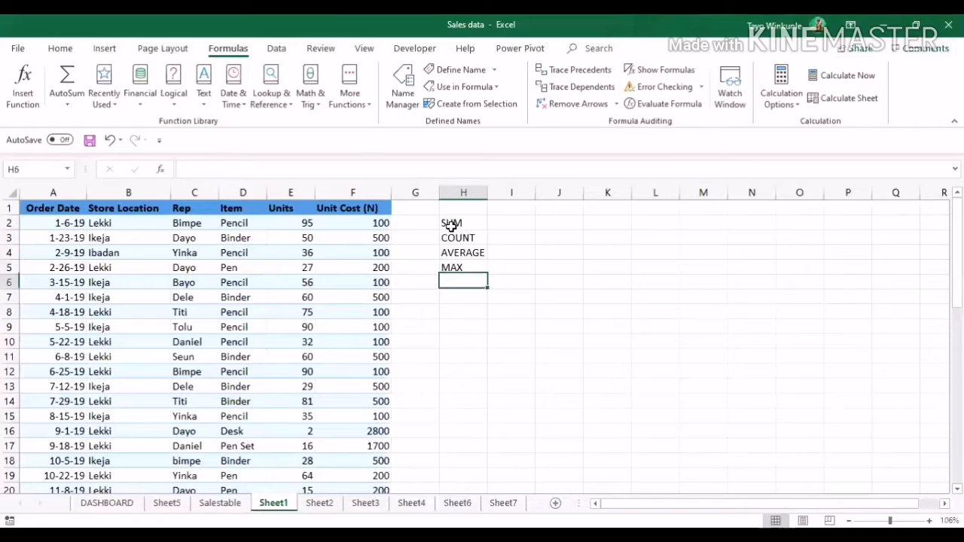
pyautogui.write('MIN')
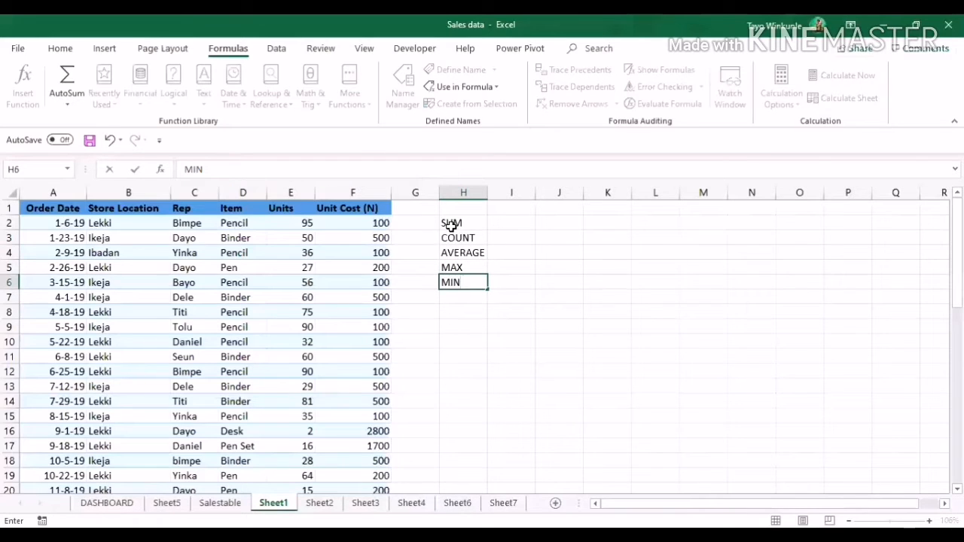
pyautogui.press('Return')
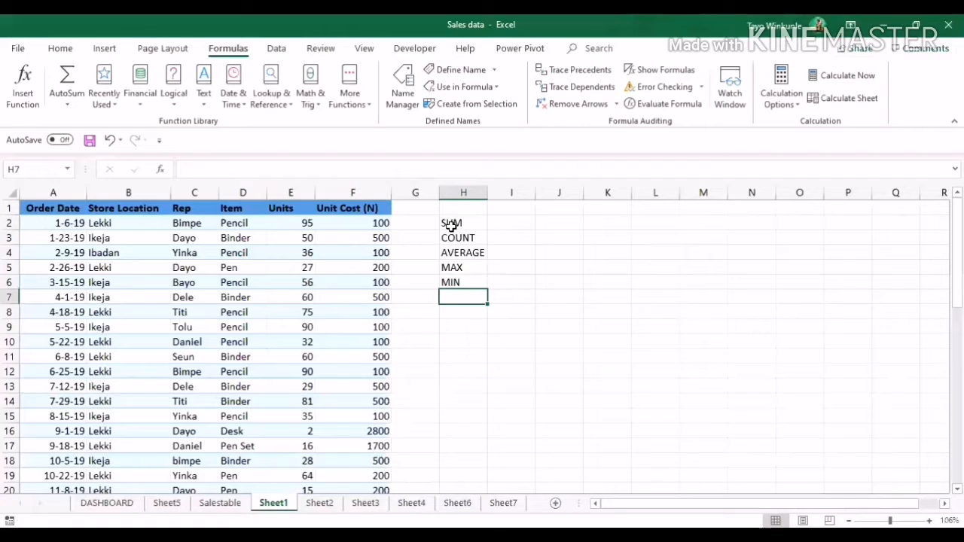
pyautogui.click(512, 219)
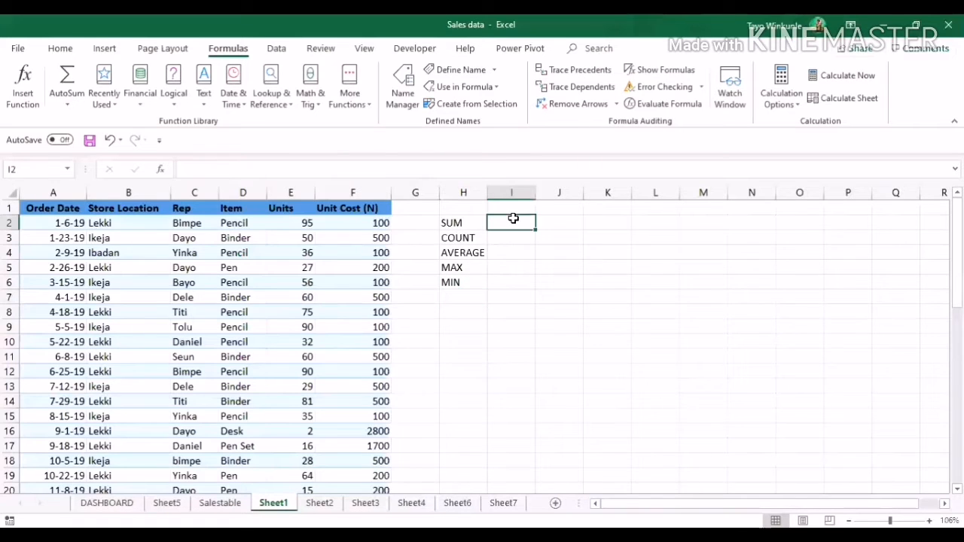
pyautogui.click(465, 305)
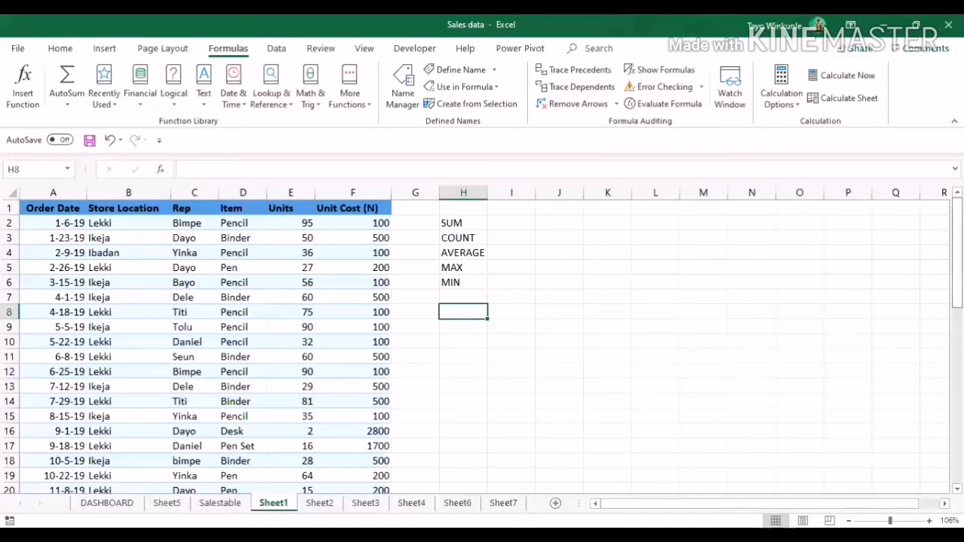
# Total the Unit Cost (N) column by entering =SUM(F2:F44) in cell F45 directly below it.
pyautogui.scroll(-7, 482, 347)
pyautogui.scroll(-3, 482, 347)
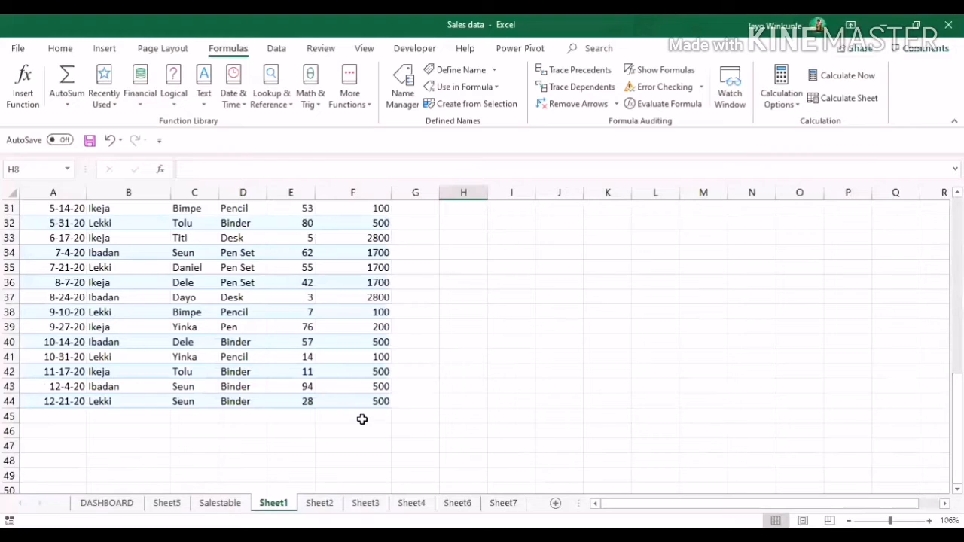
pyautogui.click(361, 419)
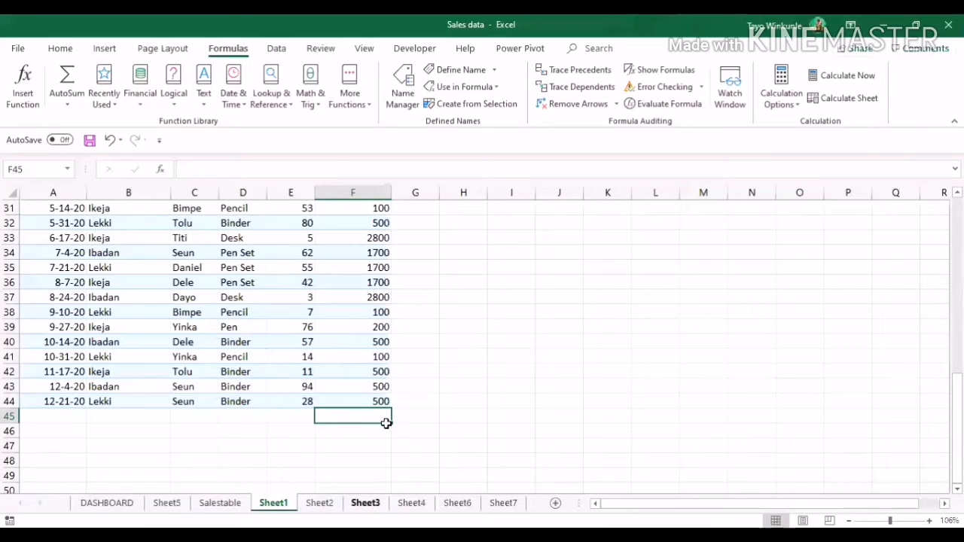
pyautogui.write('=')
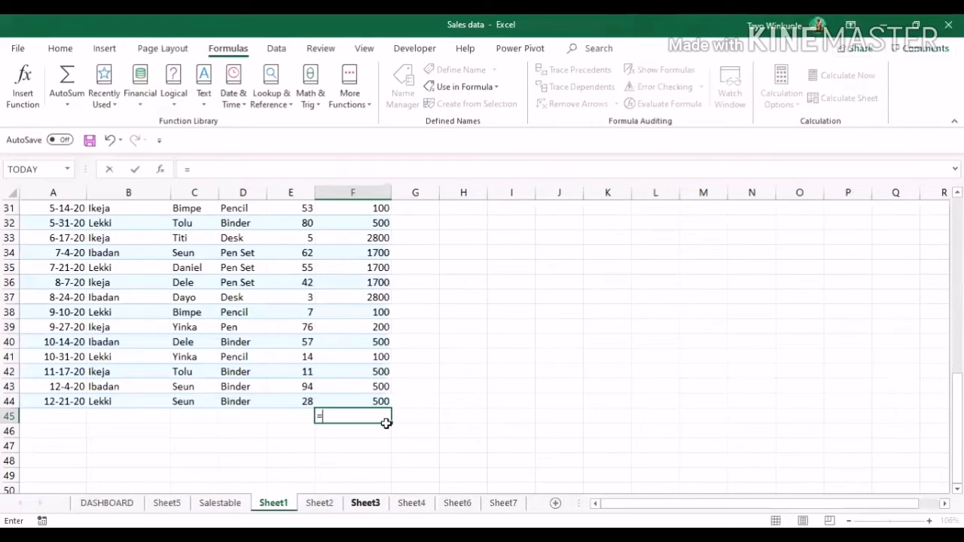
pyautogui.write('S')
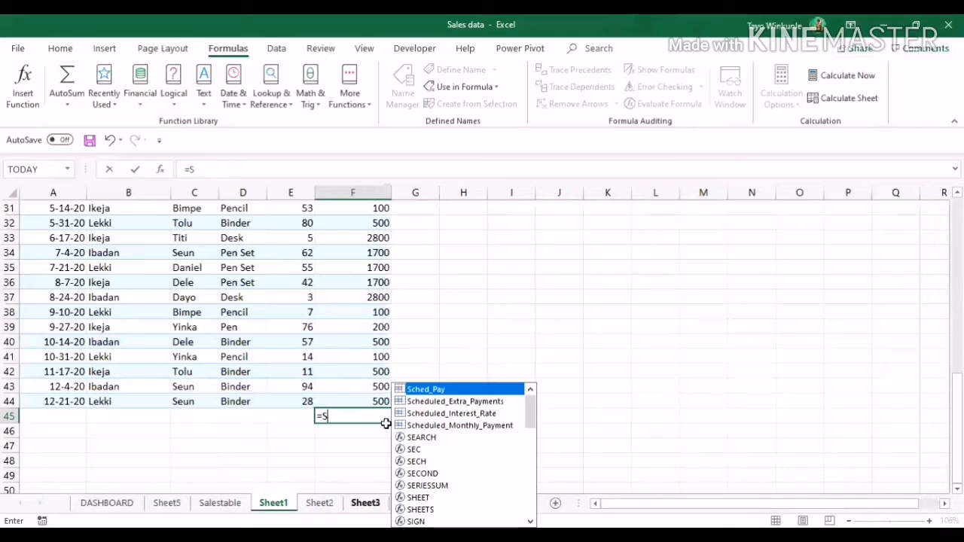
pyautogui.write('UM')
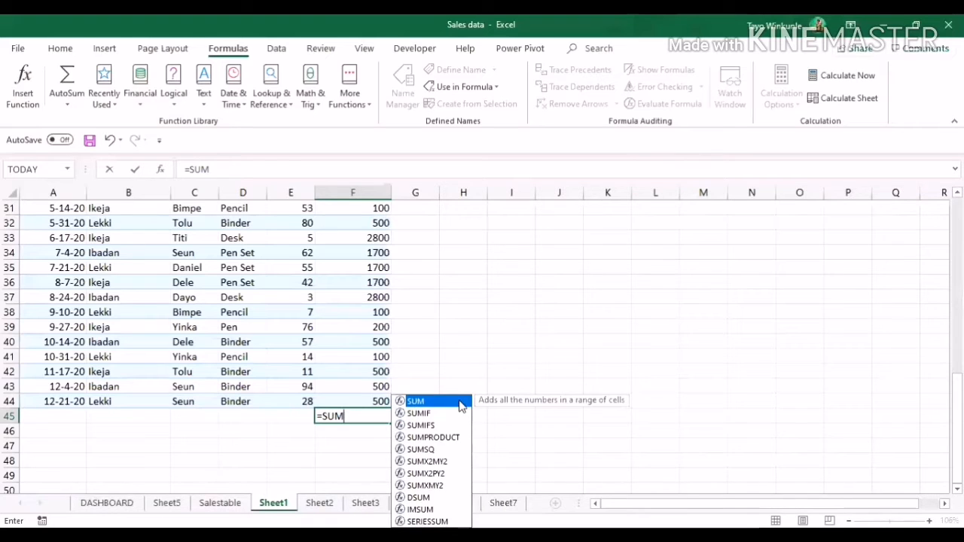
pyautogui.doubleClick(457, 401)
pyautogui.press('BackSpace')
pyautogui.doubleClick(460, 401)
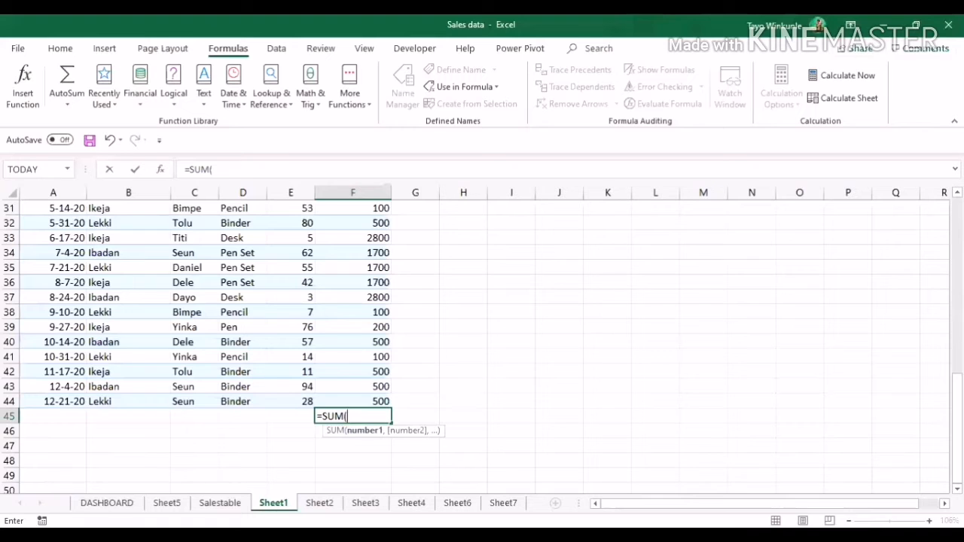
pyautogui.scroll(10, 482, 345)
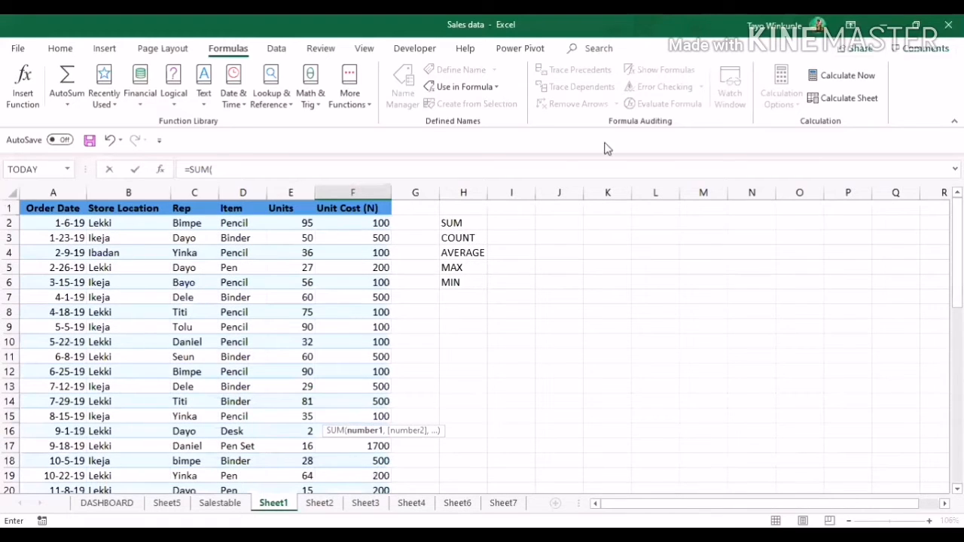
pyautogui.click(380, 222)
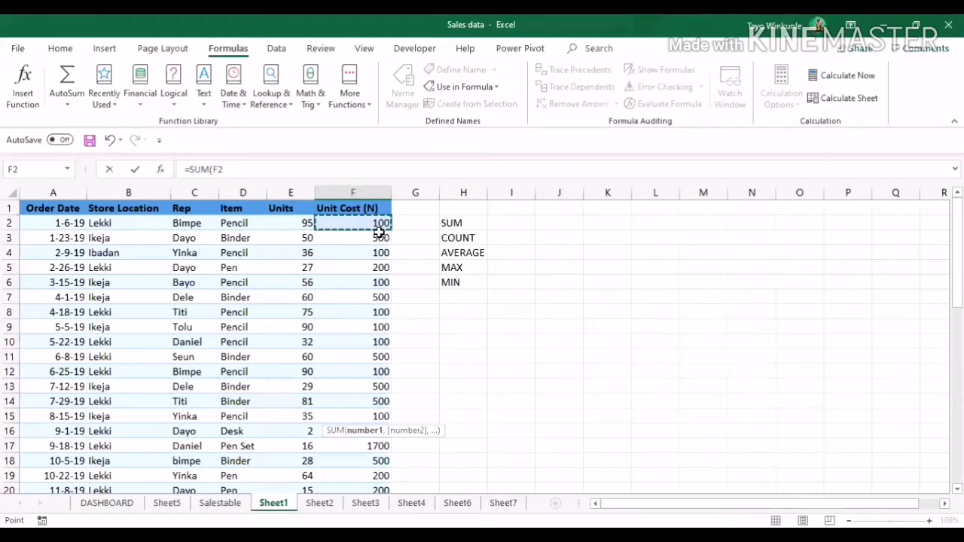
pyautogui.moveTo(381, 222); pyautogui.dragTo(375, 418)
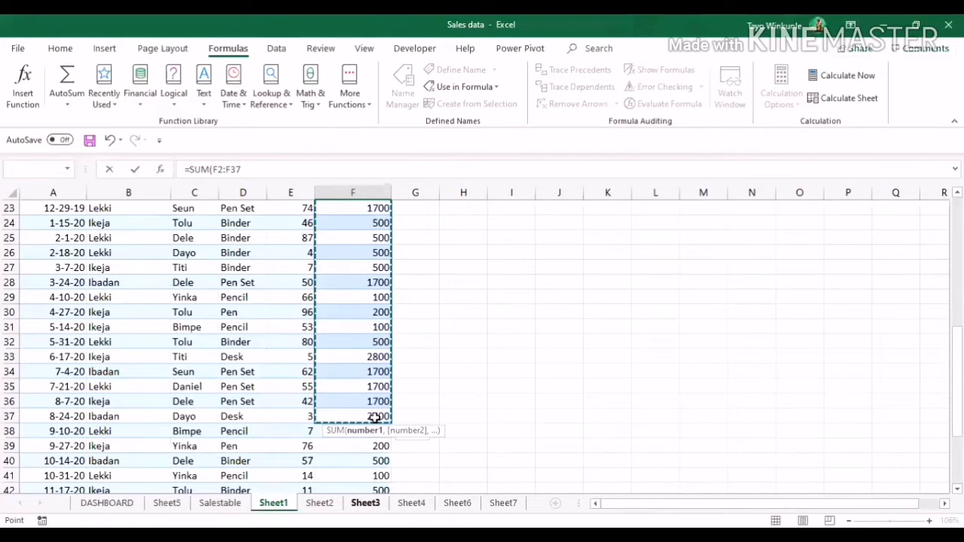
pyautogui.moveTo(375, 417); pyautogui.dragTo(373, 386)
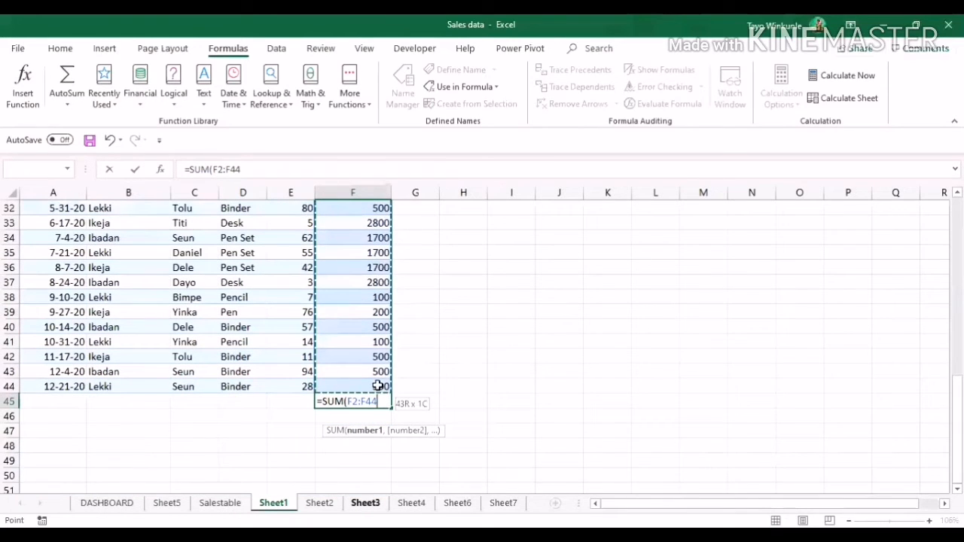
pyautogui.write(')')
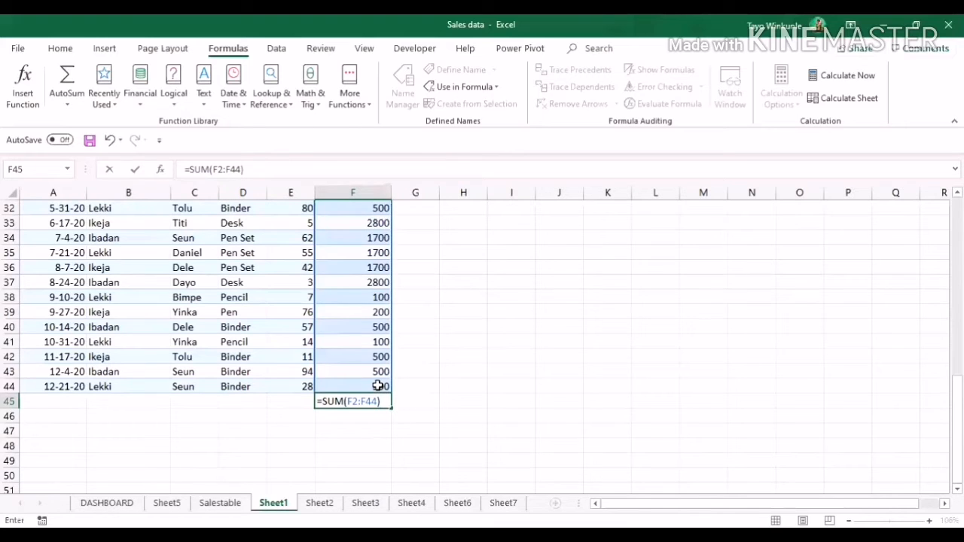
pyautogui.press('Return')
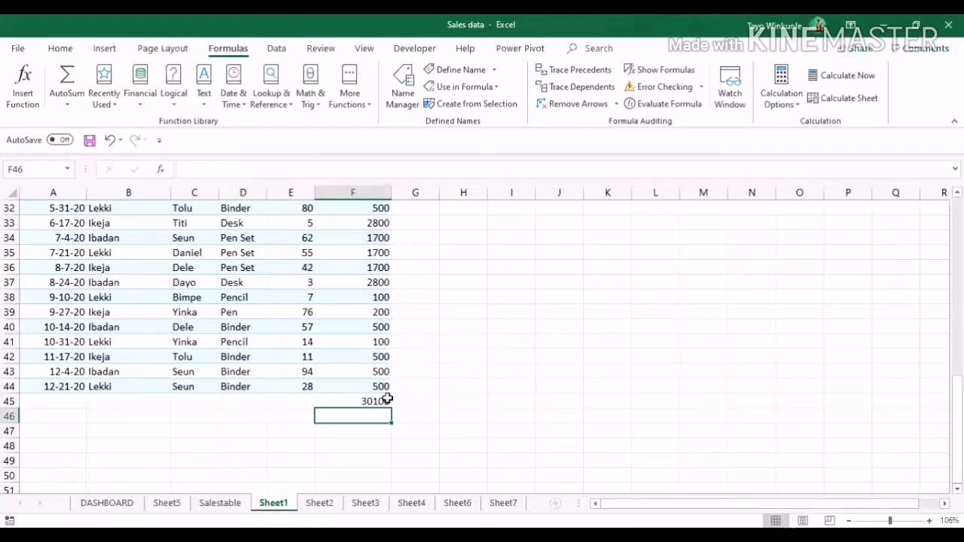
# Clear cell F45 and re-enter the sum of F2:F44 there using the AutoSum command.
pyautogui.click(381, 401)
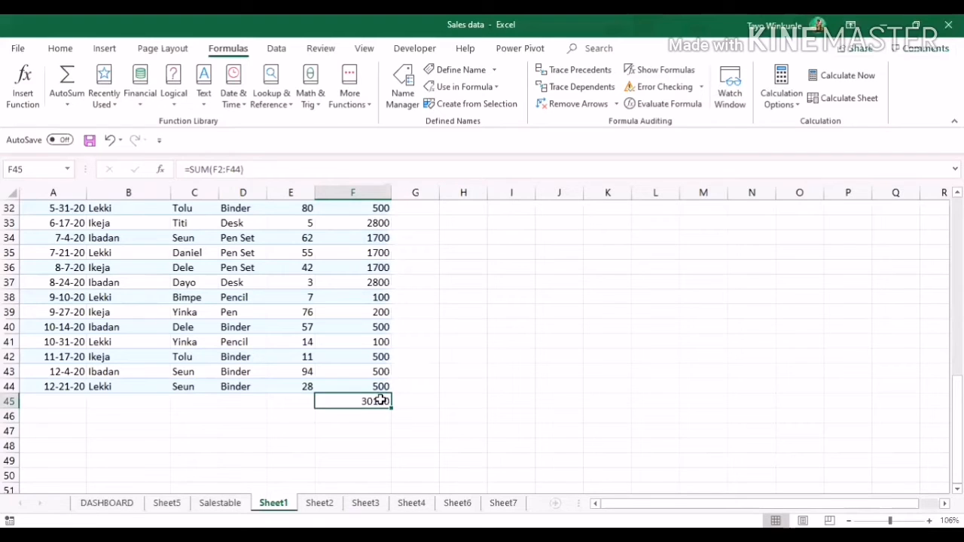
pyautogui.press('Delete')
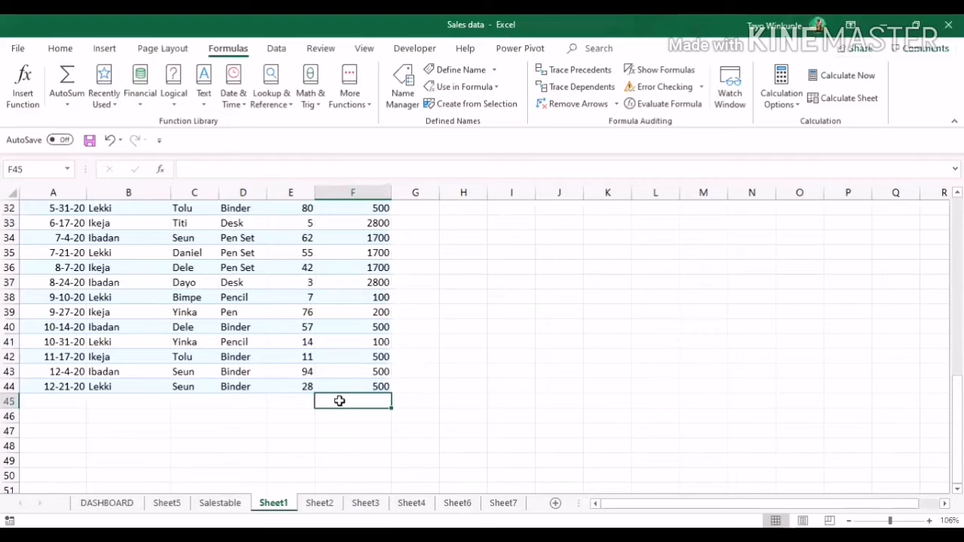
pyautogui.press('alt')
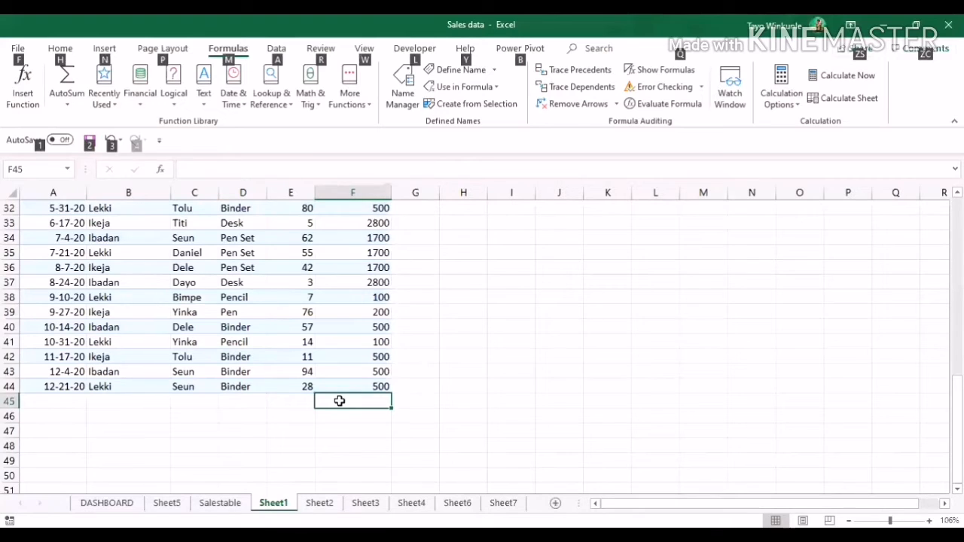
pyautogui.hotkey('alt', '=')
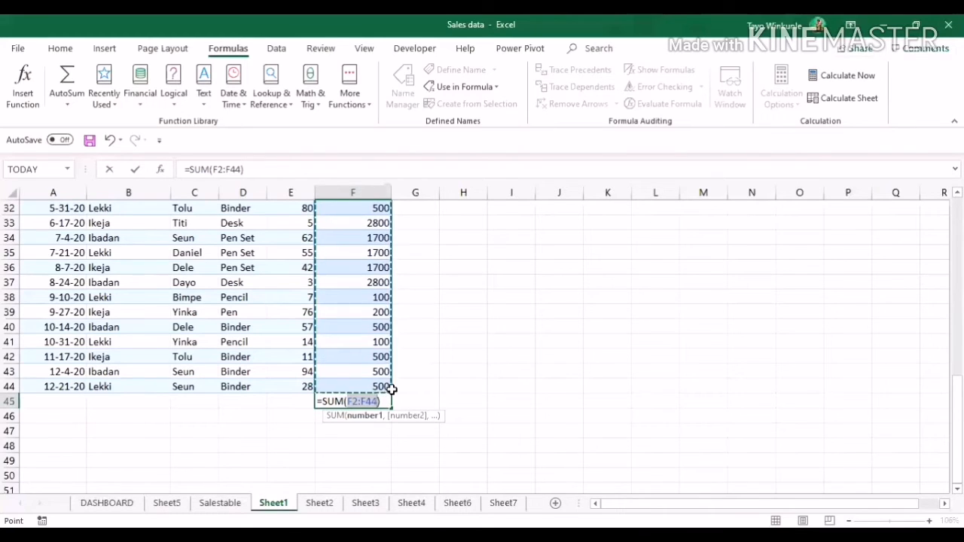
pyautogui.press('Return')
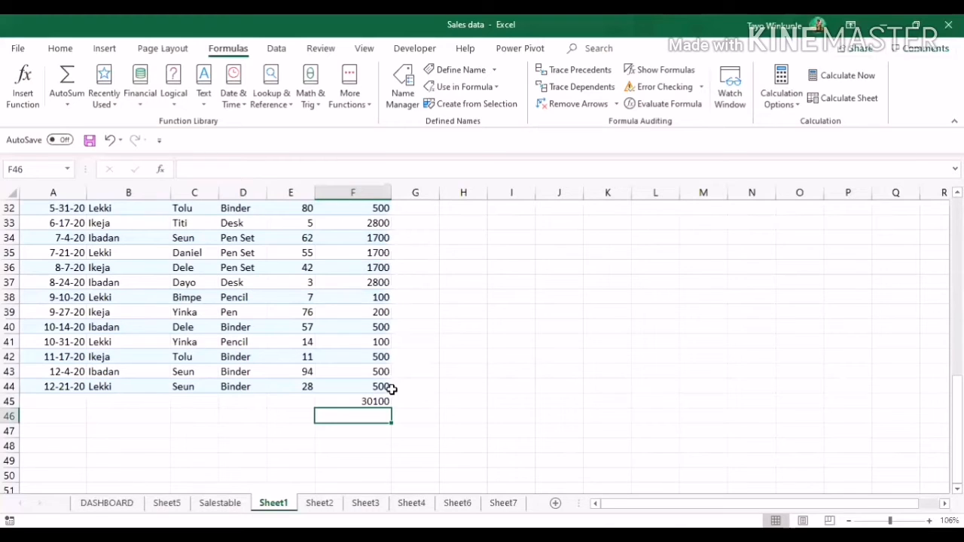
# Clear the AutoSum formula from cell F45, leaving the cell below the Unit Cost (N) column empty.
pyautogui.click(366, 396)
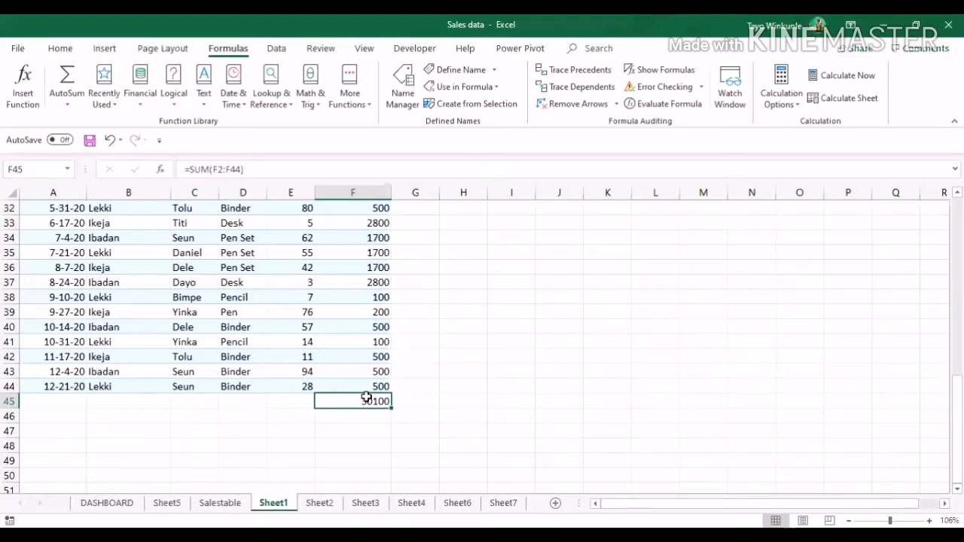
pyautogui.press('BackSpace')
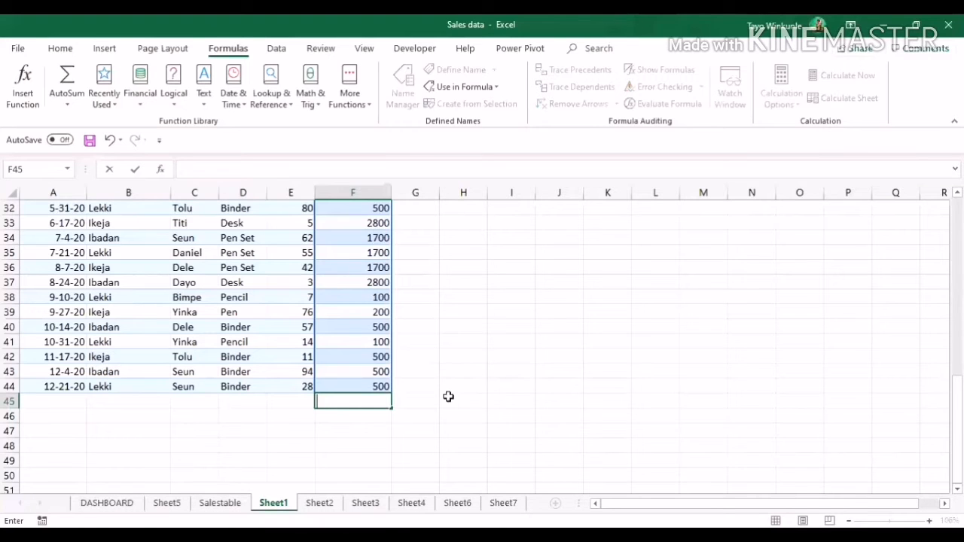
pyautogui.press('Return')
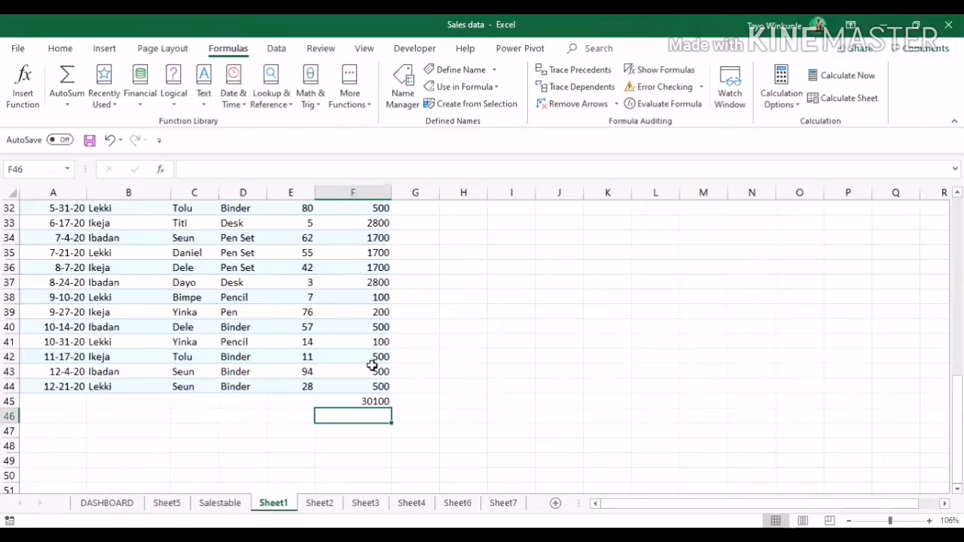
pyautogui.click(375, 401)
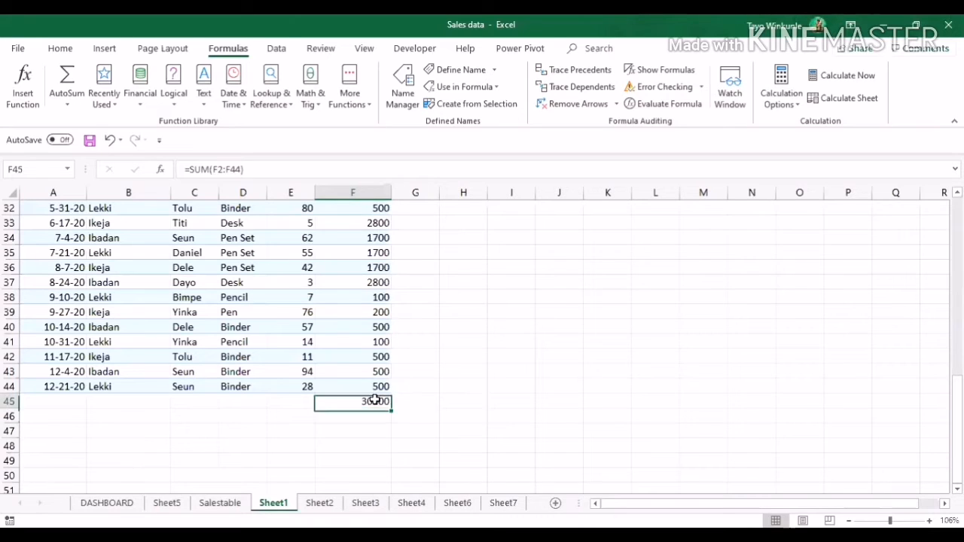
pyautogui.press('Delete')
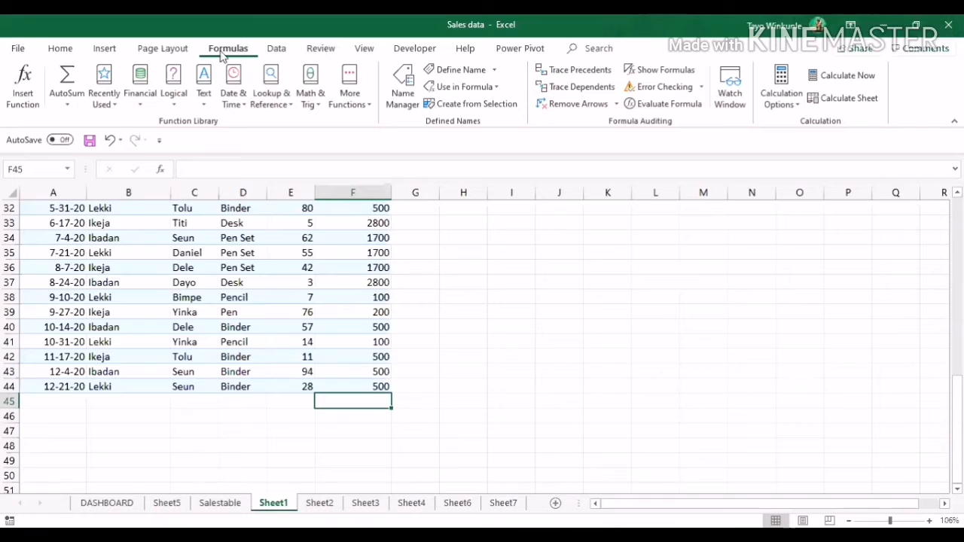
# Insert an AutoSum total of F2:F44 in cell F45 from the Function Library, and clear it again.
pyautogui.click(67, 80)
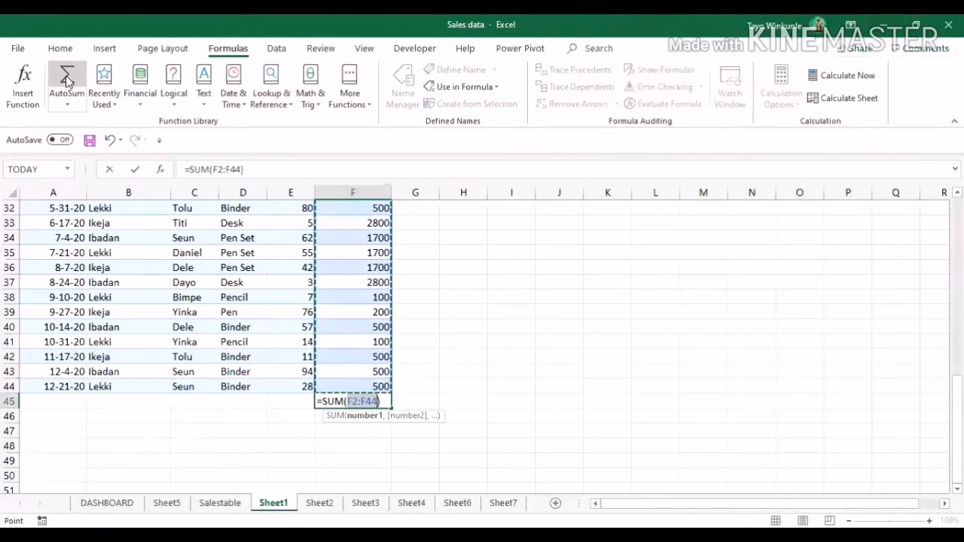
pyautogui.press('Return')
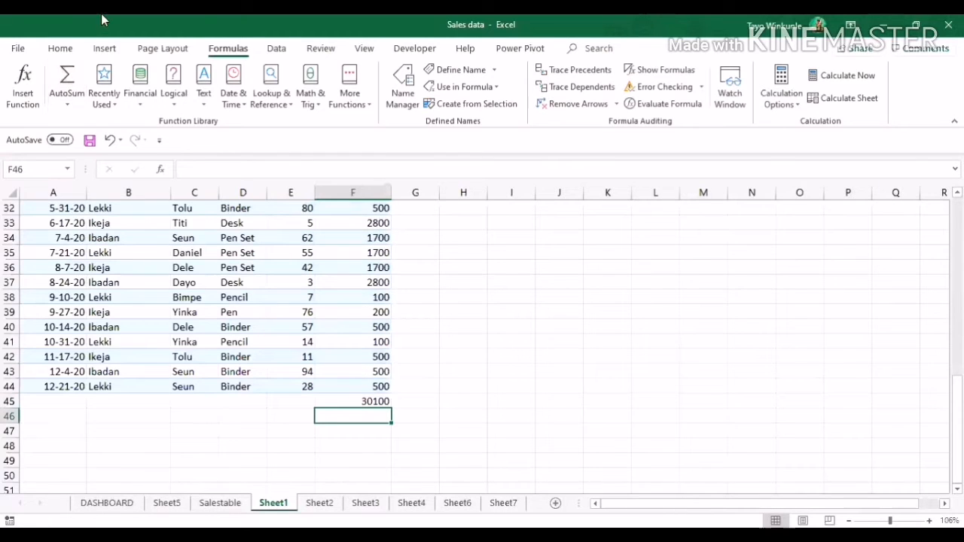
pyautogui.click(341, 405)
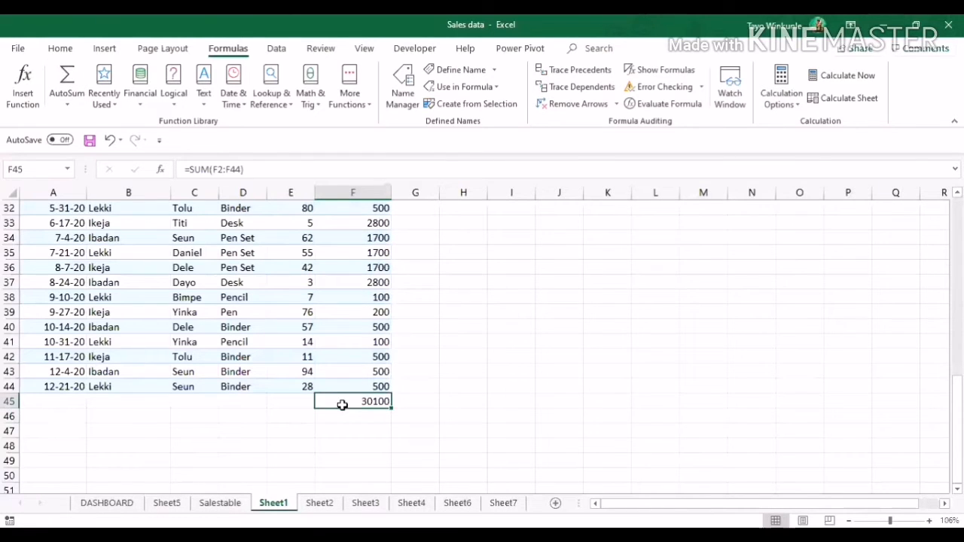
pyautogui.press('Delete')
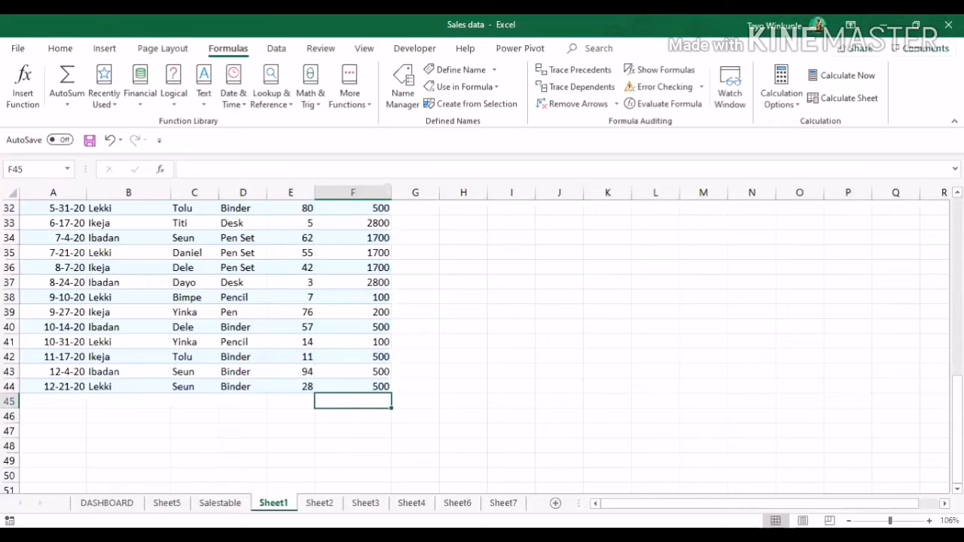
pyautogui.scroll(10, 482, 339)
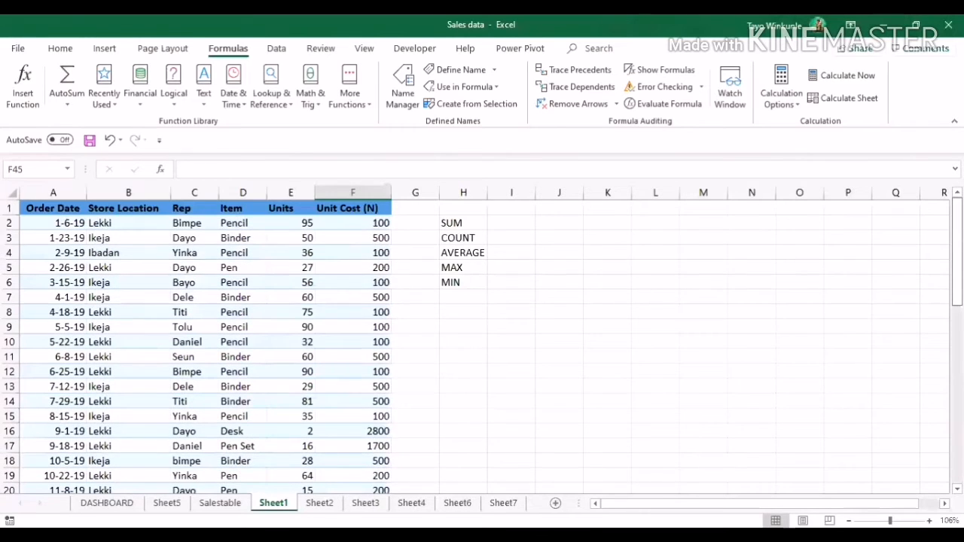
pyautogui.scroll(-8, 482, 338)
pyautogui.scroll(8, 937, 221)
pyautogui.scroll(-6, 936, 221)
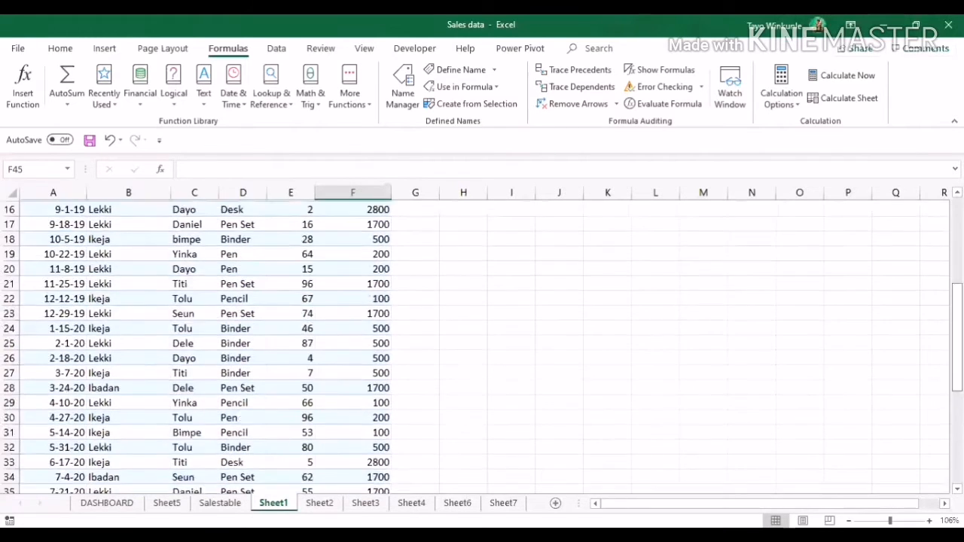
pyautogui.scroll(6, 482, 343)
pyautogui.scroll(-10, 482, 339)
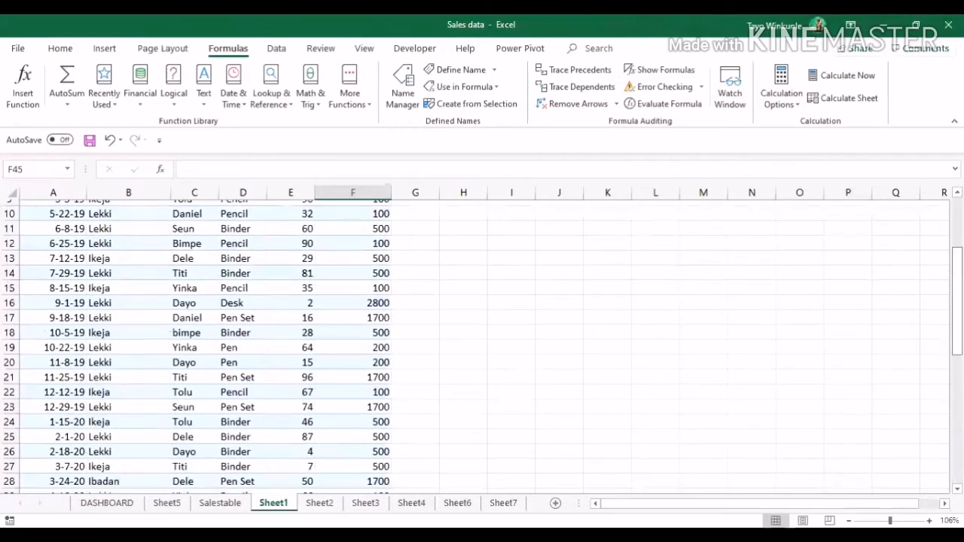
pyautogui.scroll(3, 482, 339)
pyautogui.scroll(-3, 687, 372)
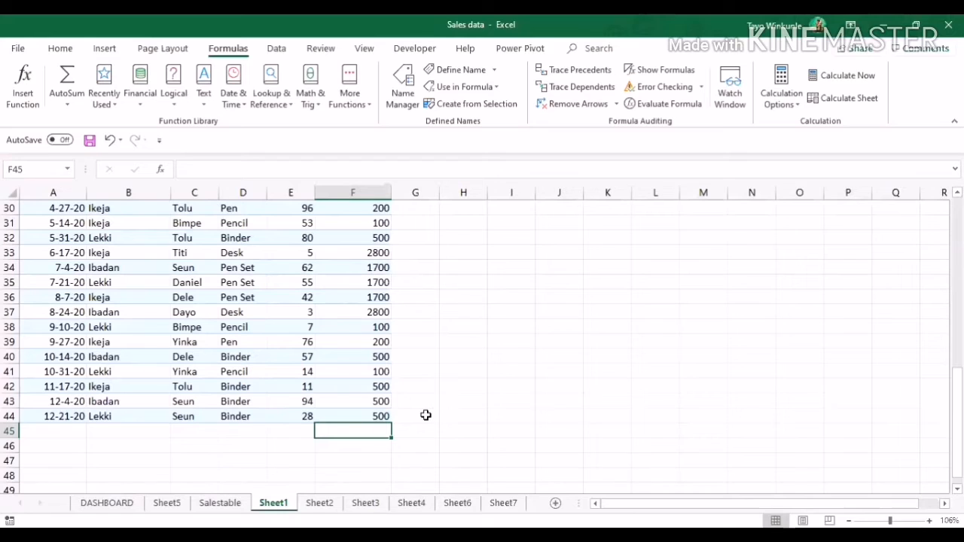
# Count the numeric Unit Cost (N) entries by entering =COUNT(F2:F44) in cell F45, picking the range from the sheet.
pyautogui.write('=')
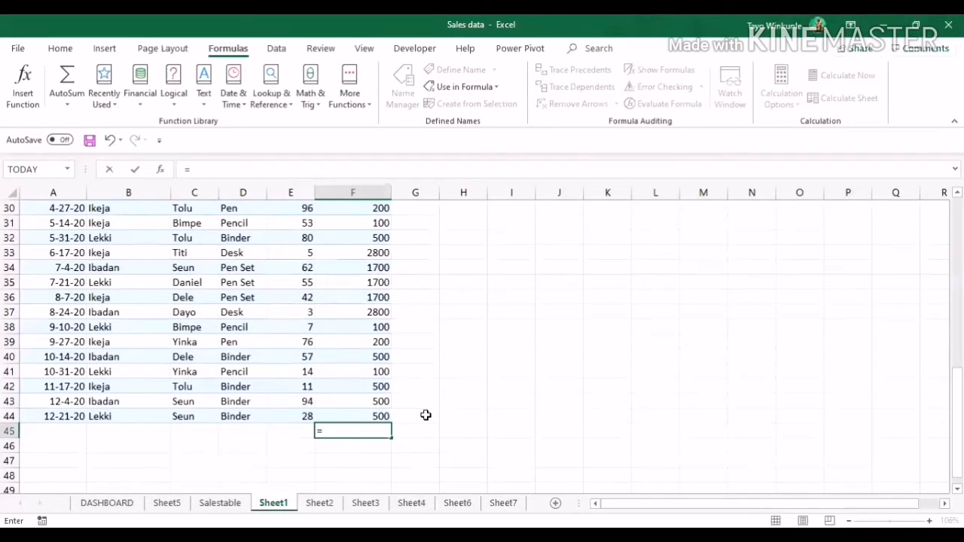
pyautogui.write('C')
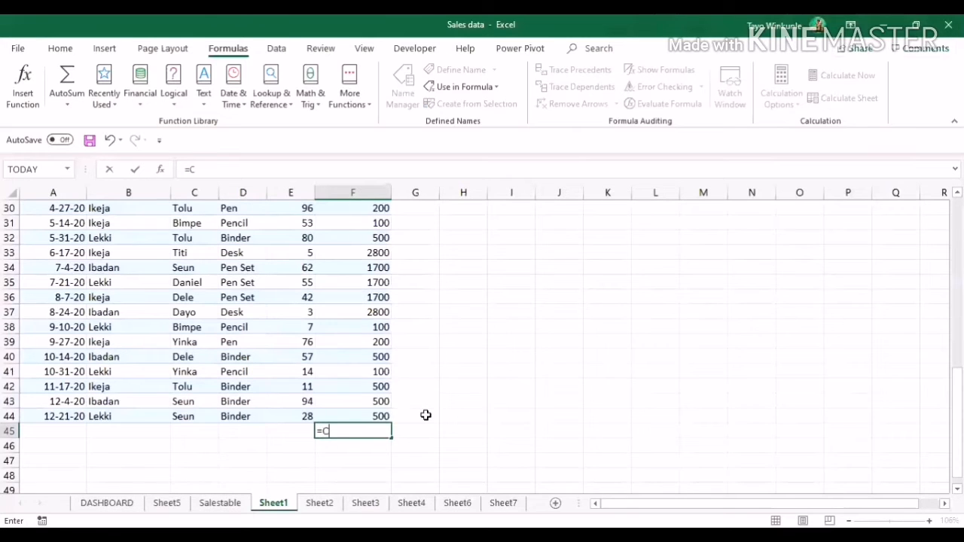
pyautogui.write('OUNT')
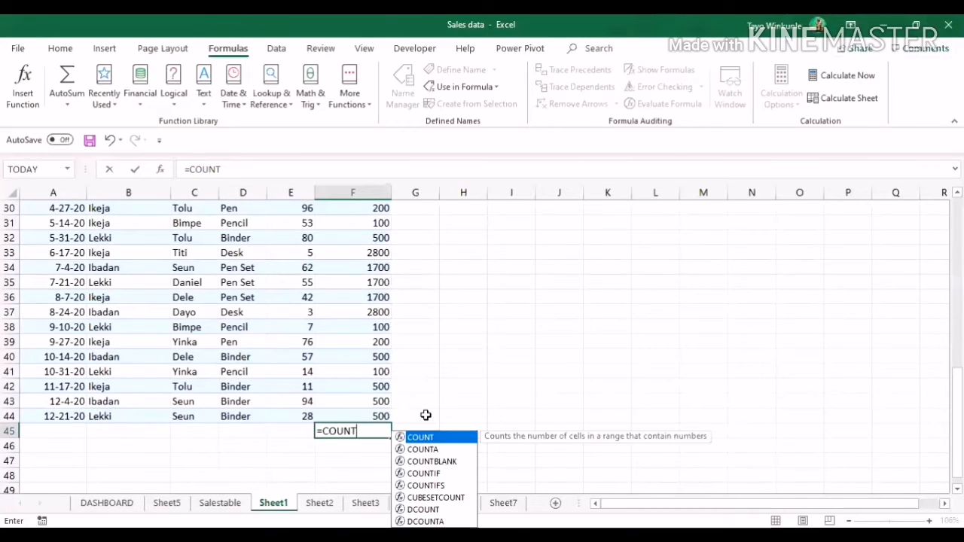
pyautogui.write('(')
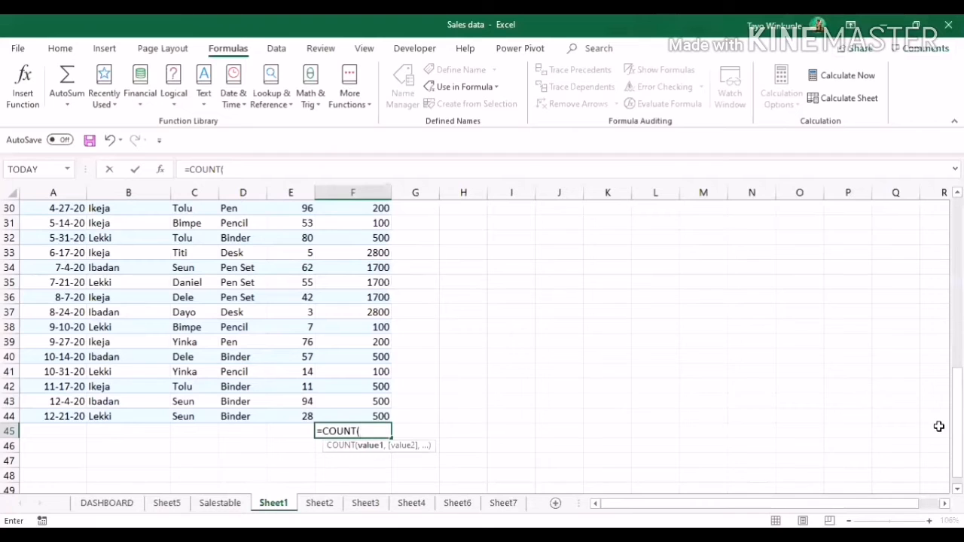
pyautogui.scroll(10, 441, 279)
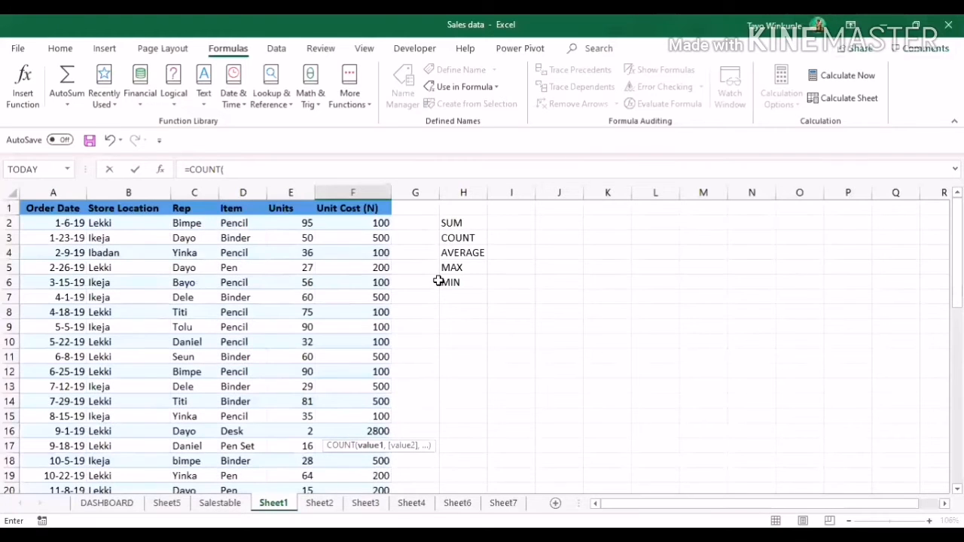
pyautogui.click(374, 223)
pyautogui.moveTo(373, 229); pyautogui.dragTo(366, 394)
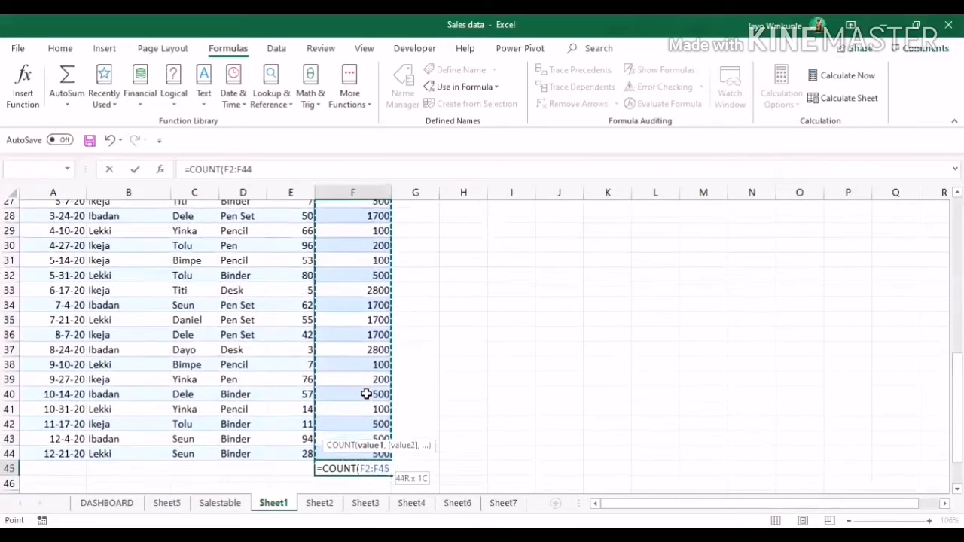
pyautogui.hotkey('shift', 'Down')
pyautogui.hotkey('shift', 'Down')
pyautogui.hotkey('shift', 'Down')
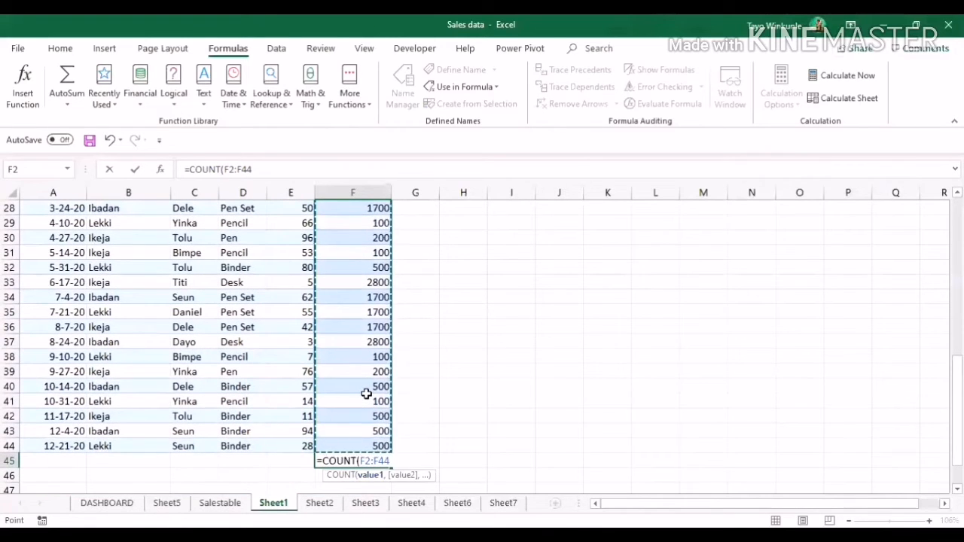
pyautogui.write(')')
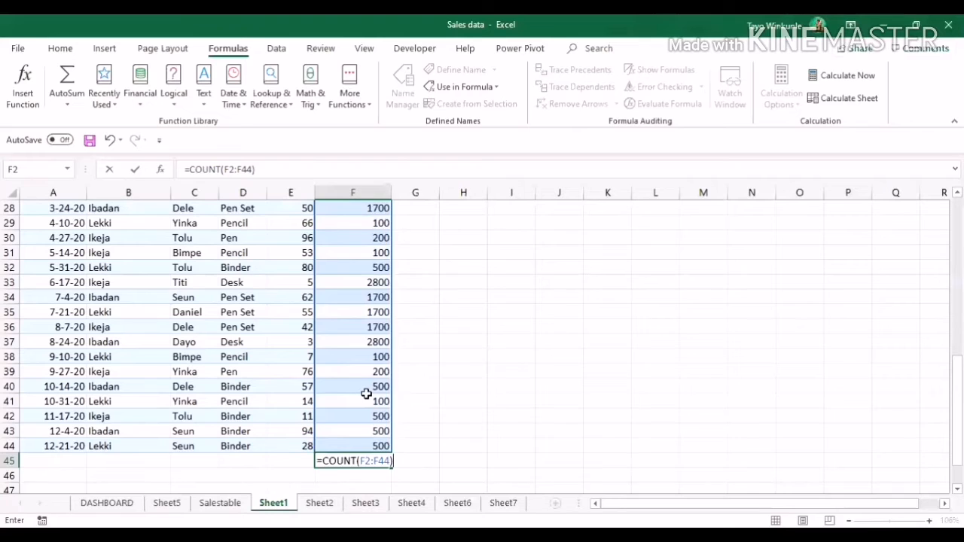
pyautogui.press('Return')
pyautogui.press('Return')
pyautogui.press('Up')
pyautogui.press('Up')
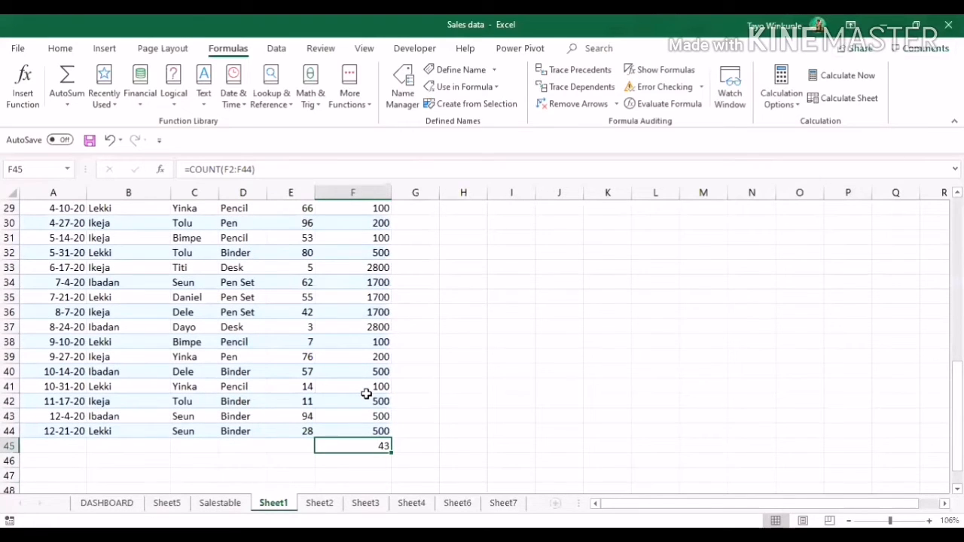
# Clear the count in cell F45 and re-enter =COUNT(F2:F44) with the range written out by hand.
pyautogui.press('BackSpace')
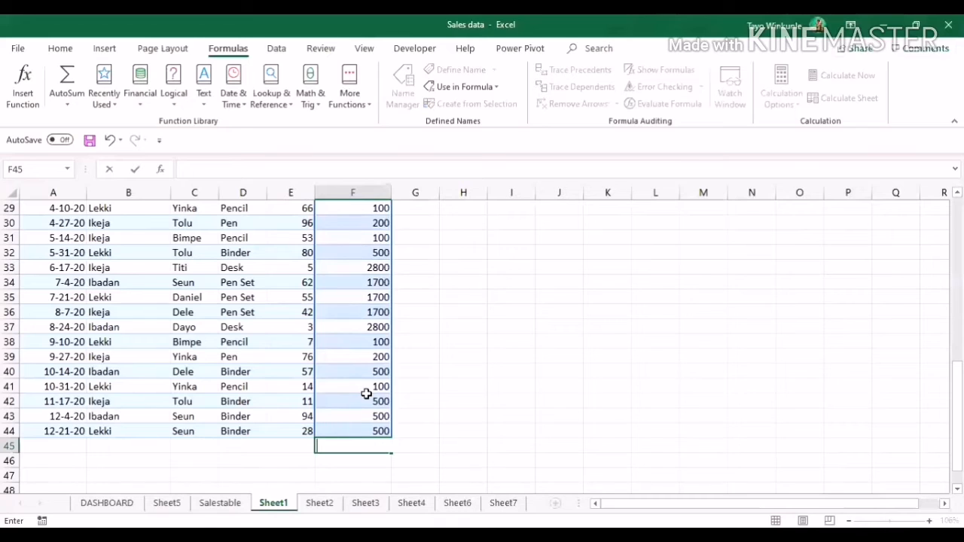
pyautogui.write('=')
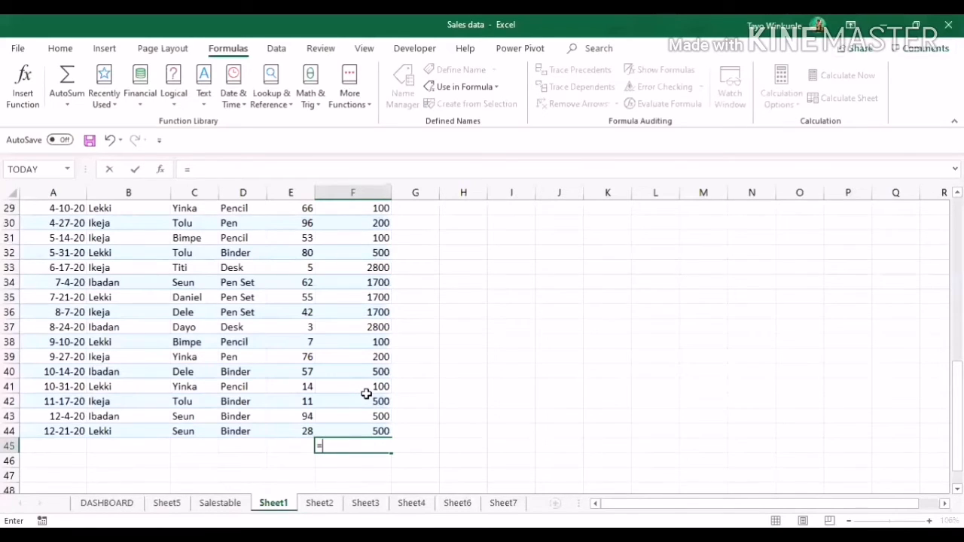
pyautogui.write('COUNT(')
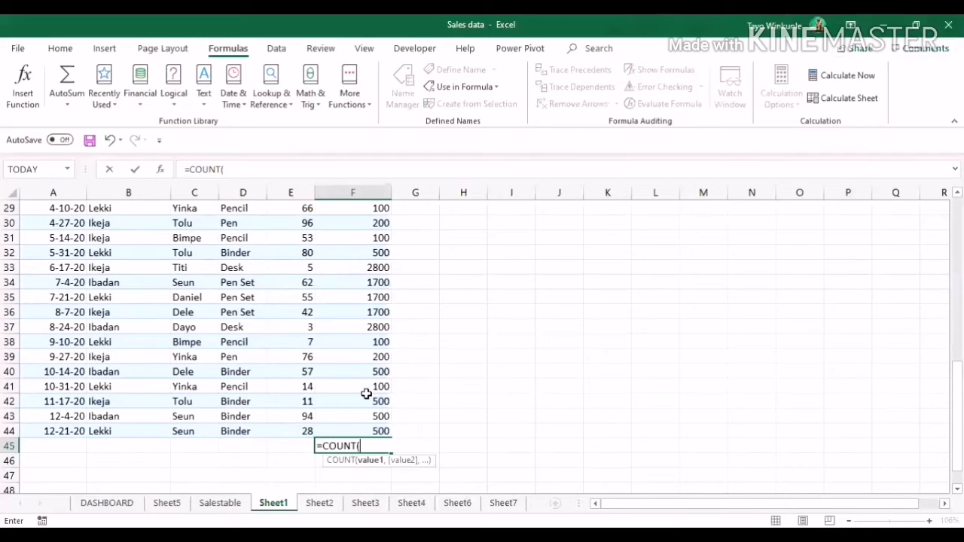
pyautogui.write('F2:F44')
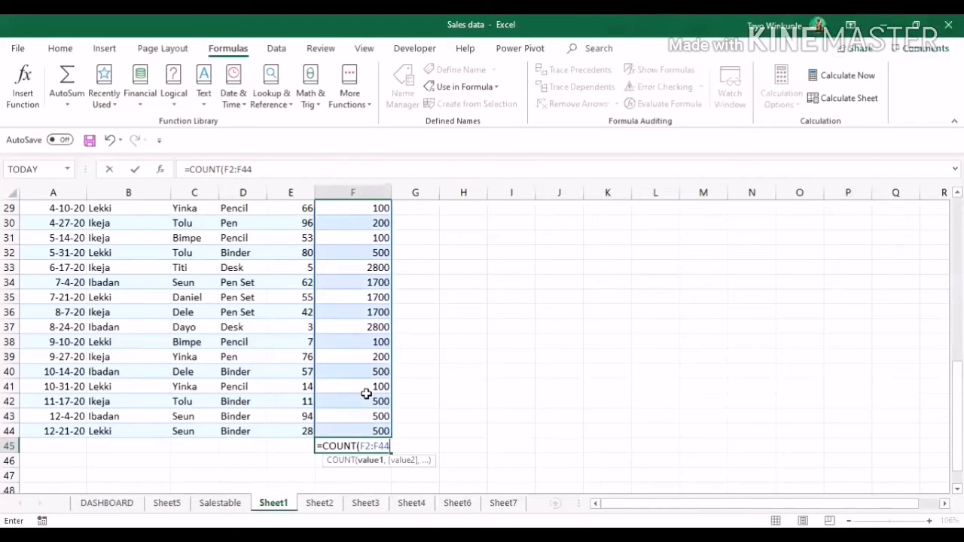
pyautogui.write(')')
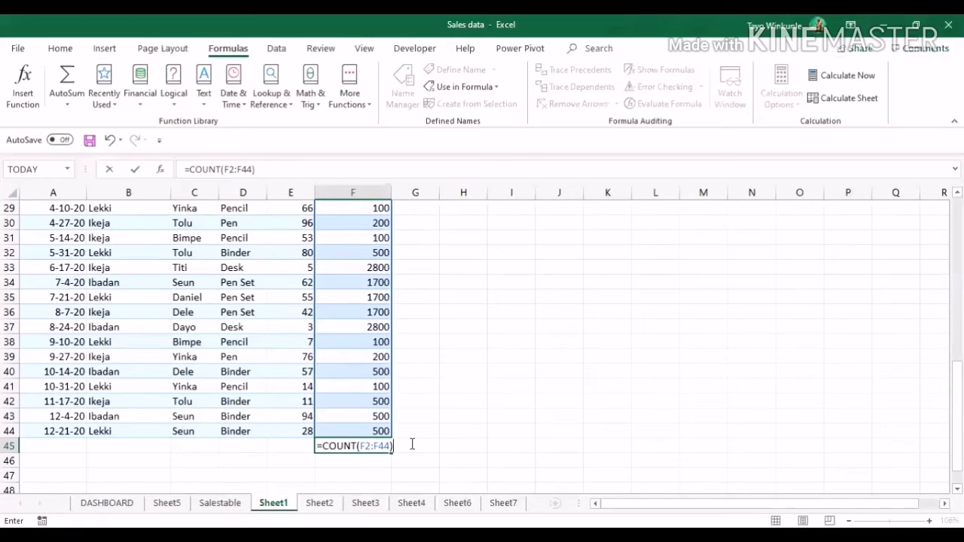
pyautogui.press('Return')
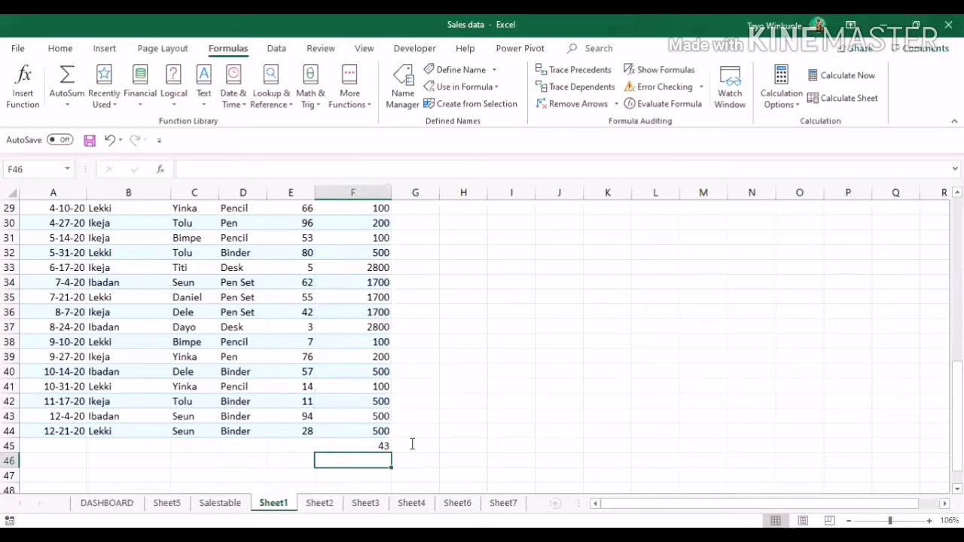
pyautogui.press('Up')
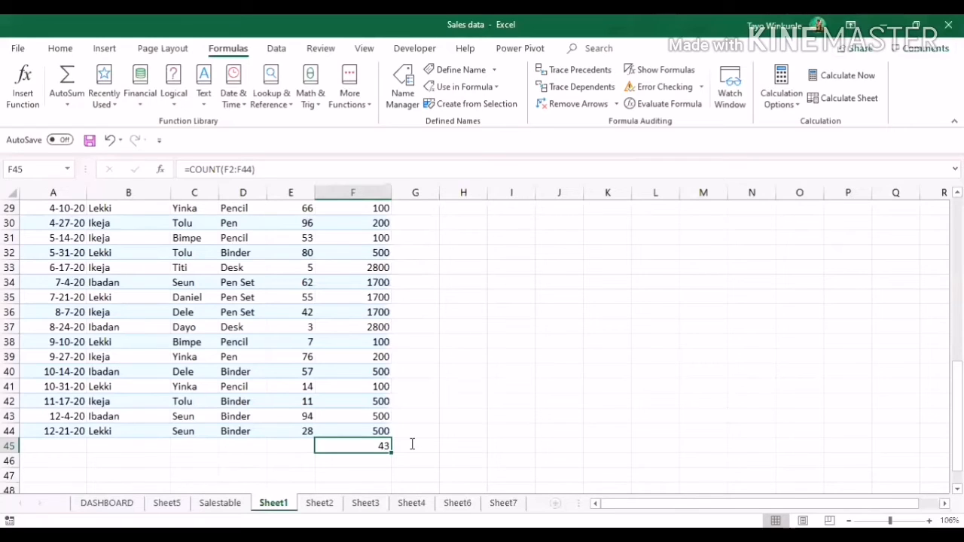
# Count the non-empty Unit Cost (N) cells by entering =COUNTA(F2:F44) in cell F46.
pyautogui.press('Return')
pyautogui.press('F2')
pyautogui.write('=C')
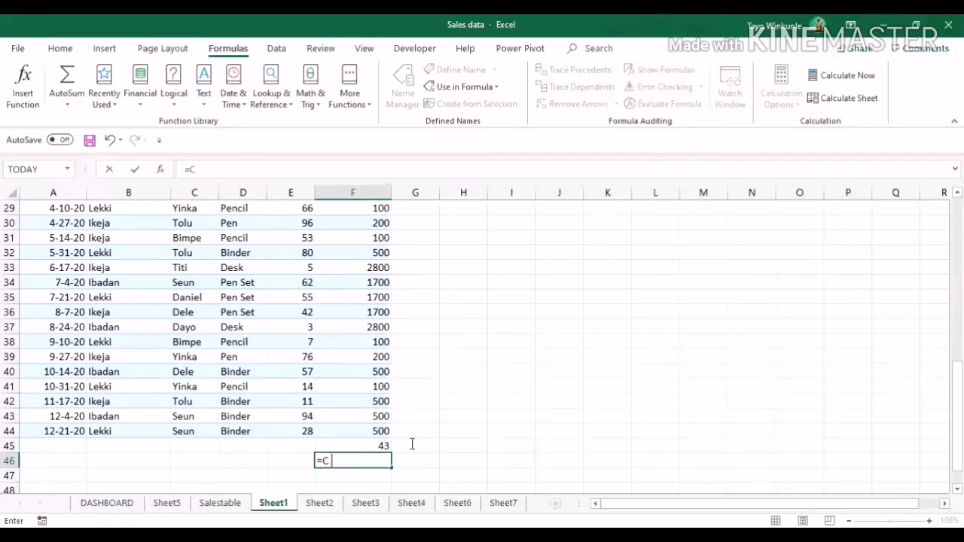
pyautogui.write(' OUN')
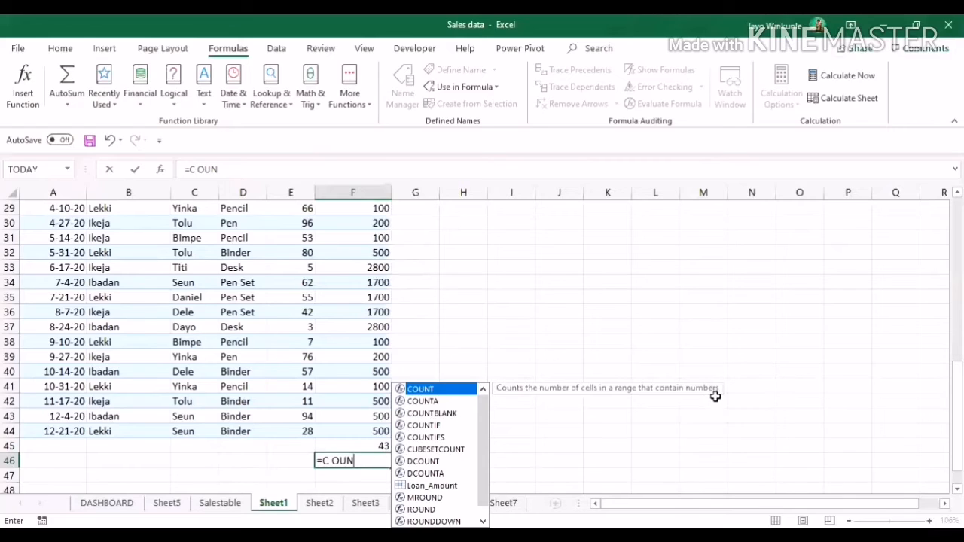
pyautogui.press('BackSpace')
pyautogui.press('BackSpace')
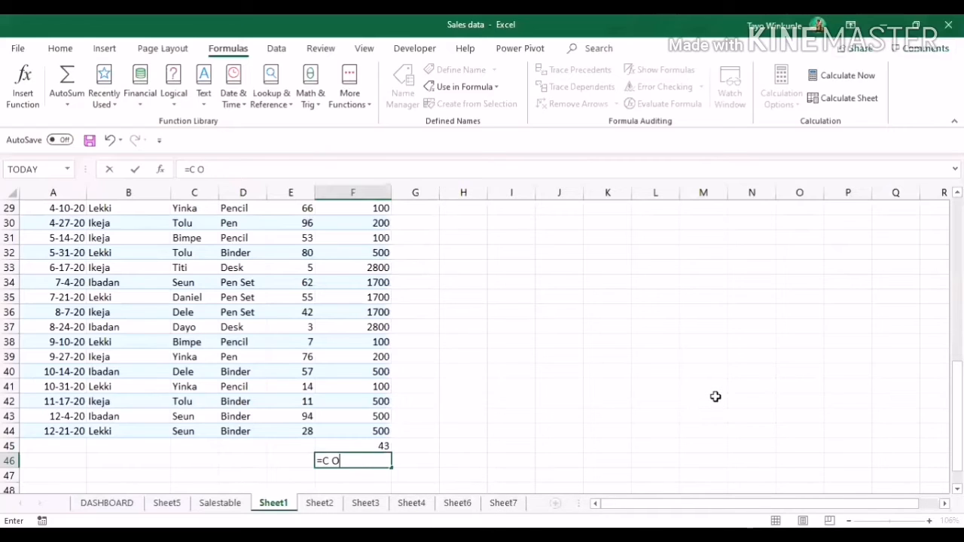
pyautogui.press('BackSpace')
pyautogui.press('BackSpace')
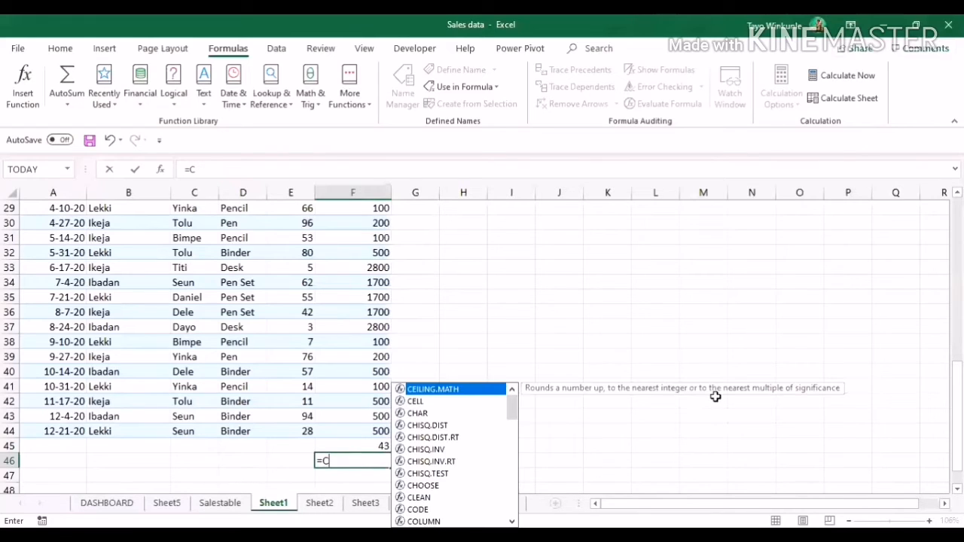
pyautogui.write('OUNT')
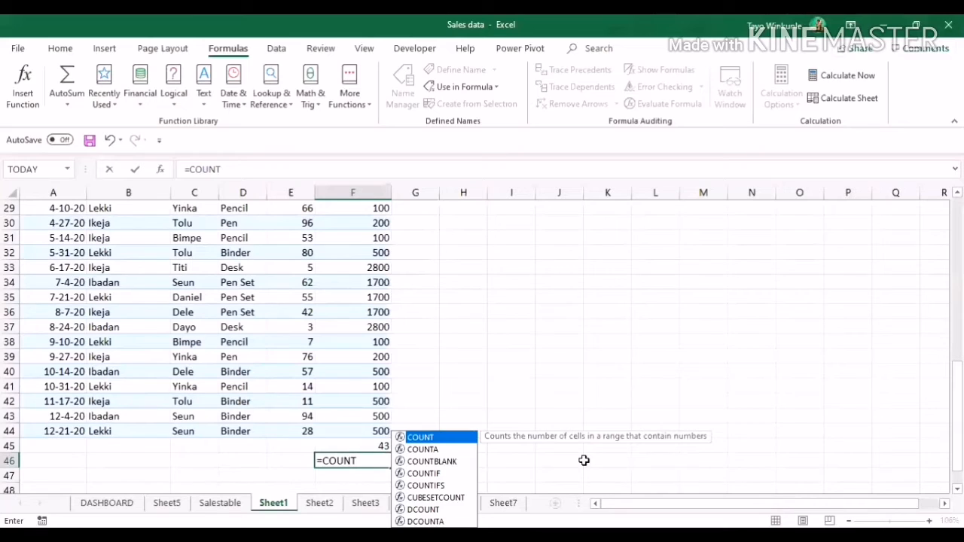
pyautogui.press('Down')
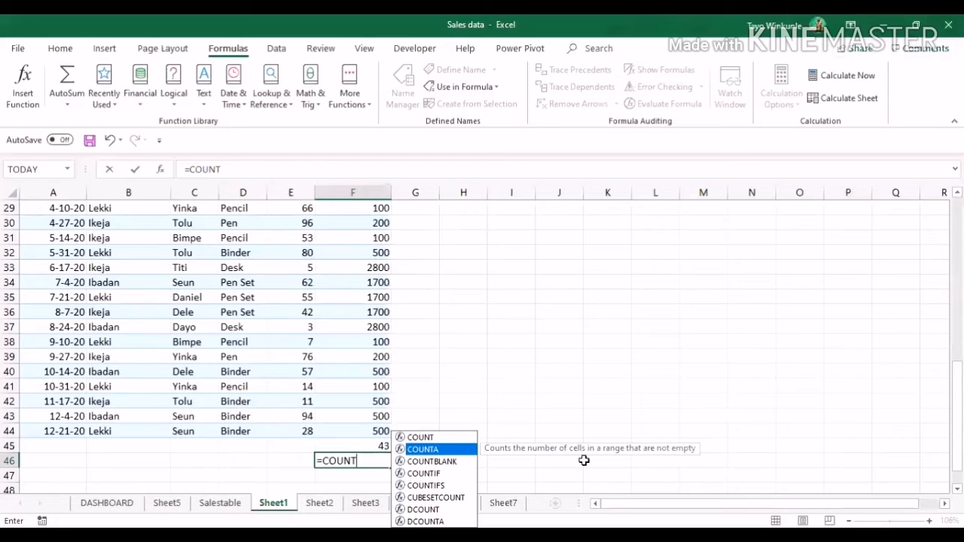
pyautogui.write('A(F2:')
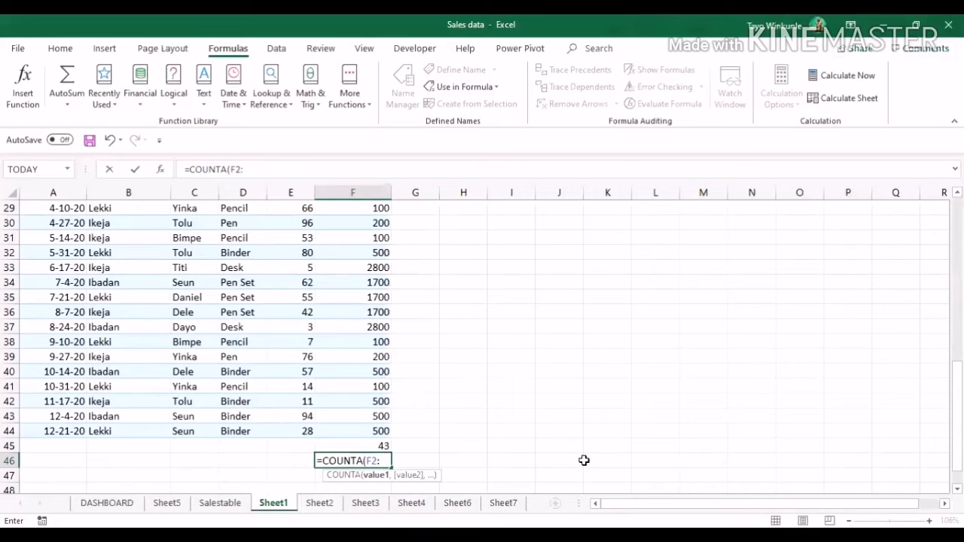
pyautogui.write('F44')
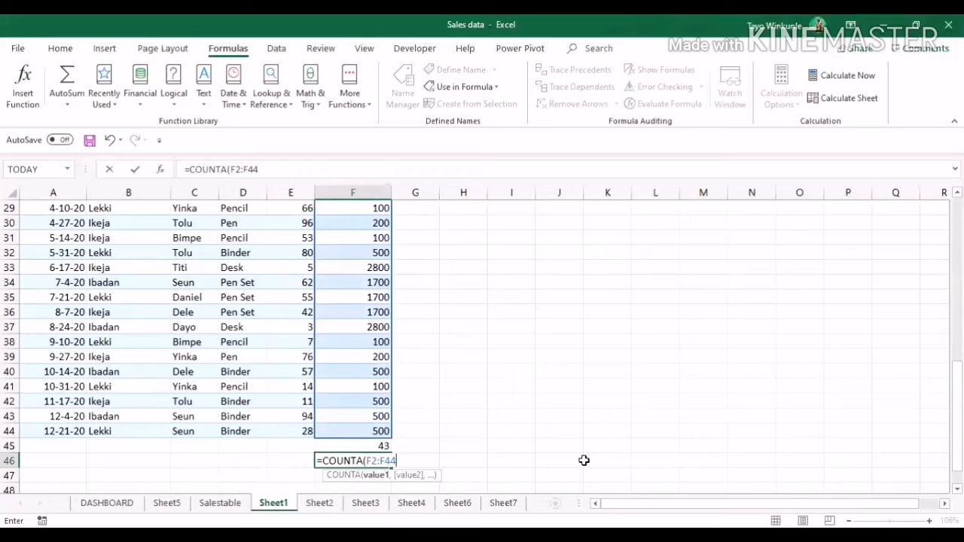
pyautogui.write(')')
pyautogui.press('Return')
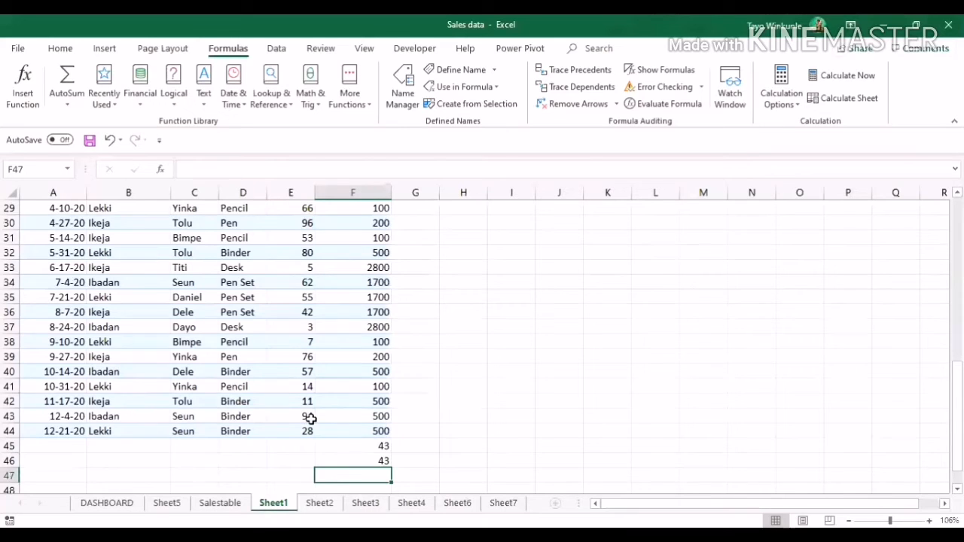
pyautogui.press('Up')
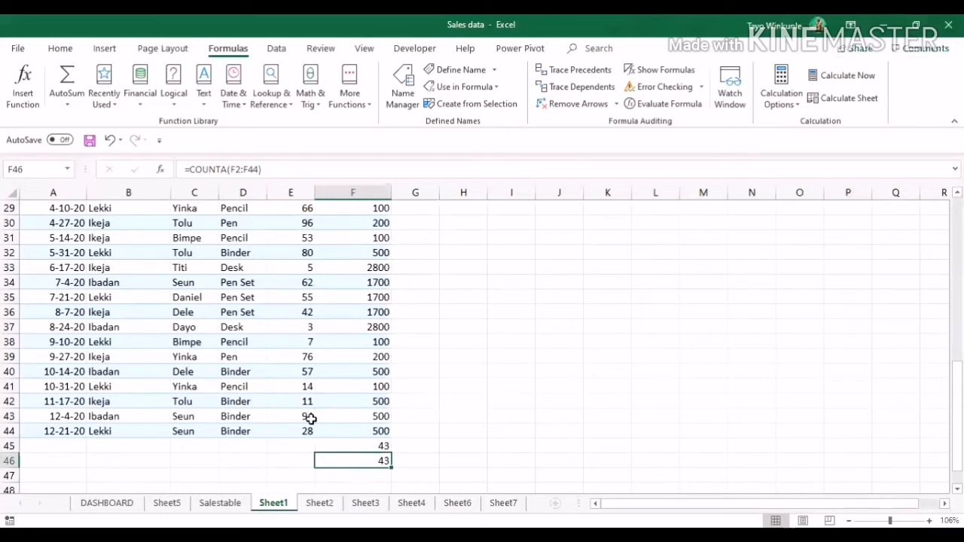
pyautogui.press('Down')
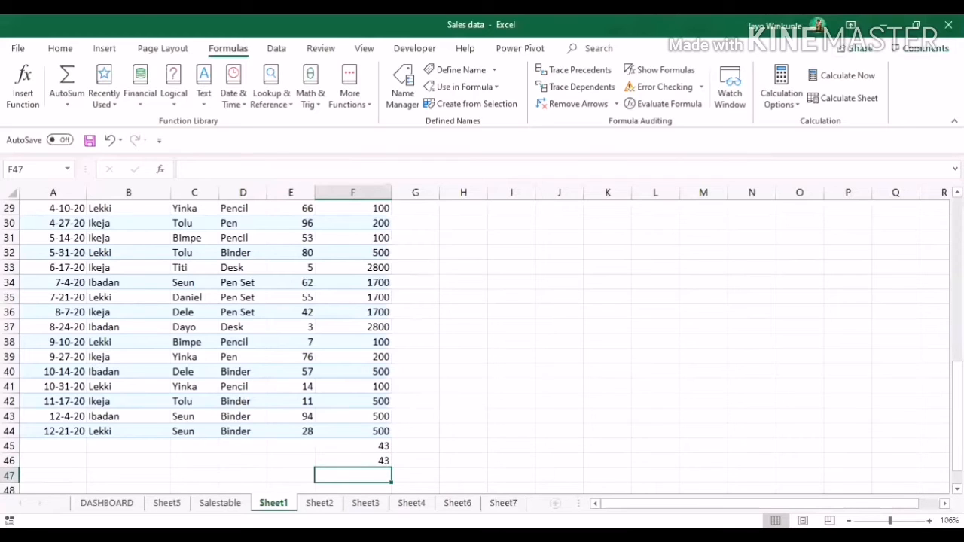
pyautogui.scroll(-1, 482, 346)
pyautogui.write('=')
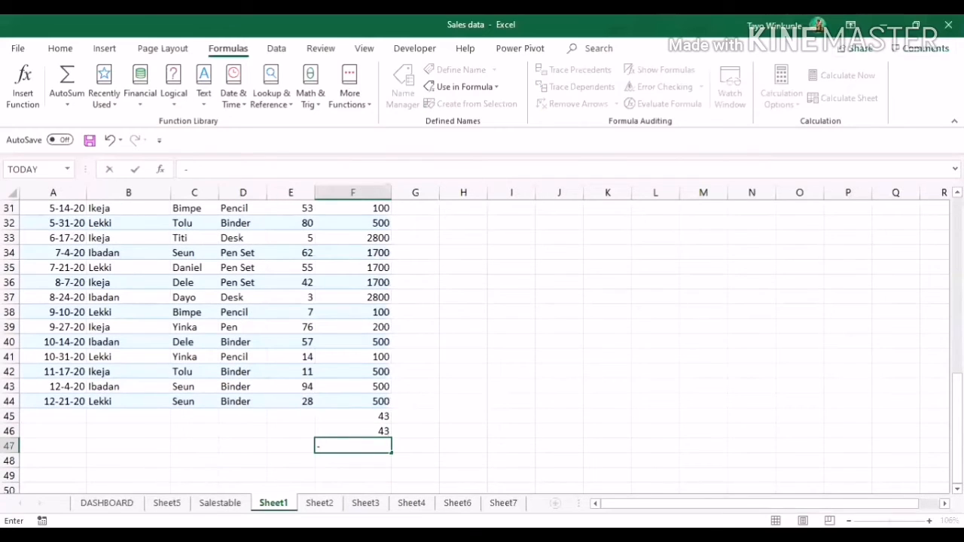
pyautogui.press('BackSpace')
pyautogui.write('=COUNT')
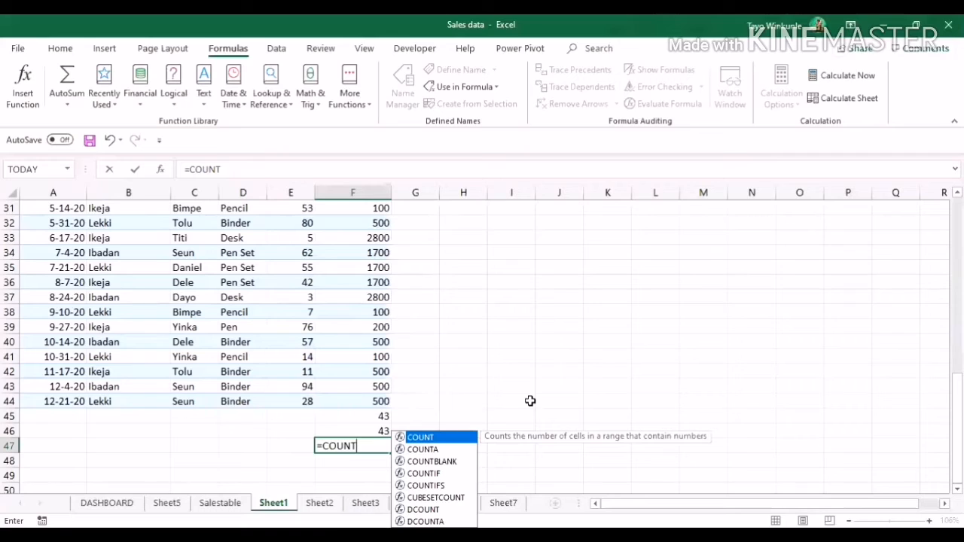
pyautogui.press('Down')
pyautogui.press('F2')
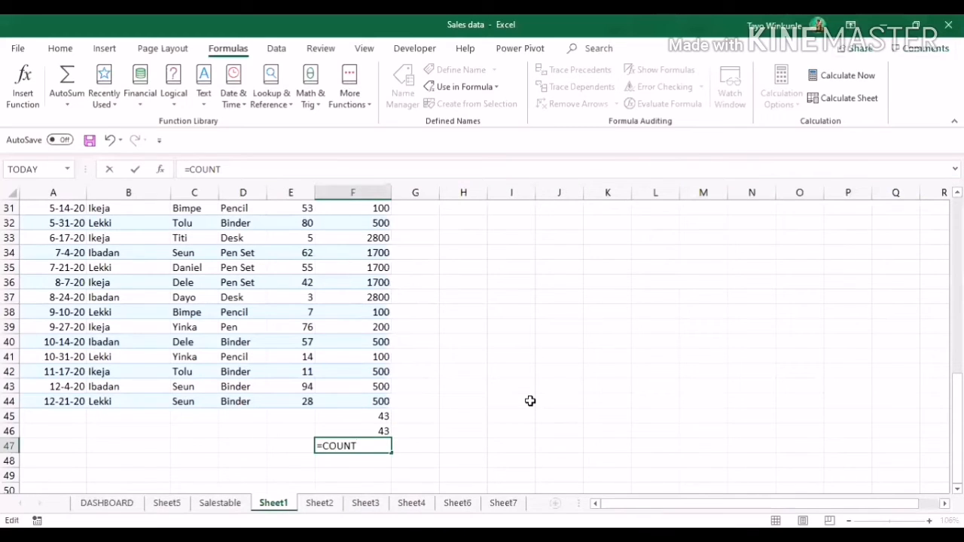
pyautogui.press('BackSpace')
pyautogui.press('BackSpace')
pyautogui.press('BackSpace')
pyautogui.press('BackSpace')
pyautogui.press('BackSpace')
pyautogui.press('BackSpace')
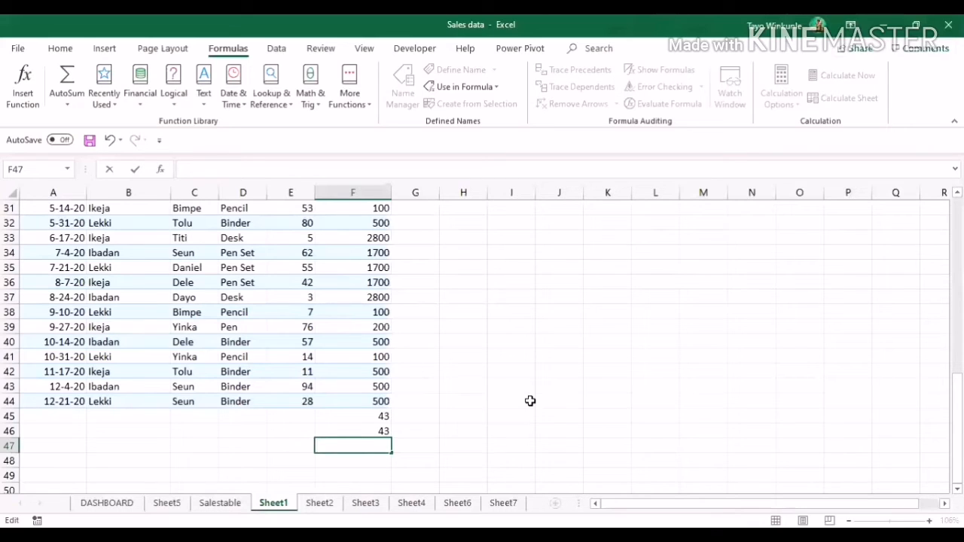
pyautogui.moveTo(379, 238); pyautogui.dragTo(375, 402)
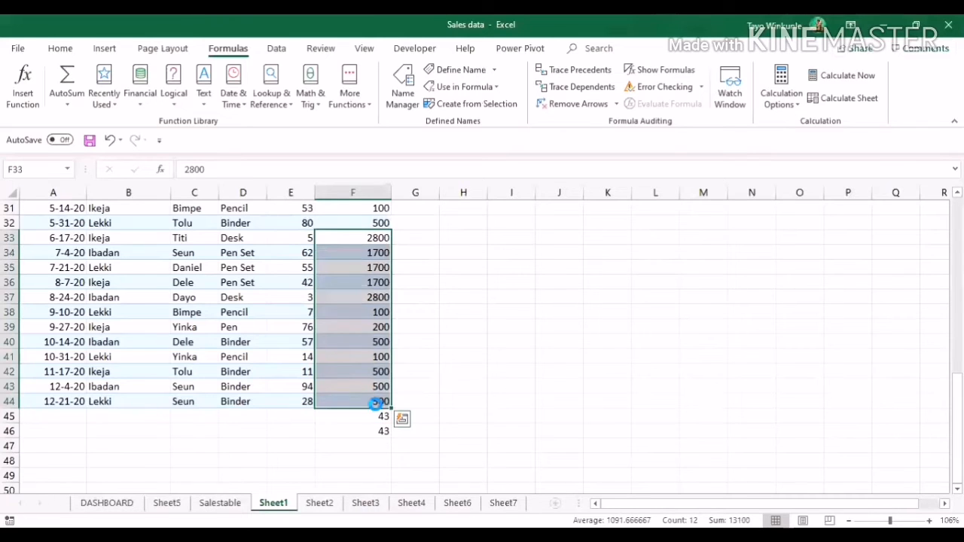
pyautogui.hotkey('ctrl', 'c')
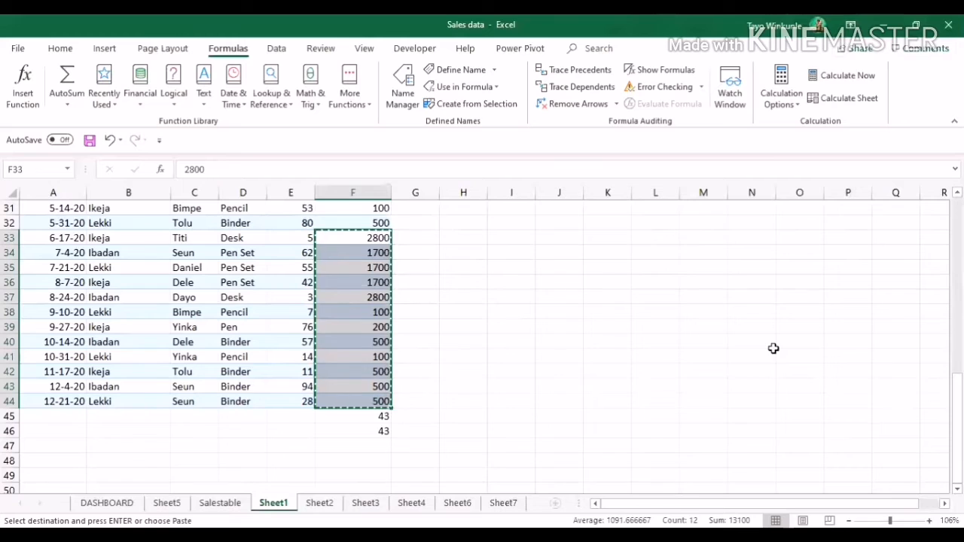
pyautogui.click(710, 370)
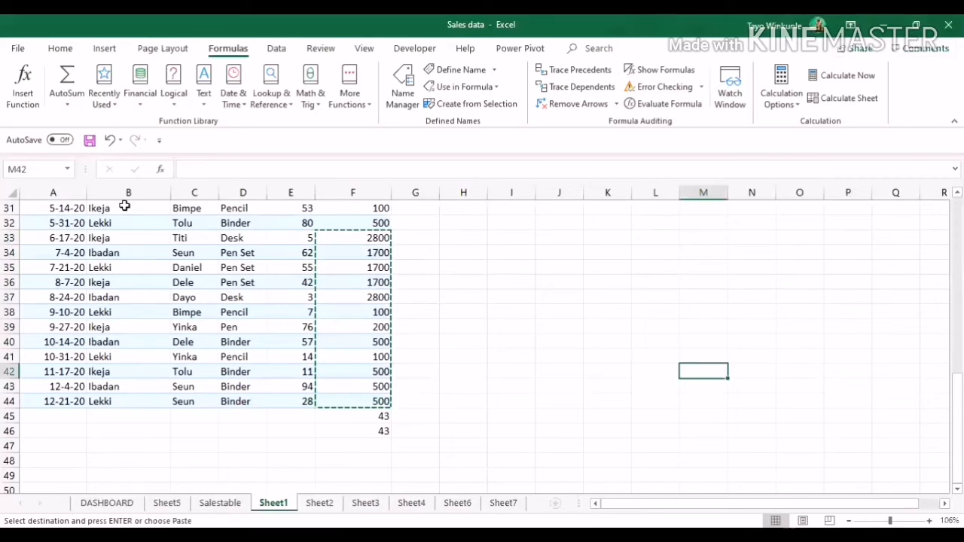
# Apply COUNT to the text entries in column B by entering =COUNT(B2:B44) in cell B45.
pyautogui.moveTo(125, 205); pyautogui.dragTo(121, 284)
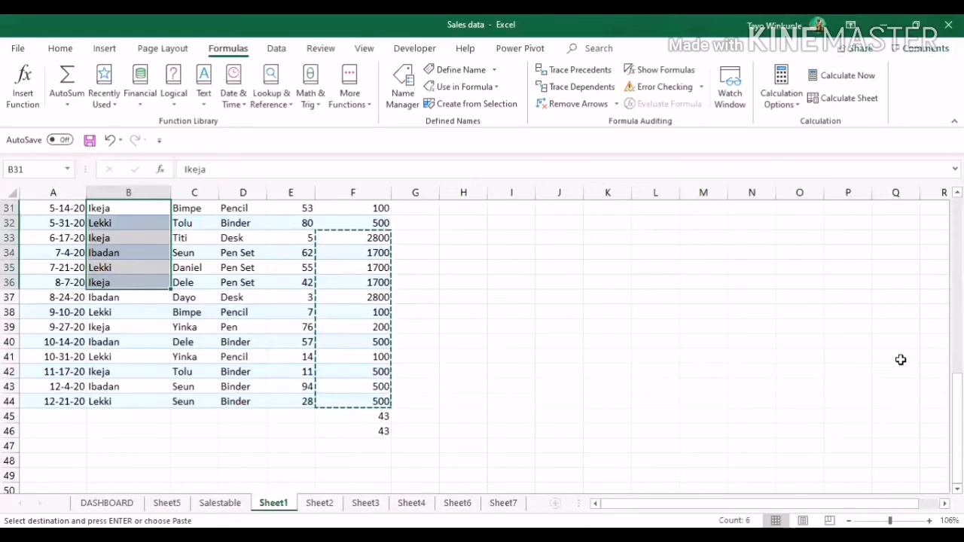
pyautogui.moveTo(957, 410); pyautogui.dragTo(957, 268)
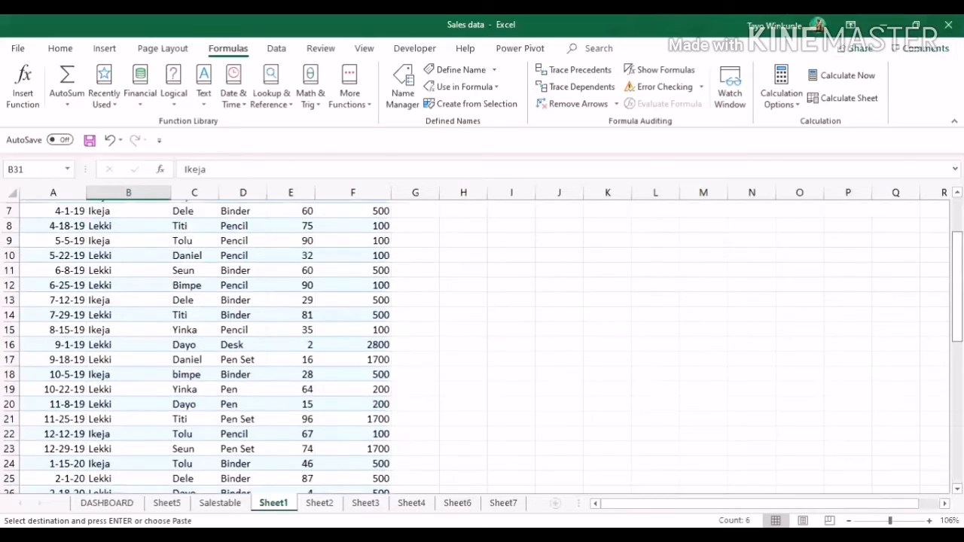
pyautogui.scroll(-7, 686, 451)
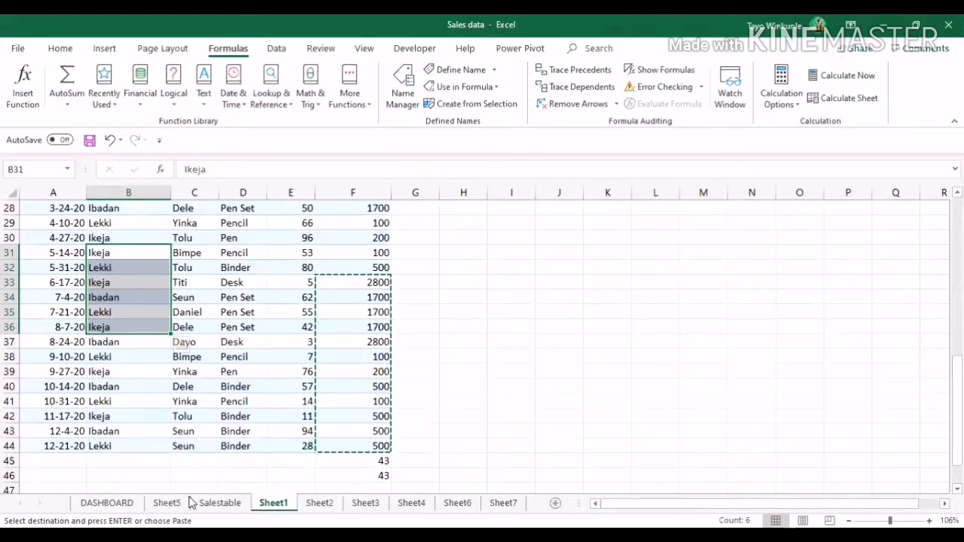
pyautogui.hotkey('ctrl', 'Down')
pyautogui.press('Down')
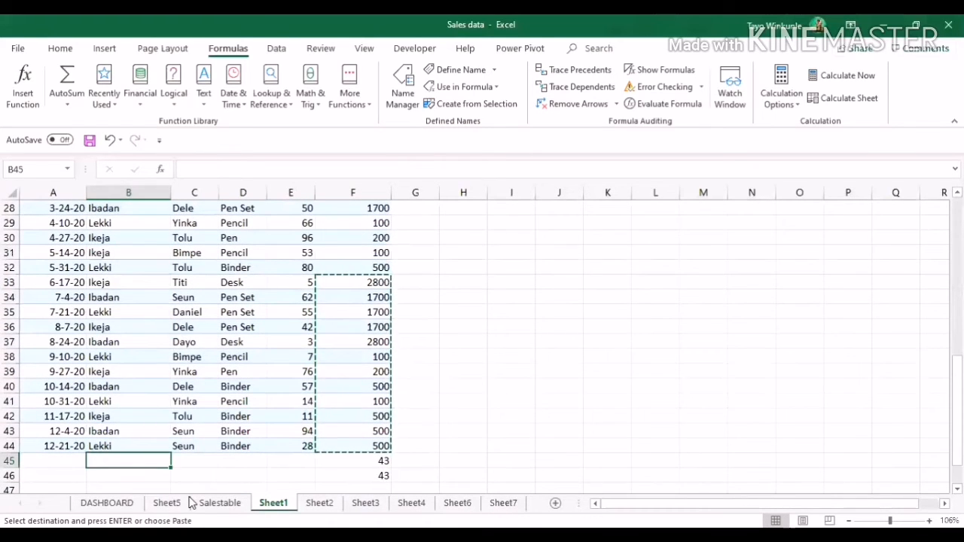
pyautogui.press('F2')
pyautogui.write('=COUNT')
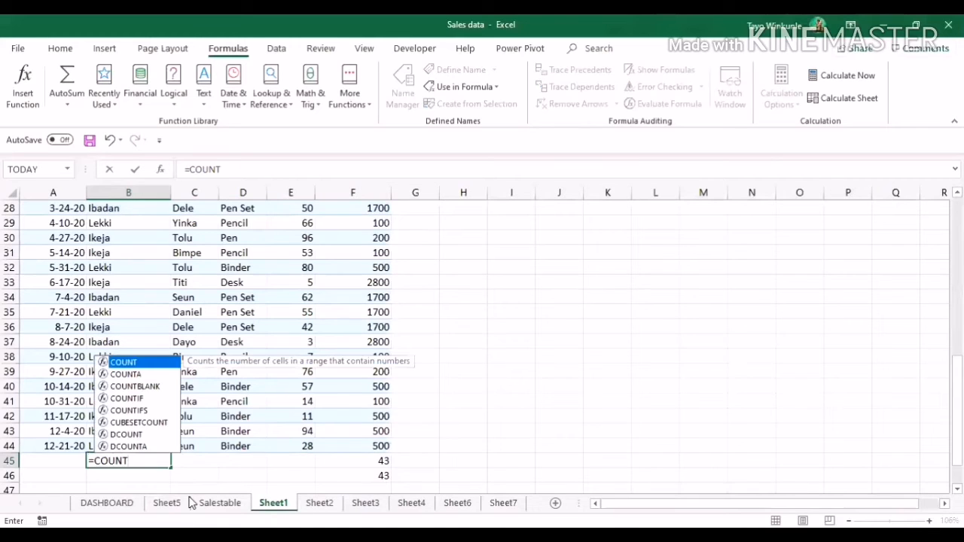
pyautogui.write('(')
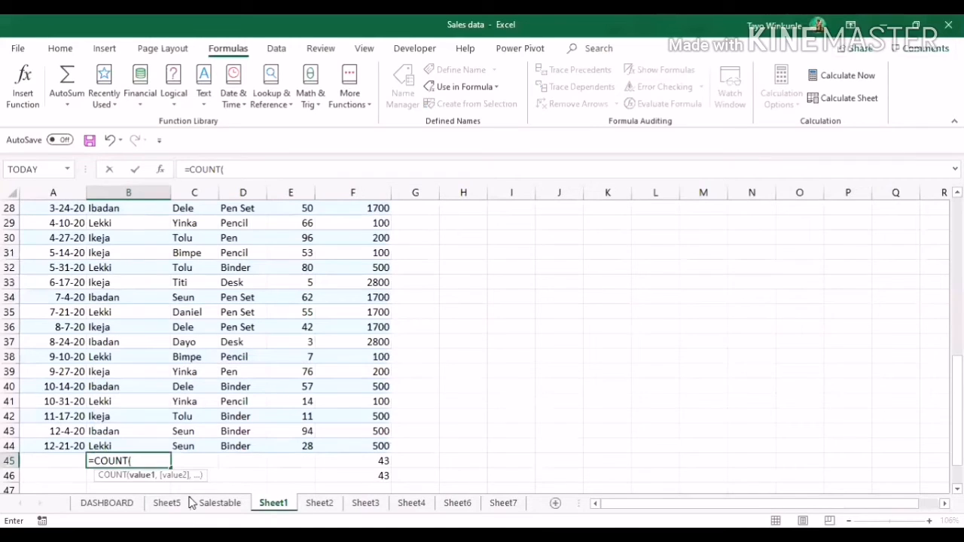
pyautogui.write('B2:B44')
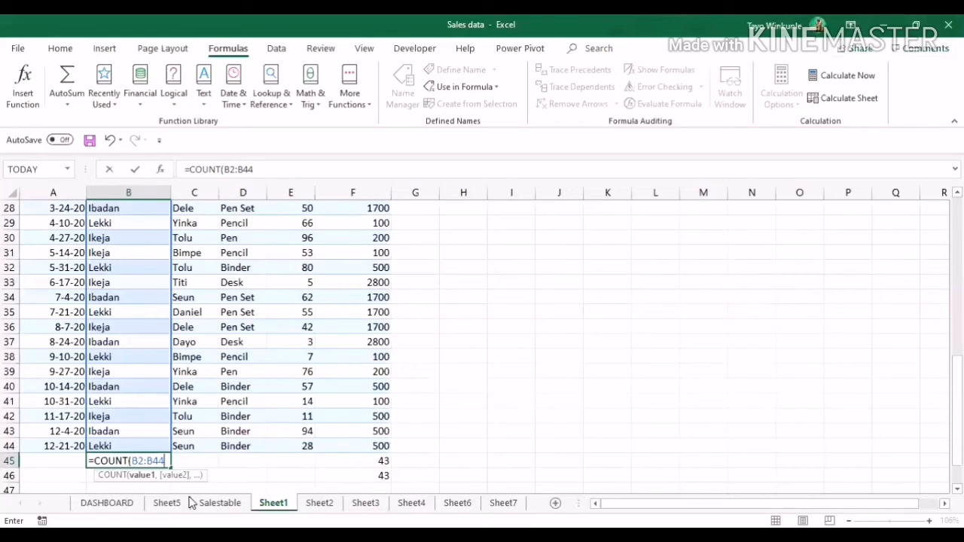
pyautogui.write(')')
pyautogui.press('Return')
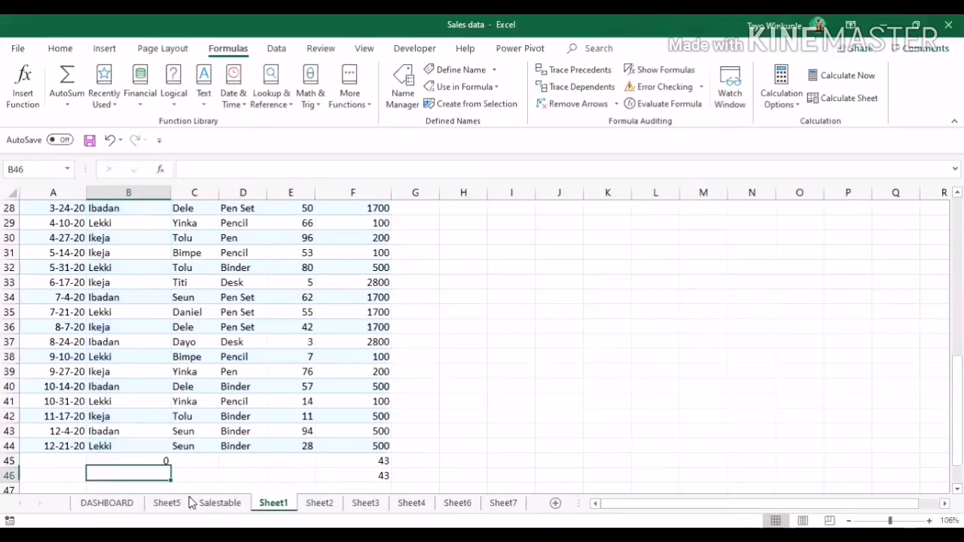
pyautogui.press('Up')
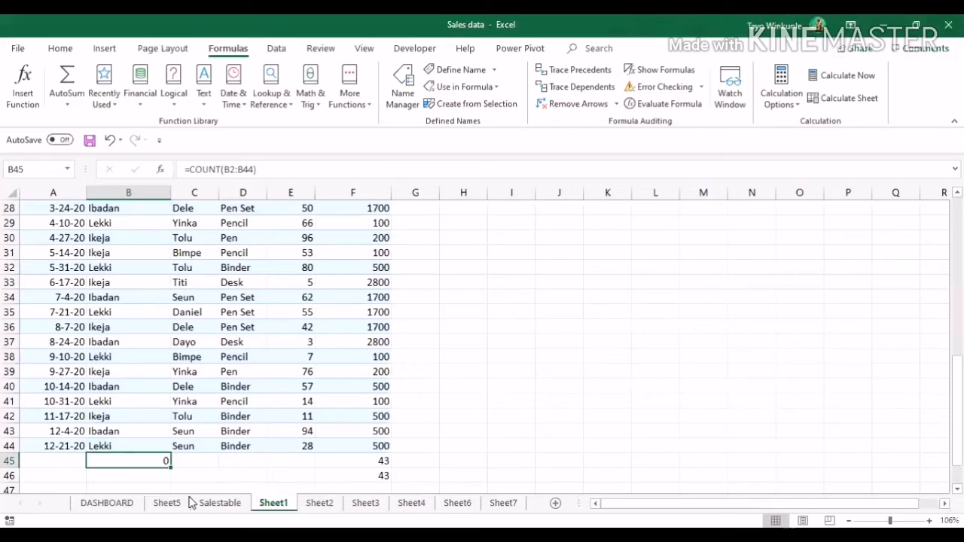
# Count the non-empty cells in column B by entering =COUNTA(B2:B44) in cell B46.
pyautogui.press('Down')
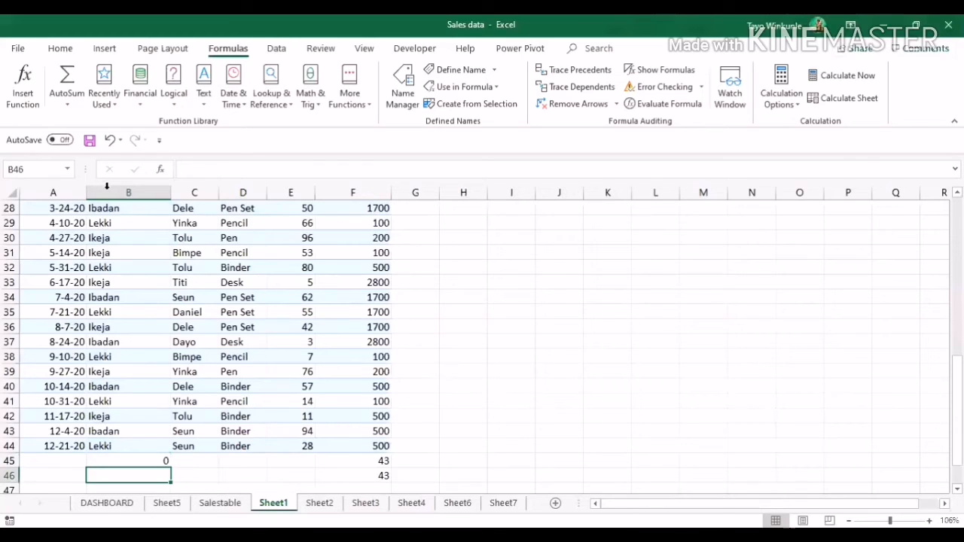
pyautogui.write('=')
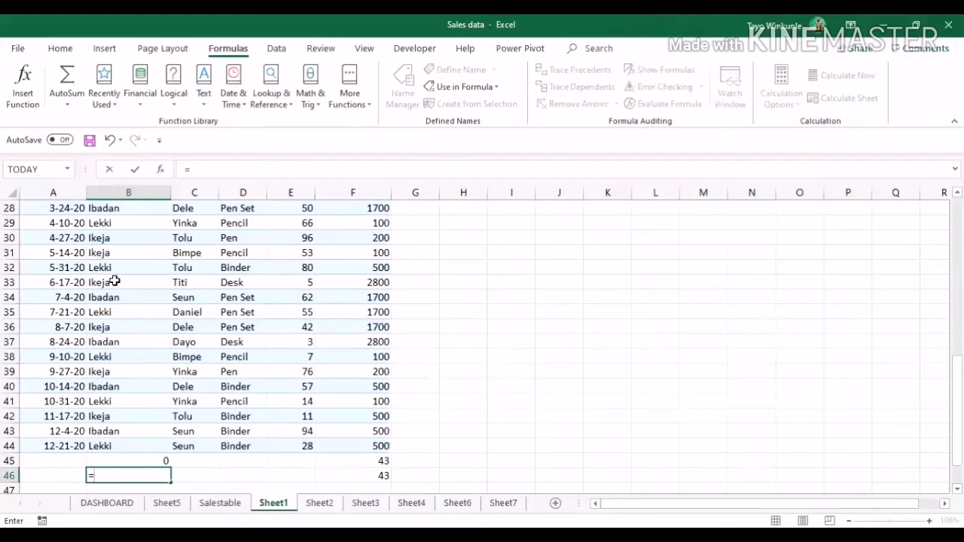
pyautogui.write('COUNTA')
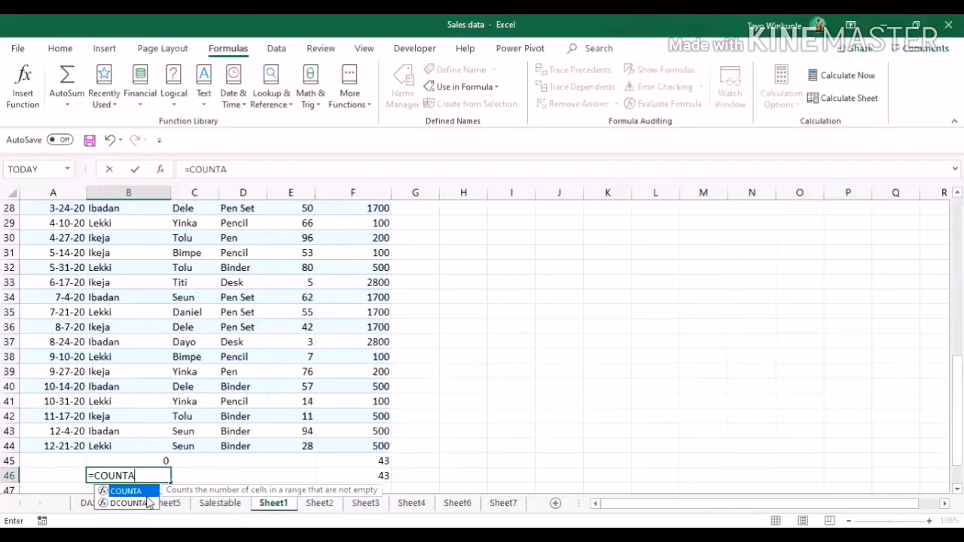
pyautogui.write('(')
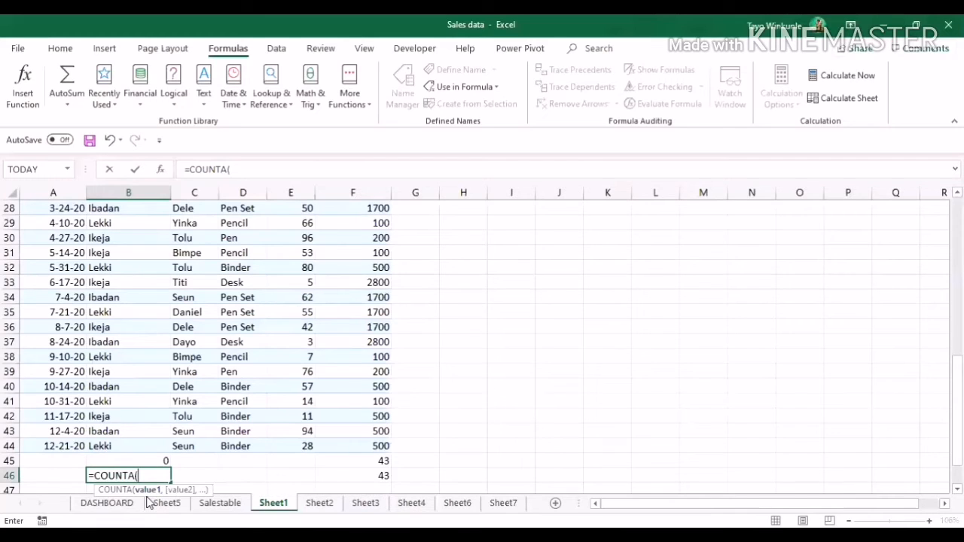
pyautogui.write('B2:B44)')
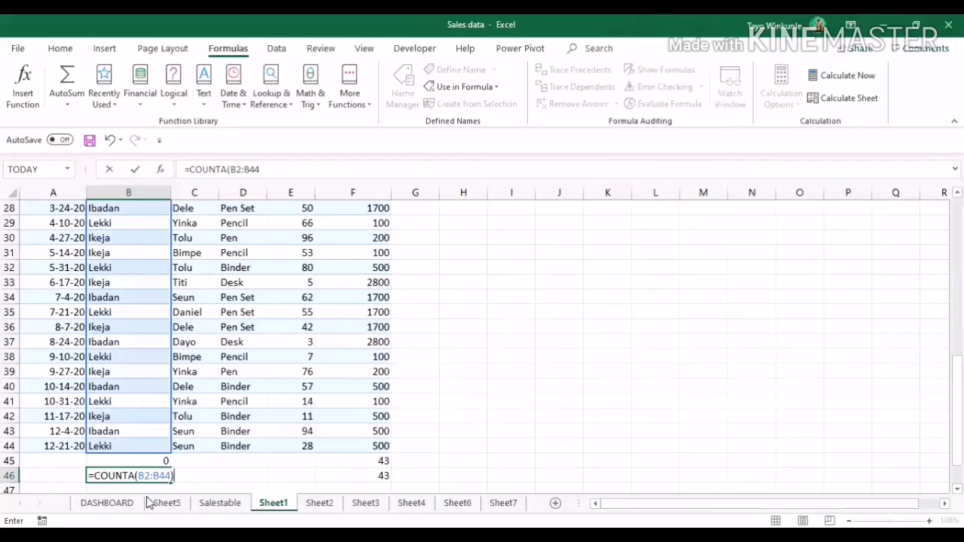
pyautogui.press('Return')
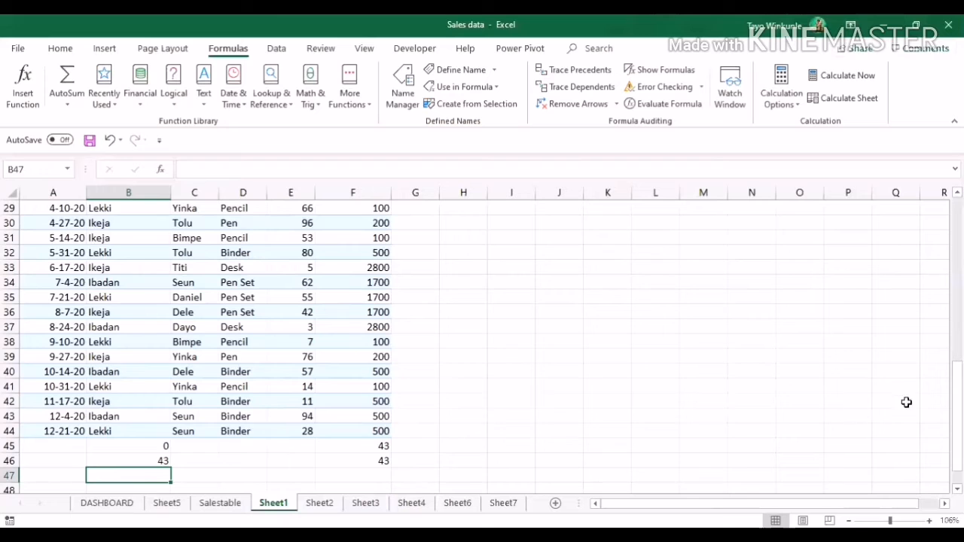
# Start a formula in cell F47 and set the Insert Function category to All.
pyautogui.scroll(8, 906, 400)
pyautogui.scroll(2, 482, 346)
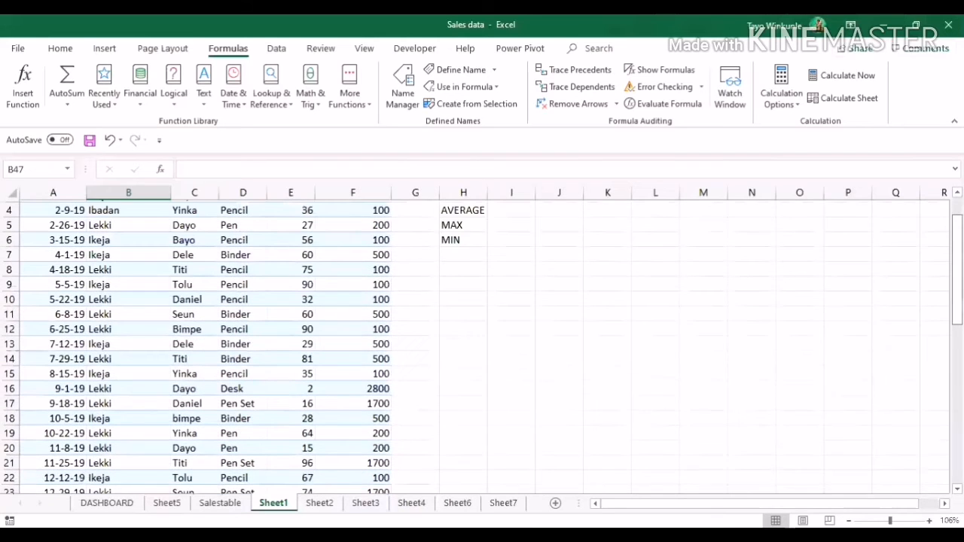
pyautogui.scroll(-2, 482, 347)
pyautogui.scroll(-8, 482, 347)
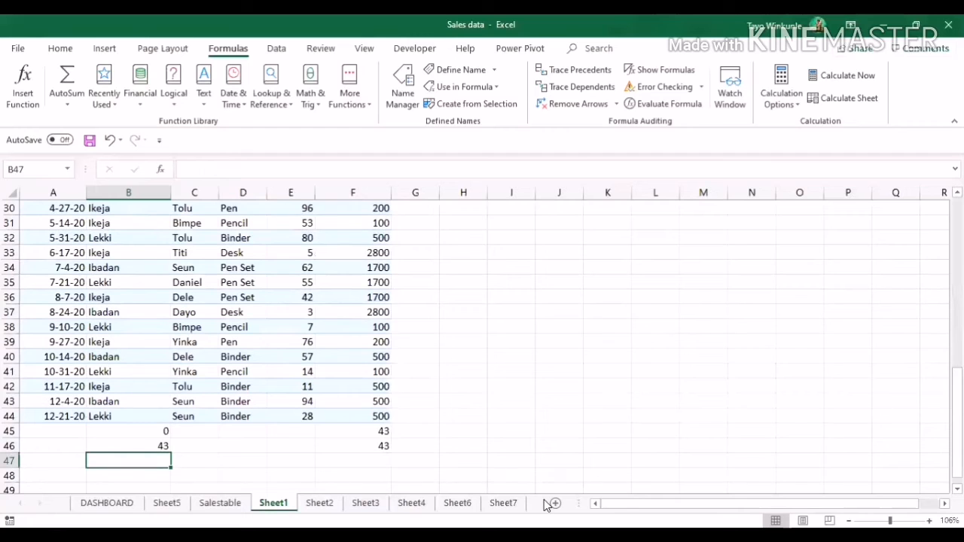
pyautogui.press('Right')
pyautogui.press('Right')
pyautogui.press('Right')
pyautogui.press('Right')
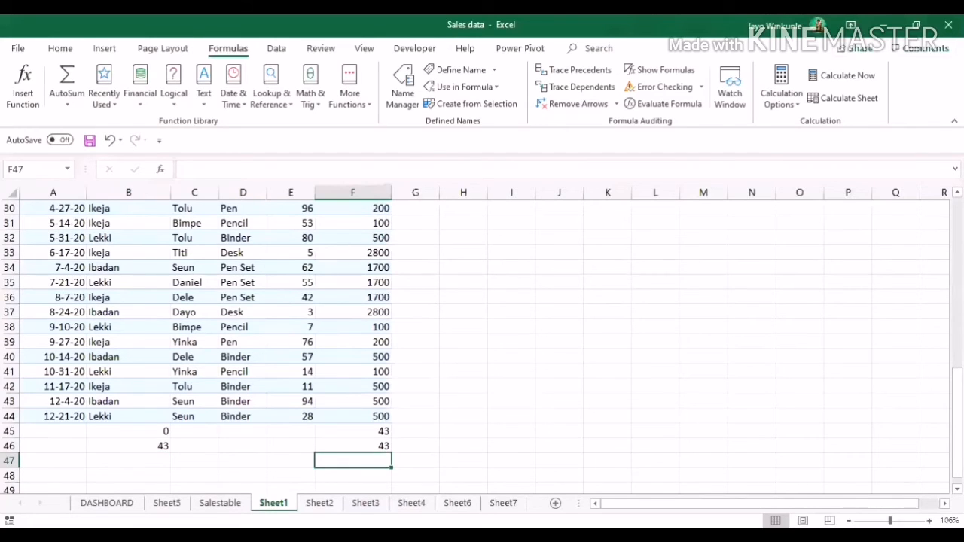
pyautogui.scroll(10, 482, 347)
pyautogui.scroll(-6, 482, 346)
pyautogui.scroll(-3, 482, 346)
pyautogui.write('=')
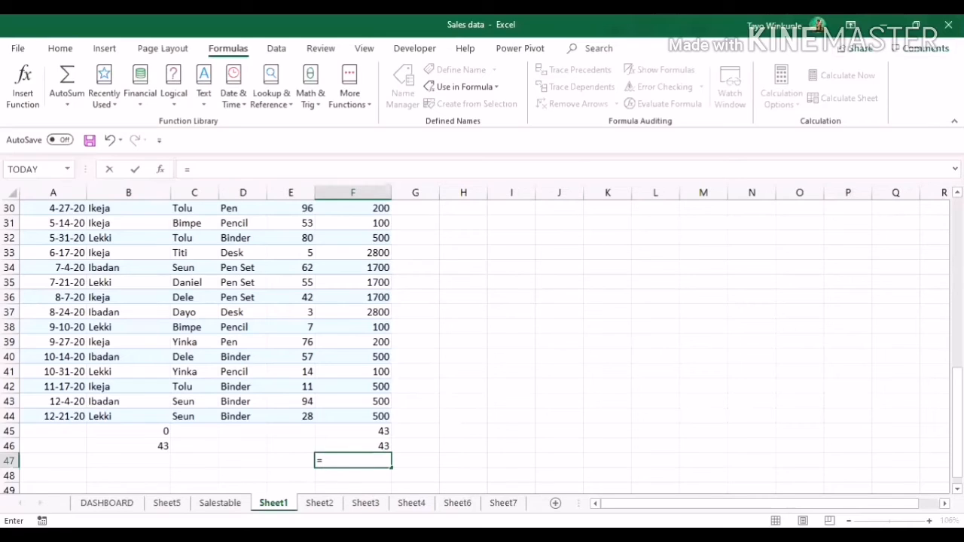
pyautogui.click(18, 83)
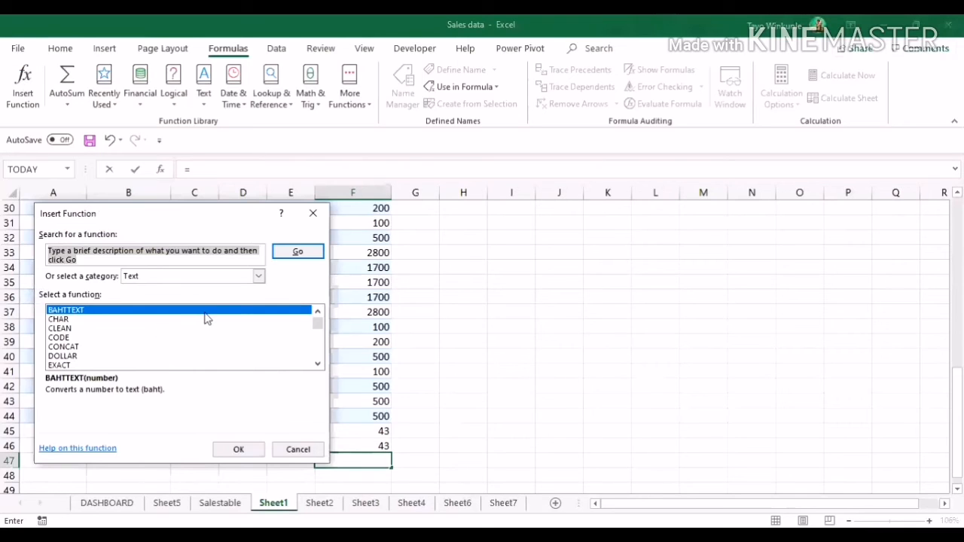
pyautogui.click(258, 276)
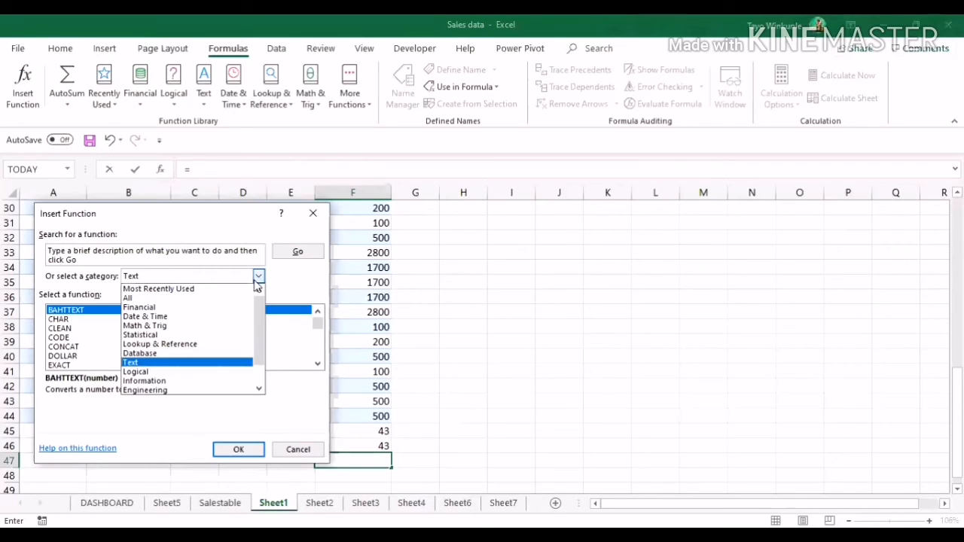
pyautogui.click(223, 299)
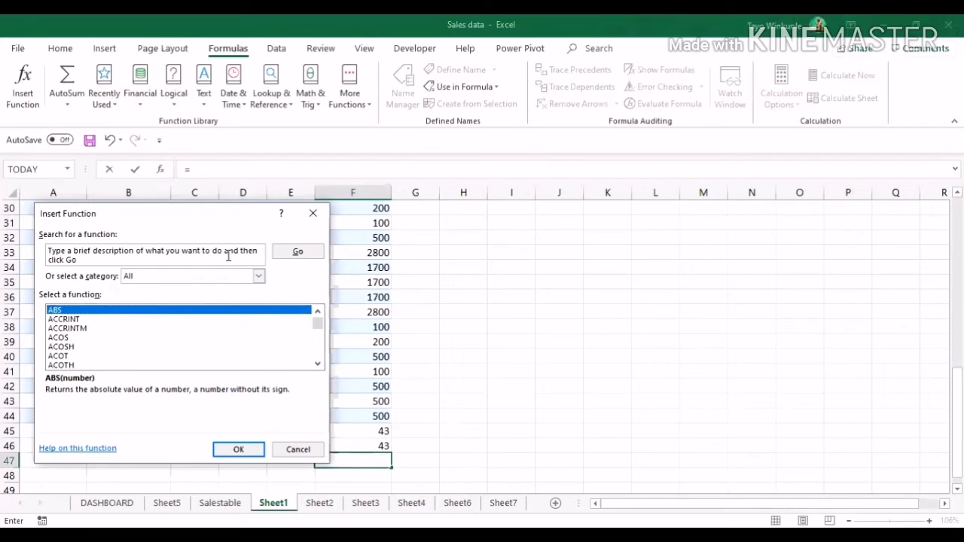
# Search the function list for AVERAGE and choose the AVERAGE function for cell F47.
pyautogui.click(317, 364)
pyautogui.click(317, 364)
pyautogui.click(317, 363)
pyautogui.click(317, 363)
pyautogui.click(317, 364)
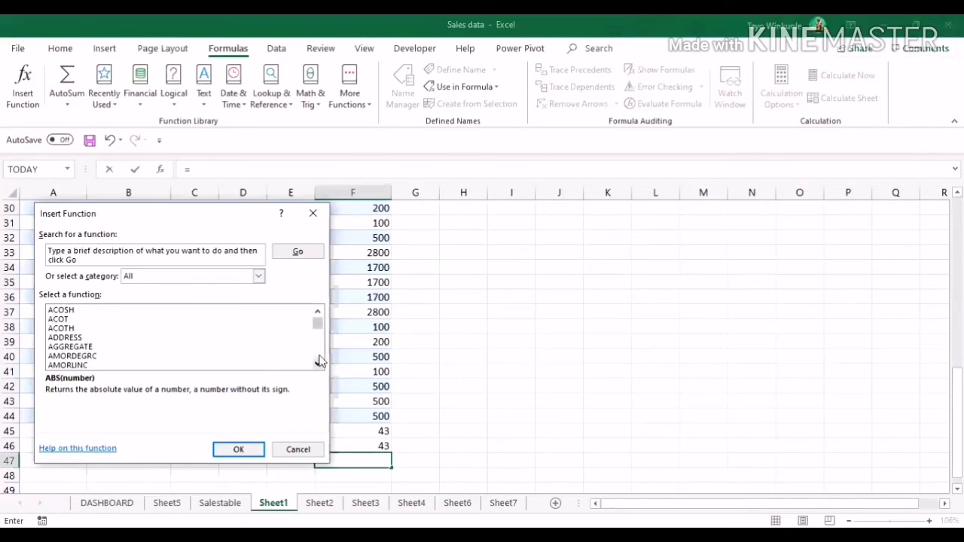
pyautogui.click(232, 260)
pyautogui.click(229, 258)
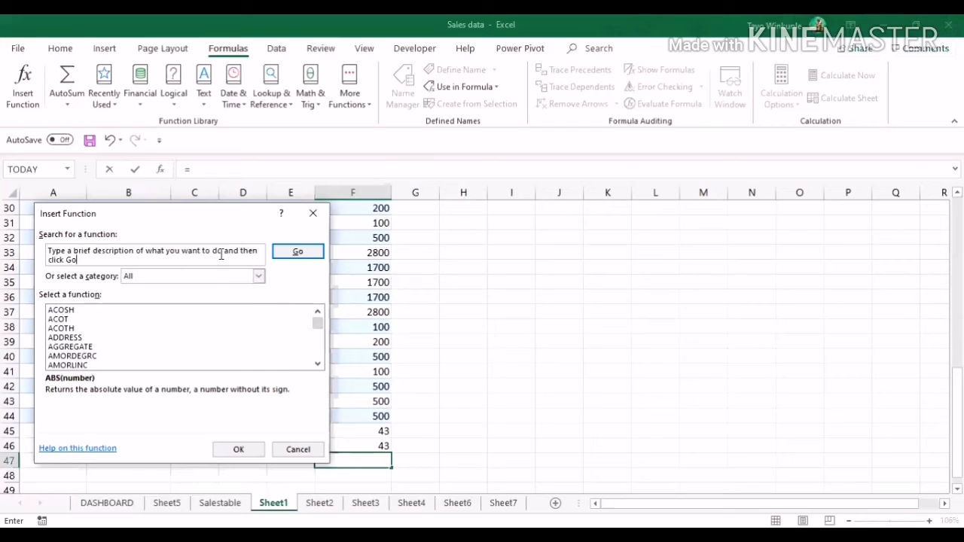
pyautogui.click(219, 258)
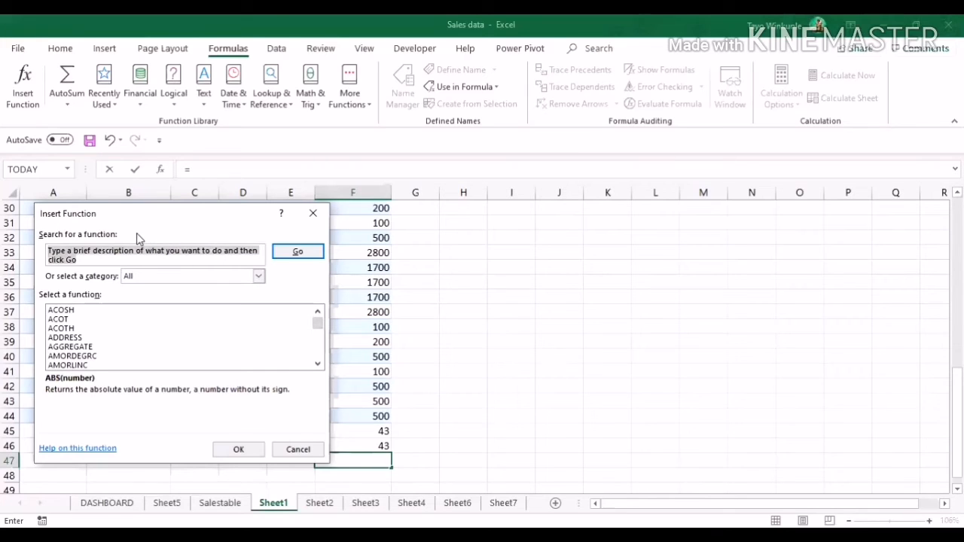
pyautogui.write('AVW')
pyautogui.press('BackSpace')
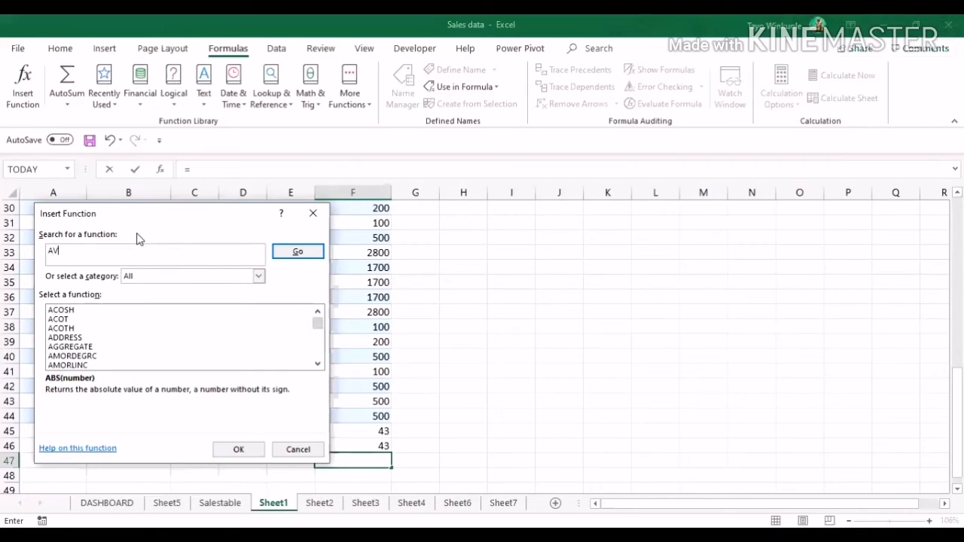
pyautogui.write('ERAGE')
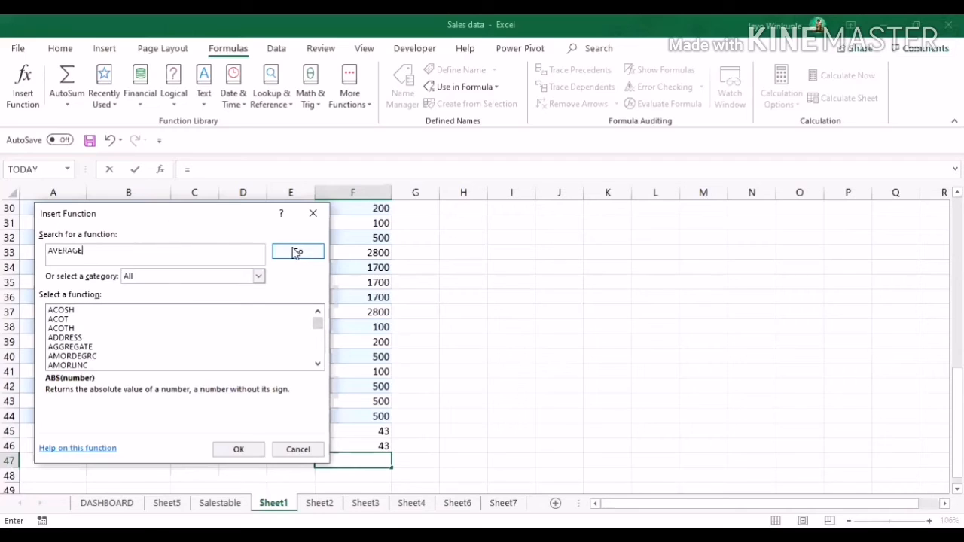
pyautogui.click(294, 250)
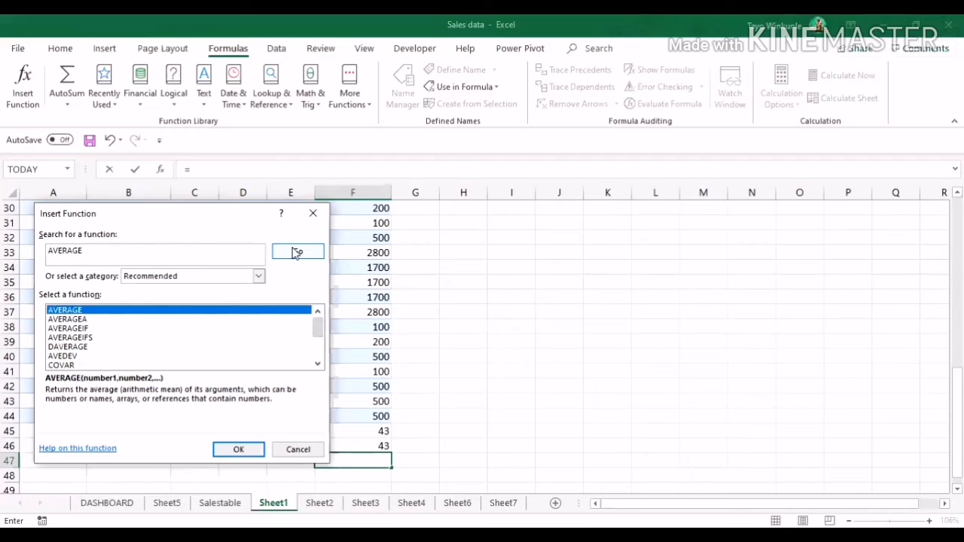
pyautogui.doubleClick(194, 313)
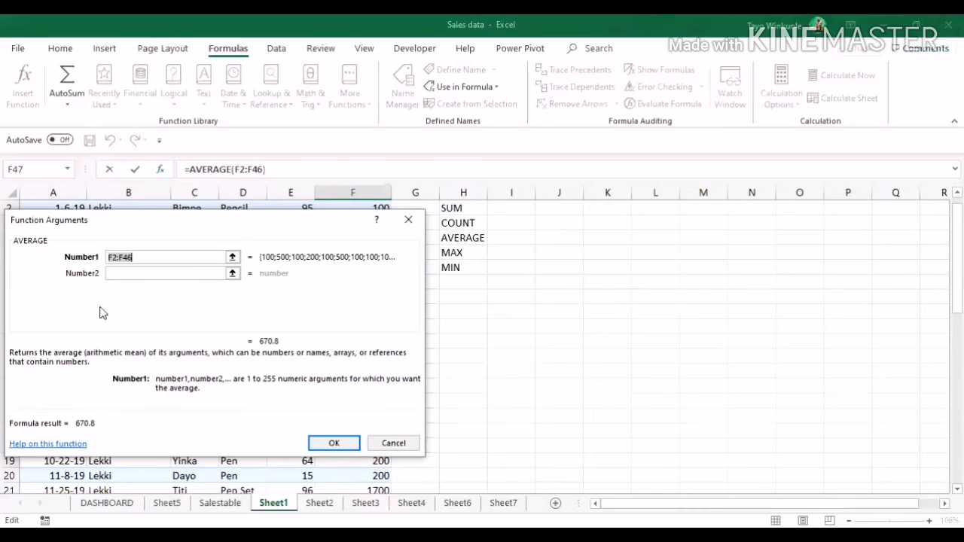
# Set the AVERAGE function's Number1 range to F2:F44 and insert the formula in cell F47.
pyautogui.click(114, 257)
pyautogui.click(136, 257)
pyautogui.press('BackSpace')
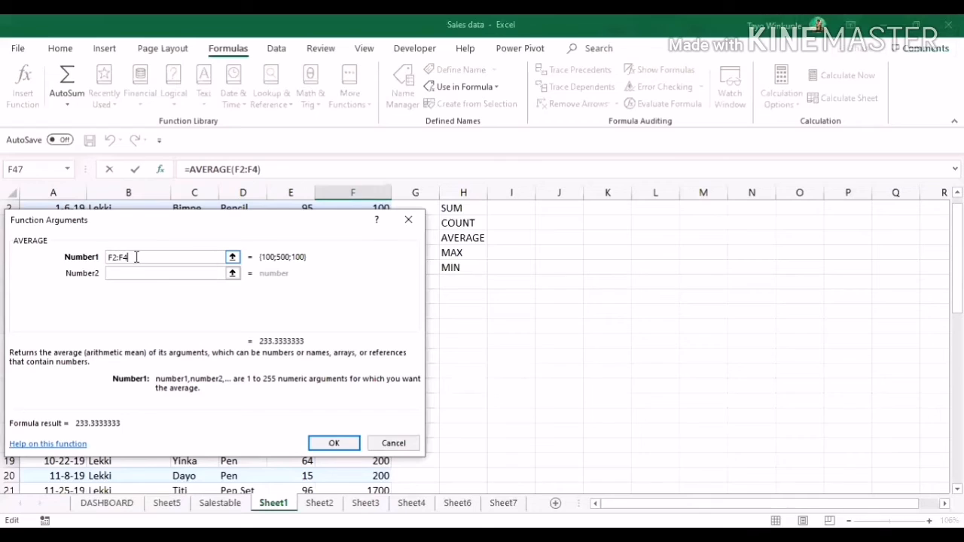
pyautogui.write('4')
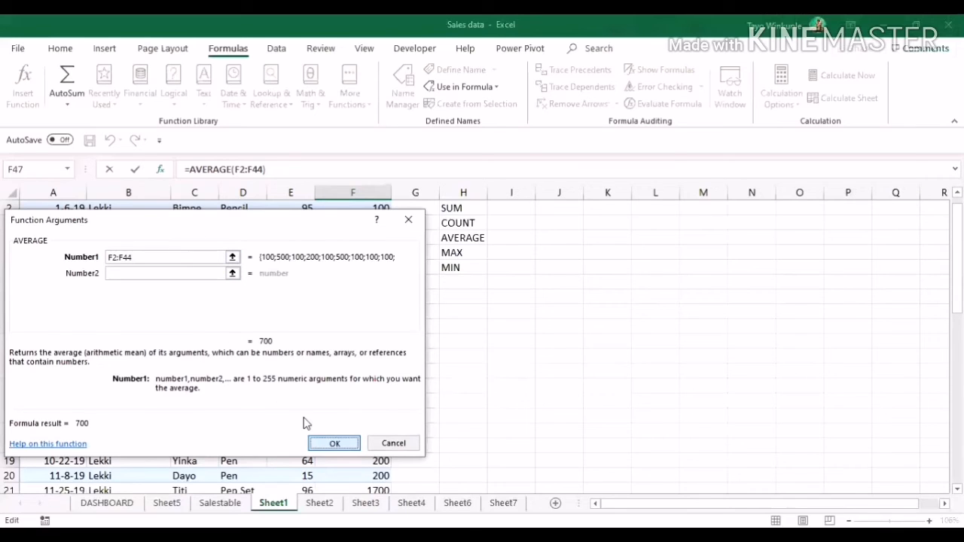
pyautogui.press('Return')
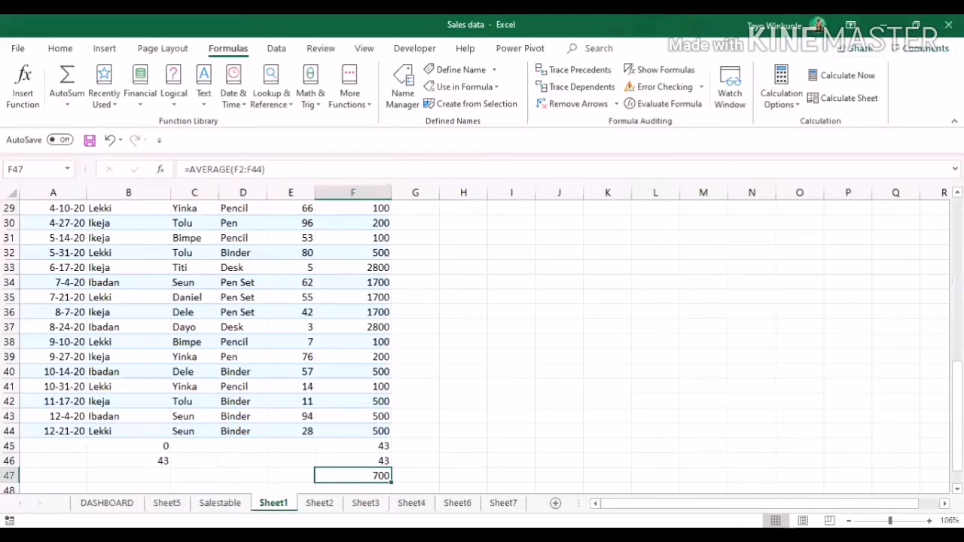
# Choose the AVERAGE function for cell F48 through Insert Function.
pyautogui.scroll(-3, 896, 434)
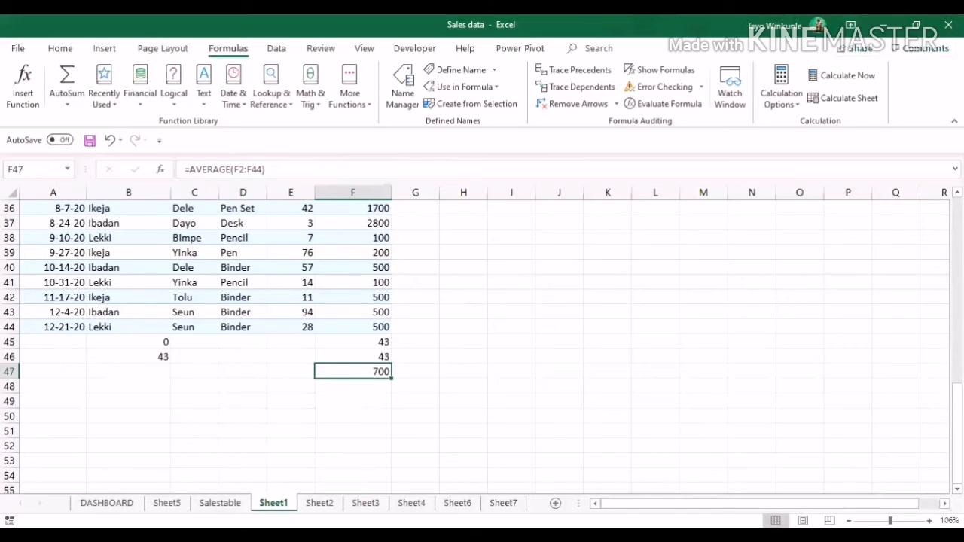
pyautogui.moveTo(957, 427)
pyautogui.mouseDown()
pyautogui.moveTo(958, 243)
pyautogui.moveTo(957, 427)
pyautogui.mouseUp()
pyautogui.click(354, 386)
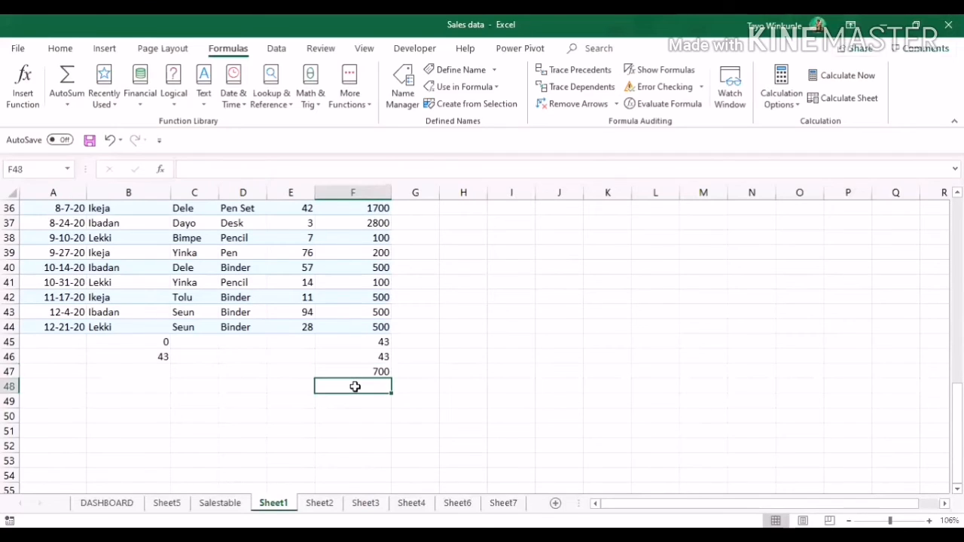
pyautogui.write('=')
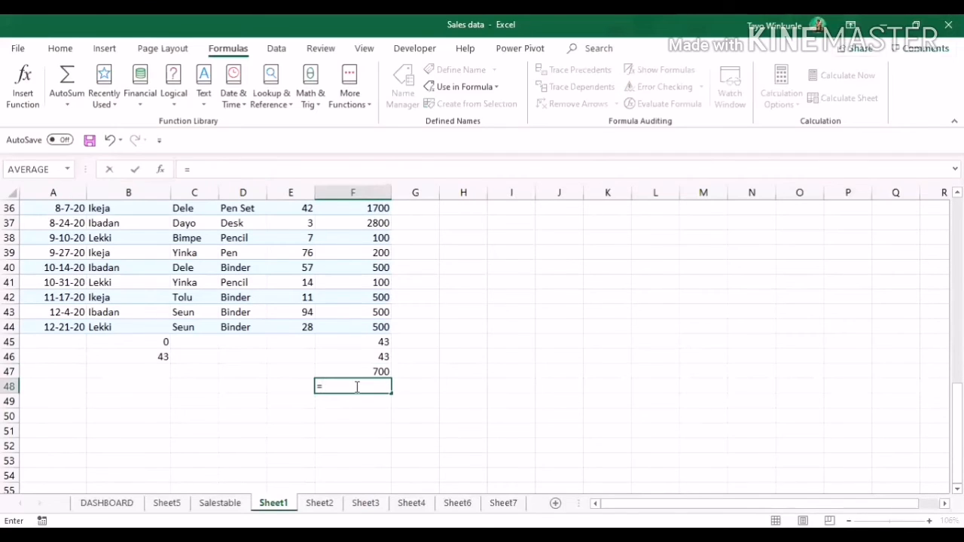
pyautogui.press('BackSpace')
pyautogui.click(24, 79)
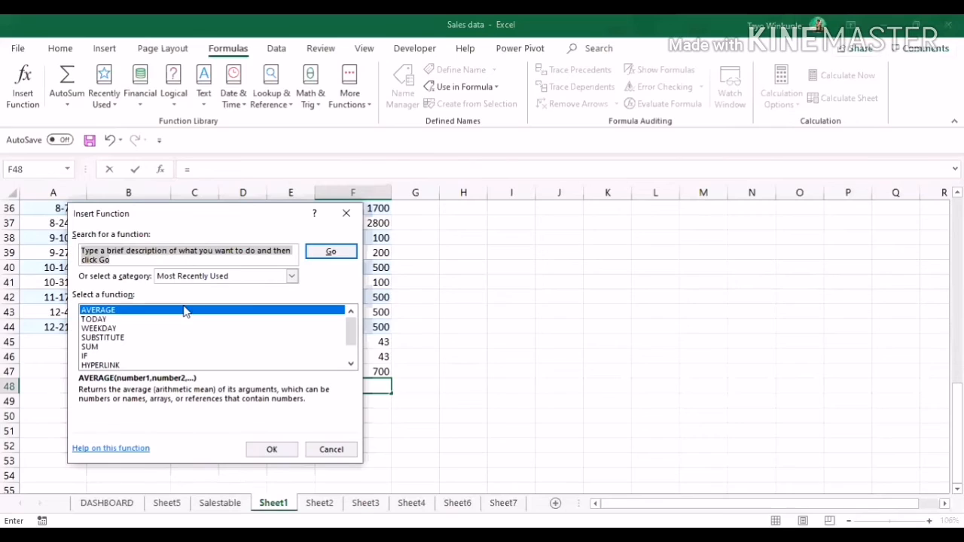
pyautogui.press('Return')
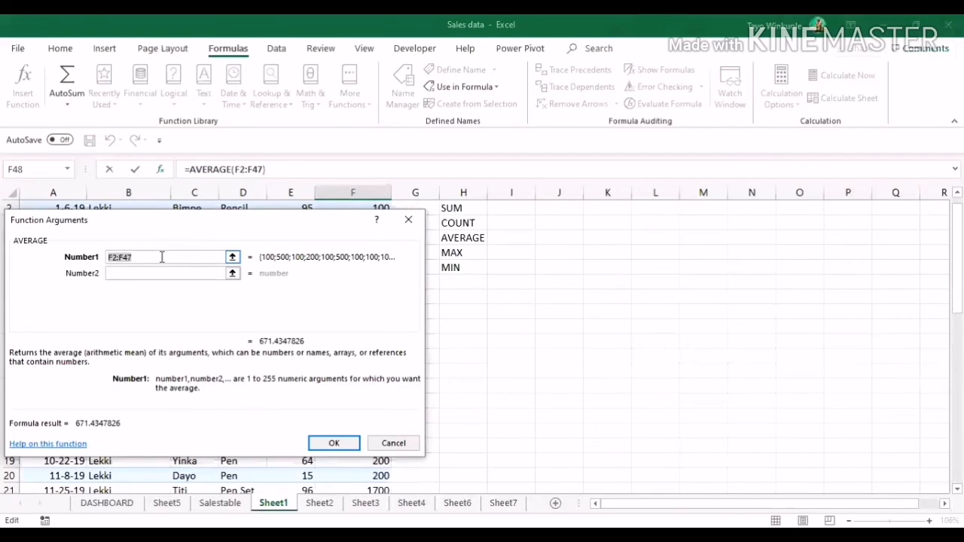
# Set the AVERAGE function's Number1 range to F2:F44 by selecting the Unit Cost values, and insert the formula in cell F48.
pyautogui.click(233, 258)
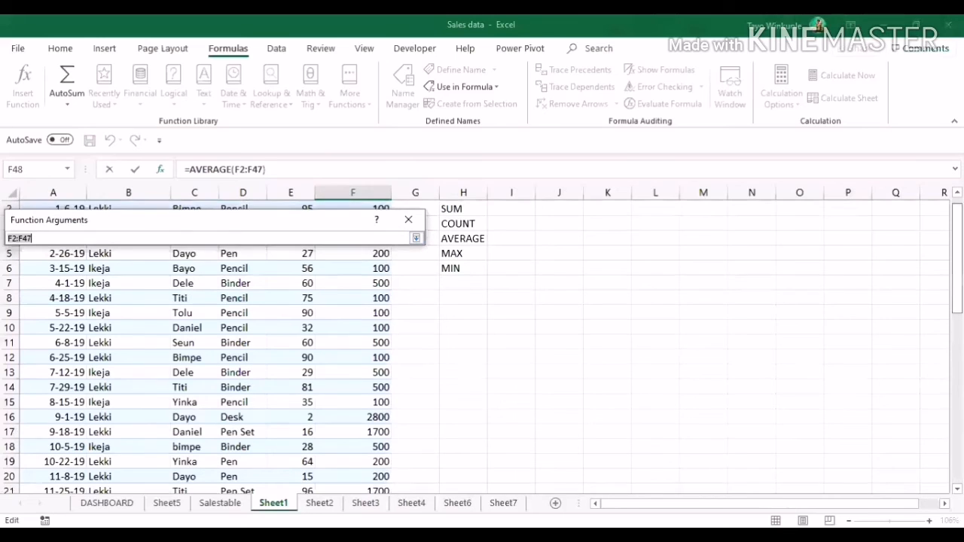
pyautogui.scroll(1, 904, 214)
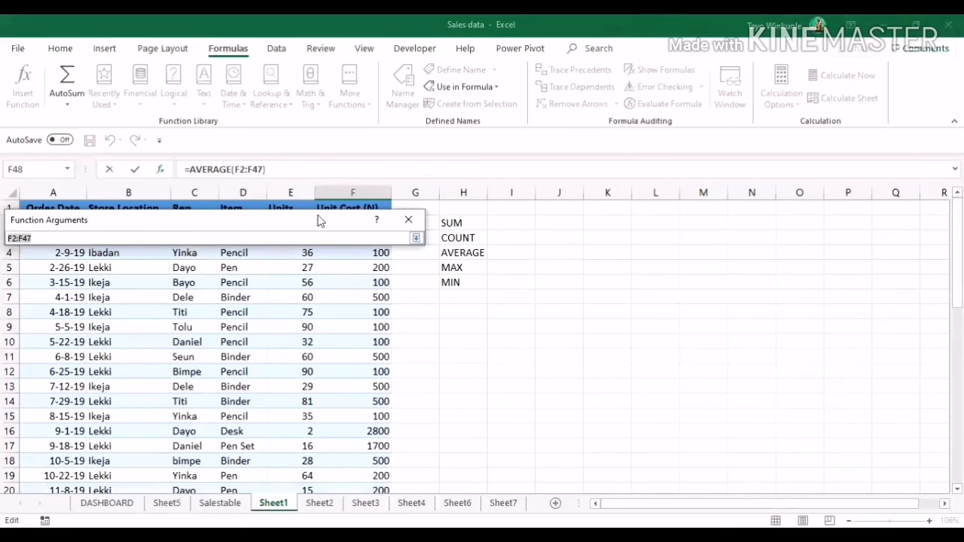
pyautogui.moveTo(316, 221); pyautogui.dragTo(666, 277)
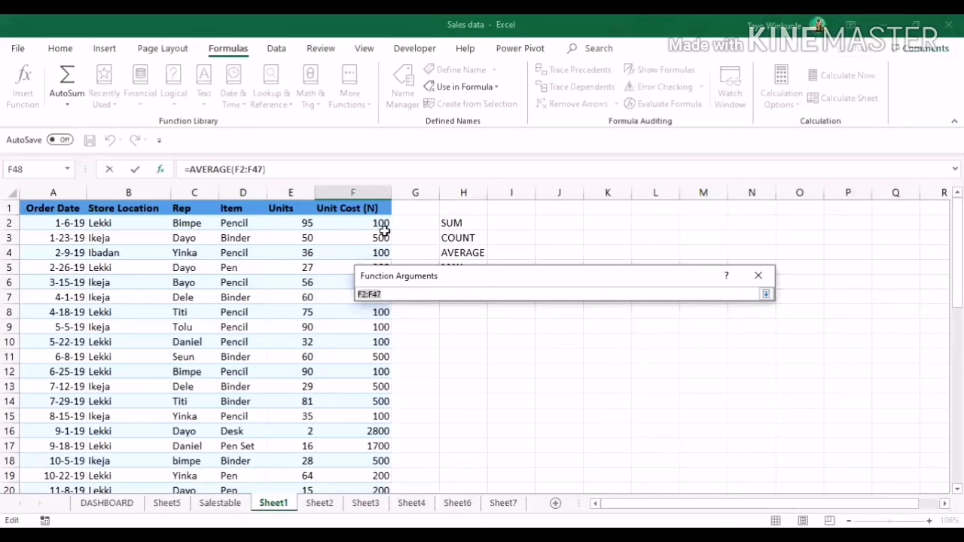
pyautogui.moveTo(383, 223); pyautogui.dragTo(372, 416)
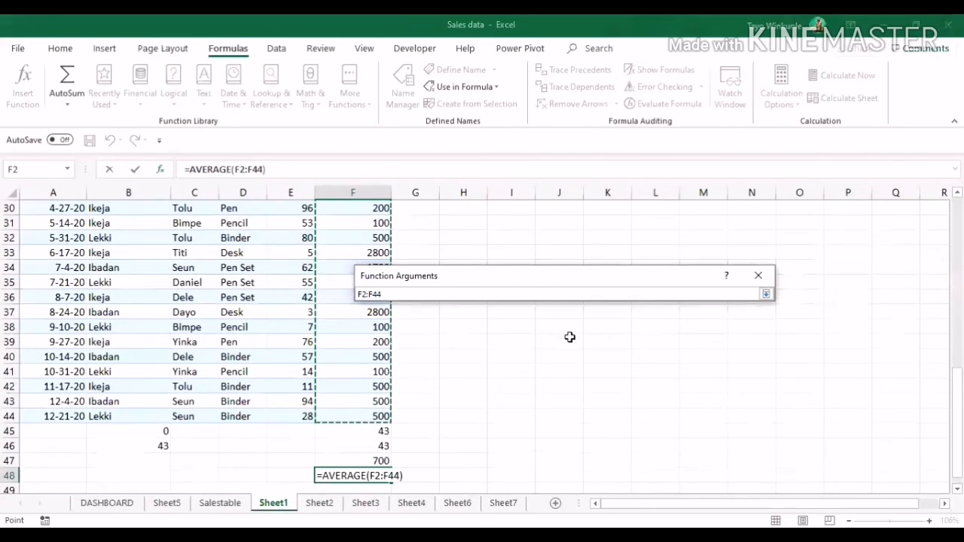
pyautogui.click(766, 294)
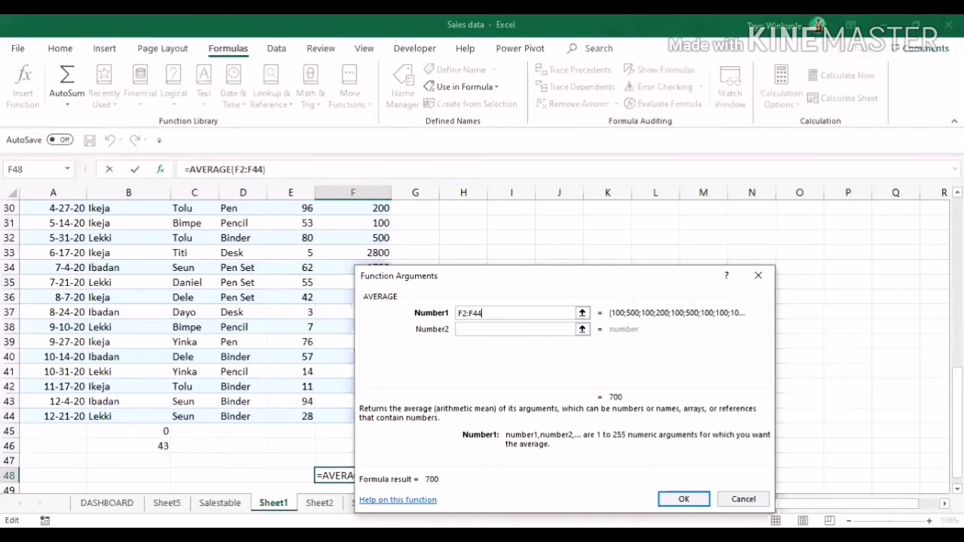
pyautogui.click(683, 498)
pyautogui.click(697, 415)
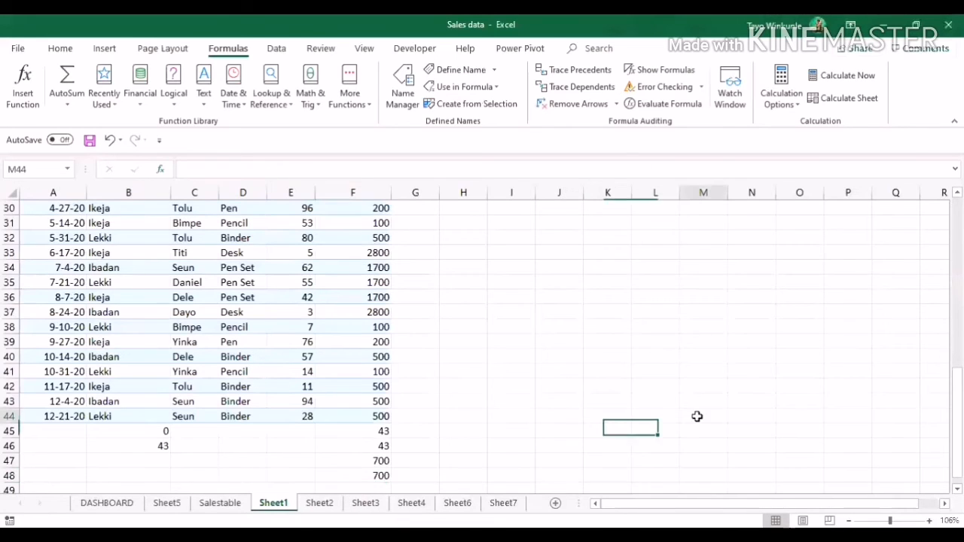
# Find the highest unit cost by entering =MAX(F2:F44) in cell H45, and check it against row 37.
pyautogui.scroll(-1, 719, 475)
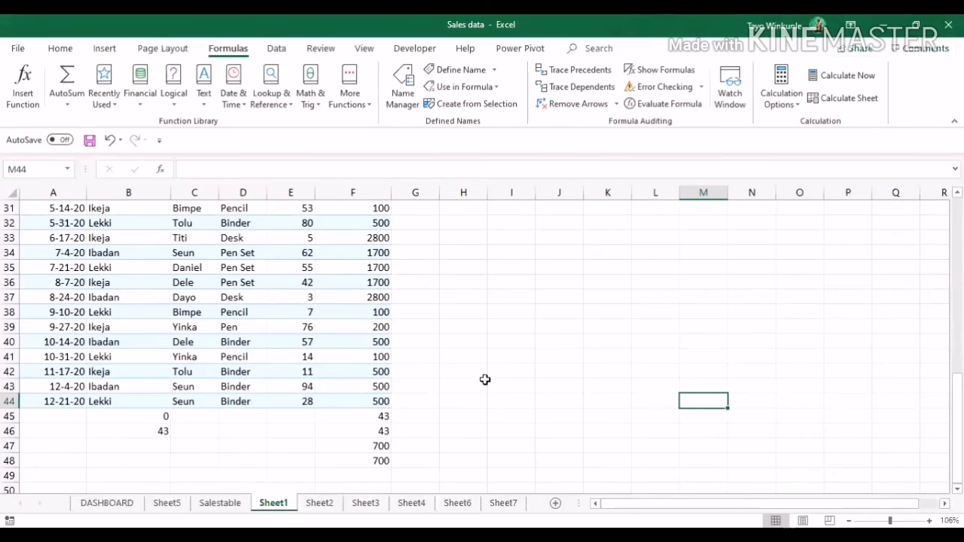
pyautogui.click(470, 415)
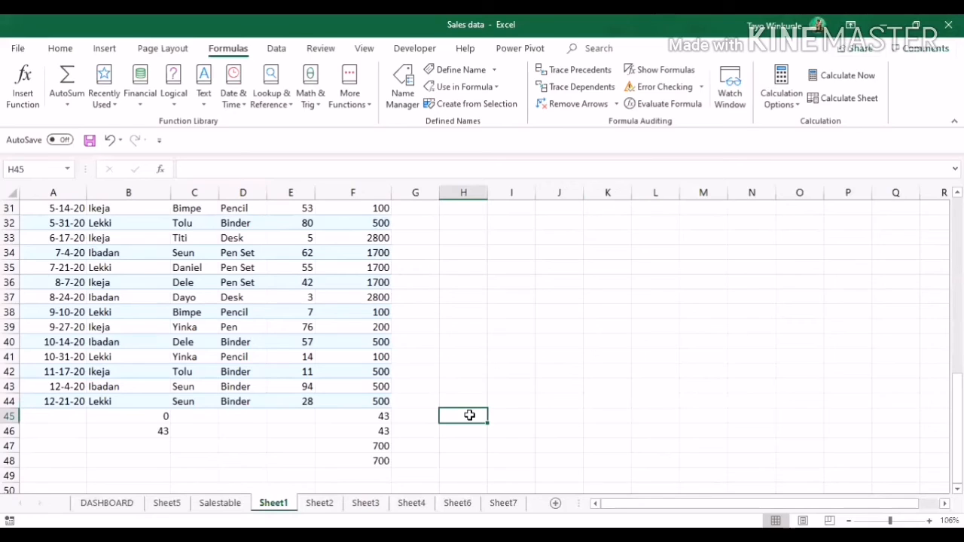
pyautogui.write('=')
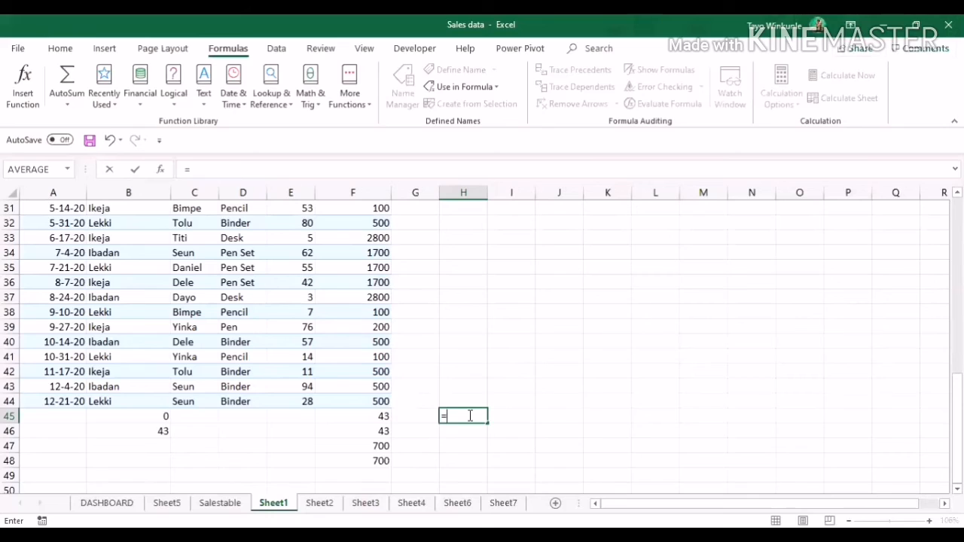
pyautogui.write('MAXC')
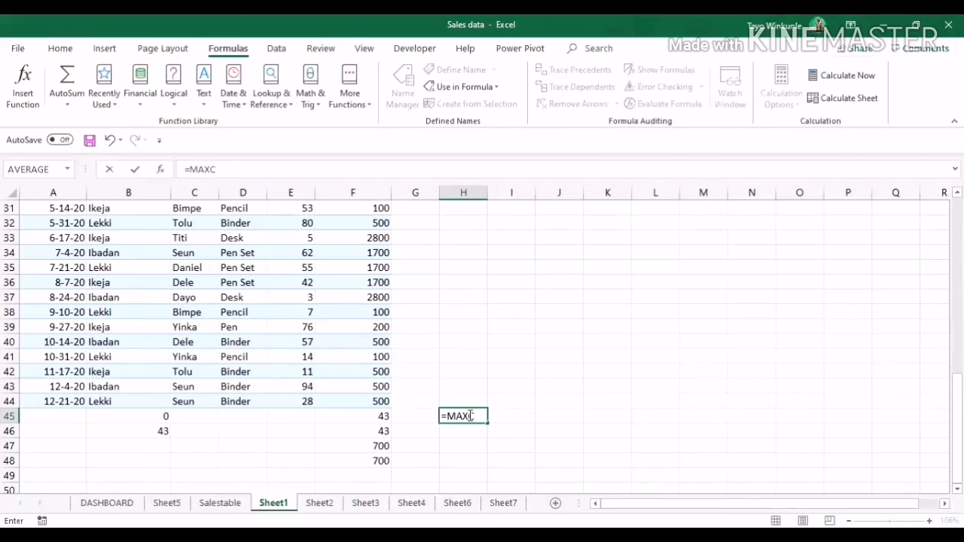
pyautogui.press('BackSpace')
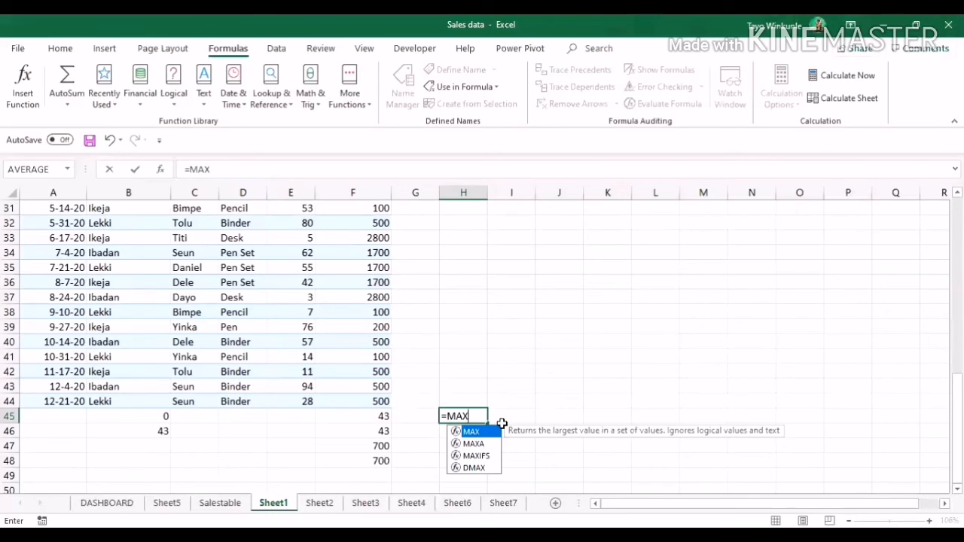
pyautogui.write('(')
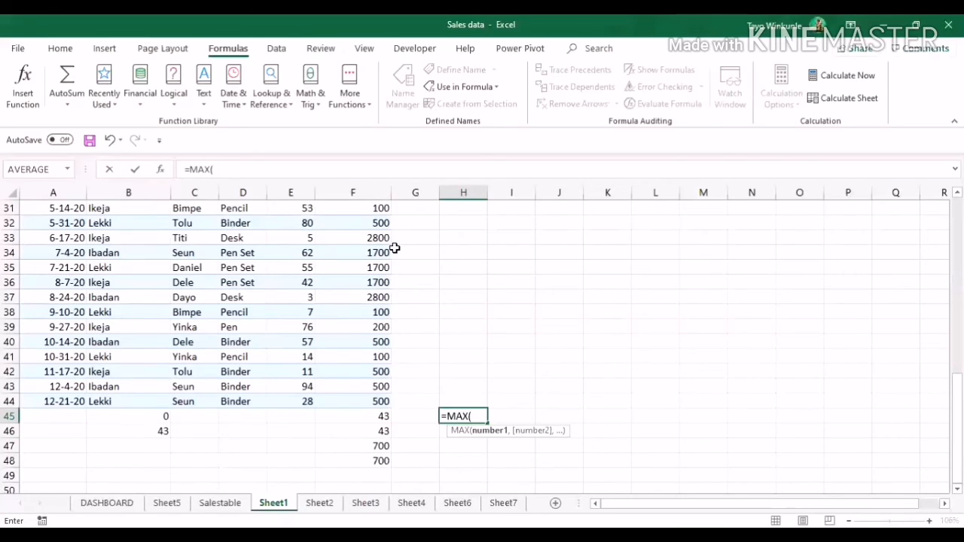
pyautogui.write('F2:F44)')
pyautogui.press('Return')
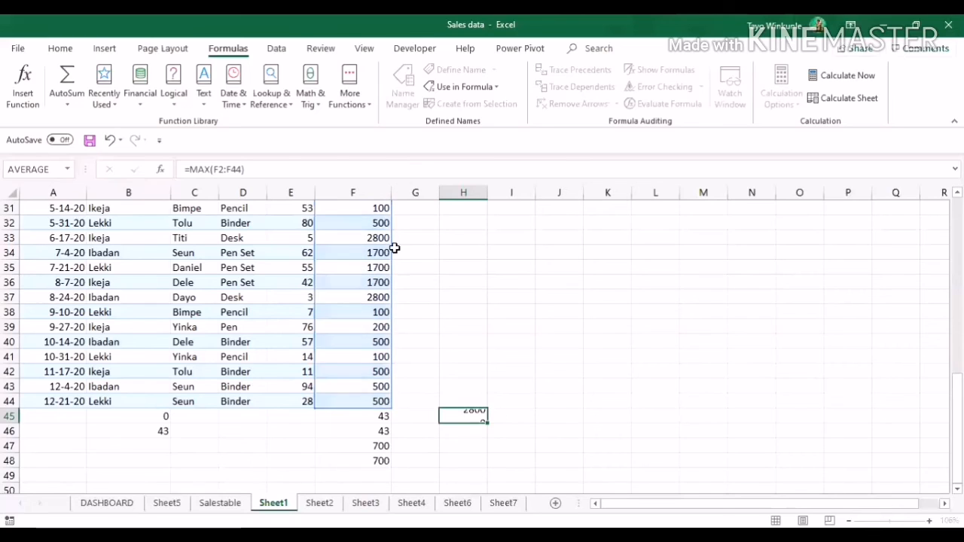
pyautogui.click(463, 419)
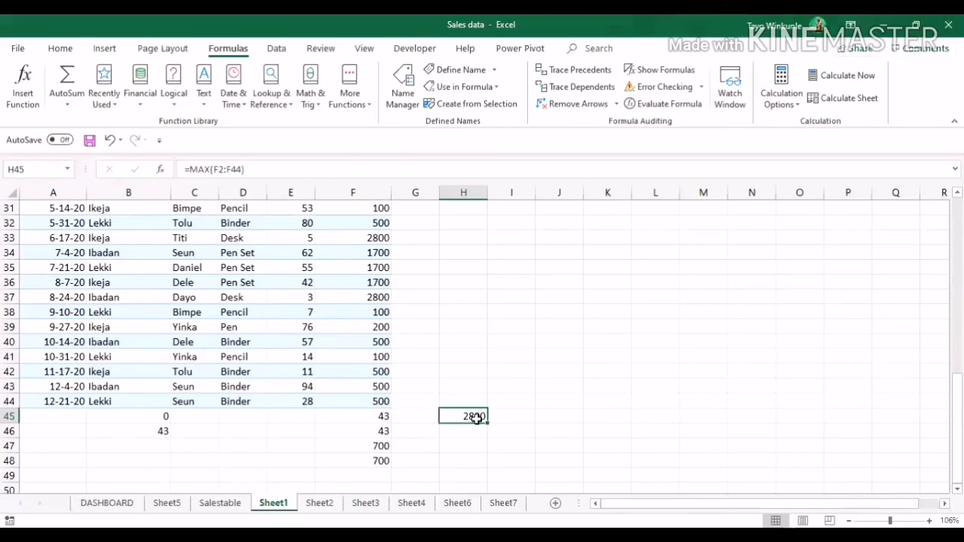
pyautogui.click(9, 298)
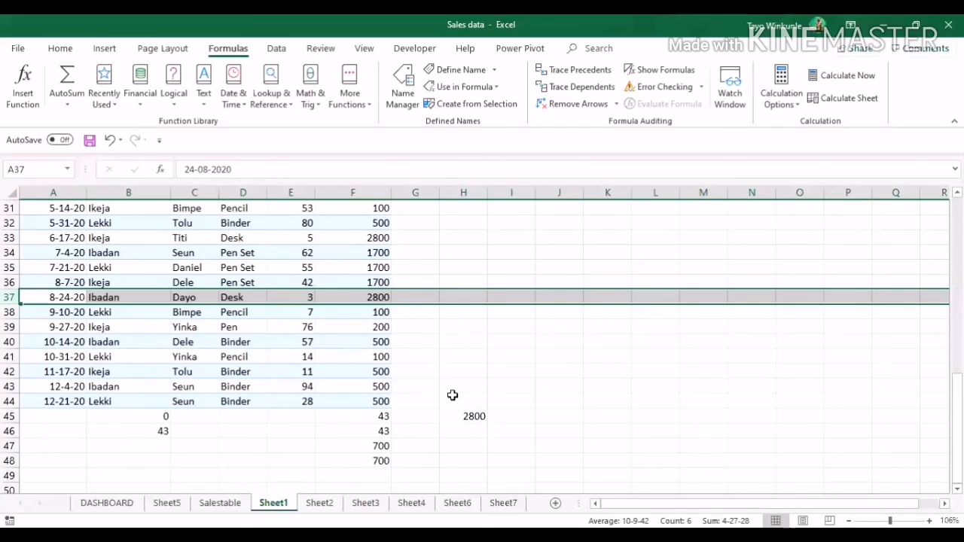
# Start a MIN formula in cell H46, directly below the MAX result.
pyautogui.click(456, 430)
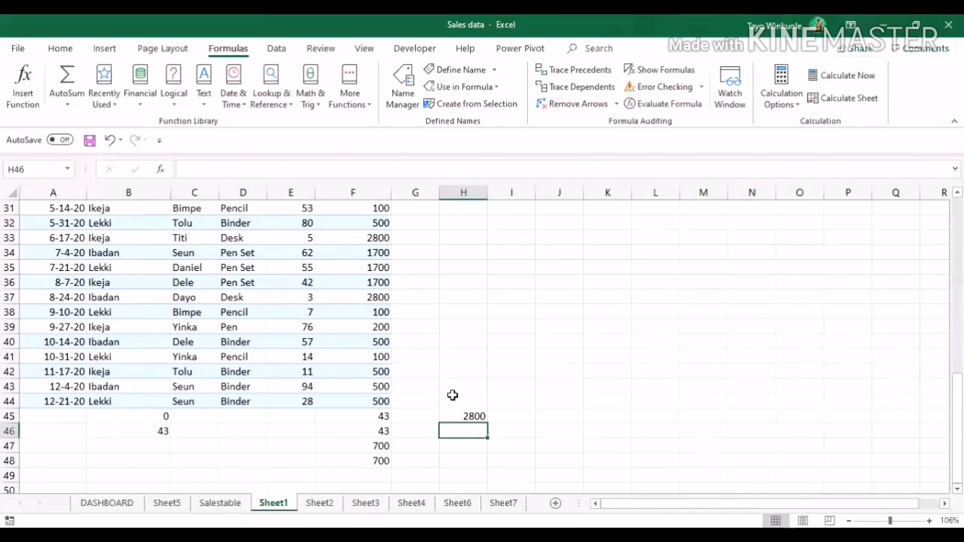
pyautogui.write('MIN')
pyautogui.press('BackSpace')
pyautogui.press('BackSpace')
pyautogui.press('BackSpace')
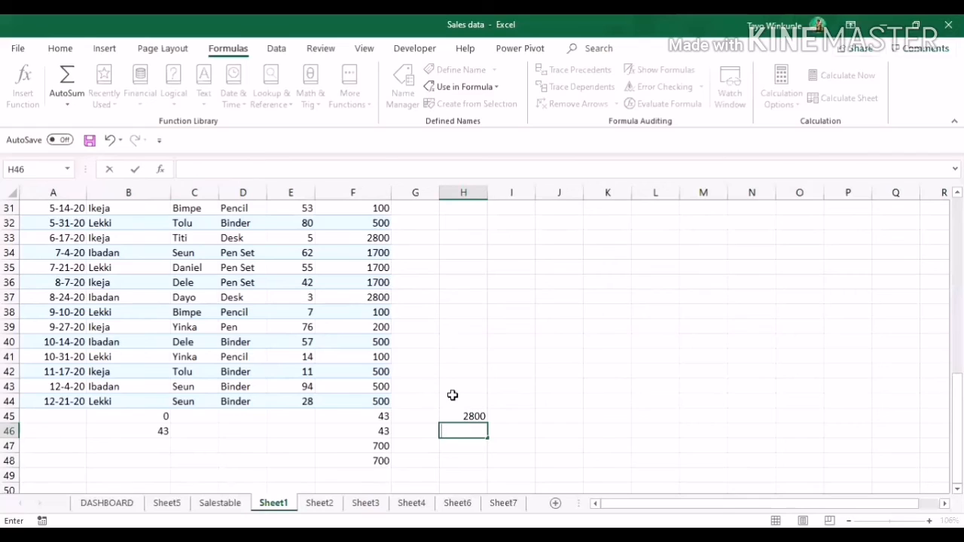
pyautogui.write('=')
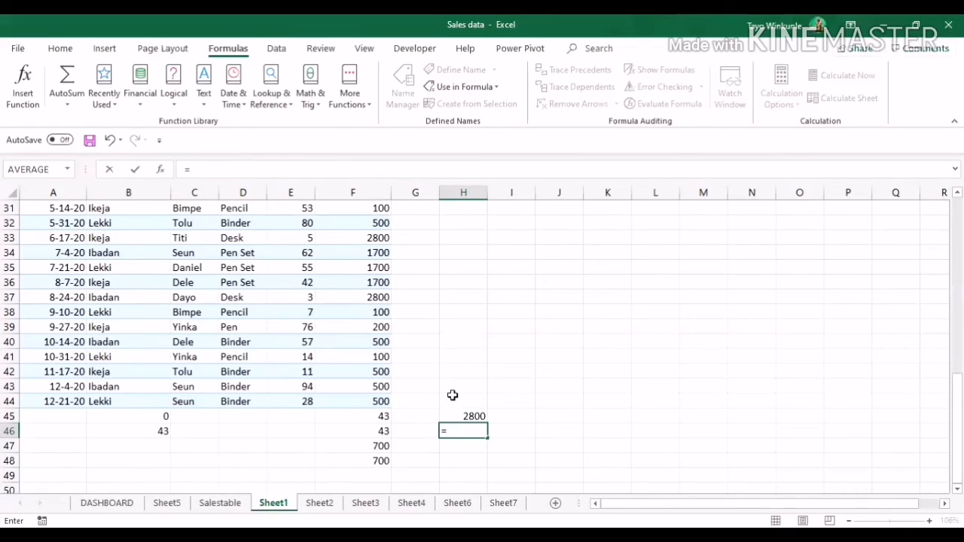
pyautogui.write('MIN')
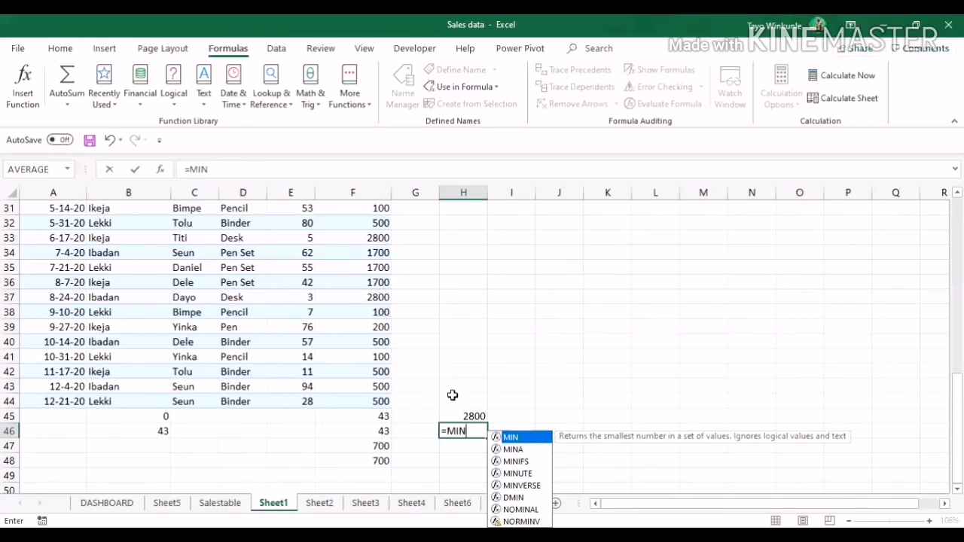
pyautogui.write('(')
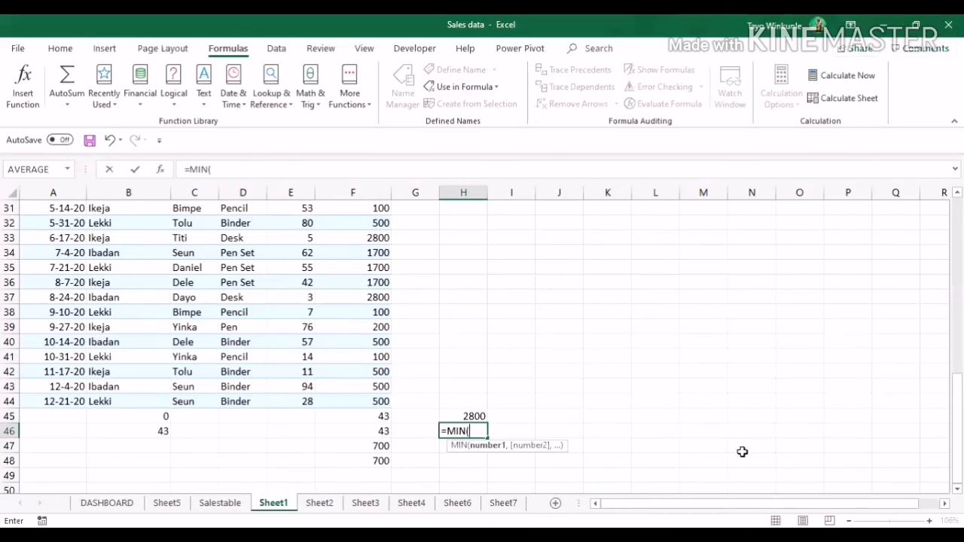
# Select the Unit Cost range F2:F44 as the MIN argument and complete the formula in cell H46.
pyautogui.moveTo(957, 428); pyautogui.dragTo(958, 253)
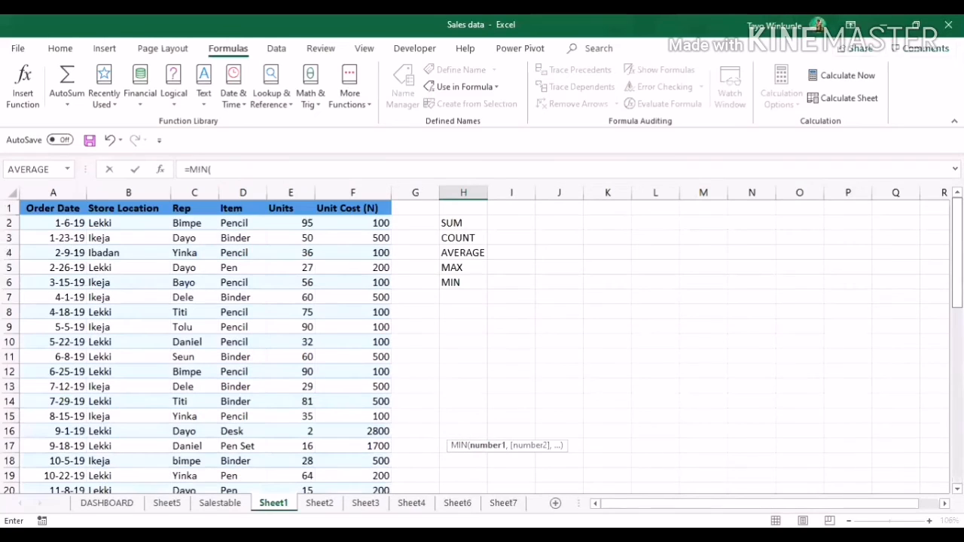
pyautogui.click(384, 223)
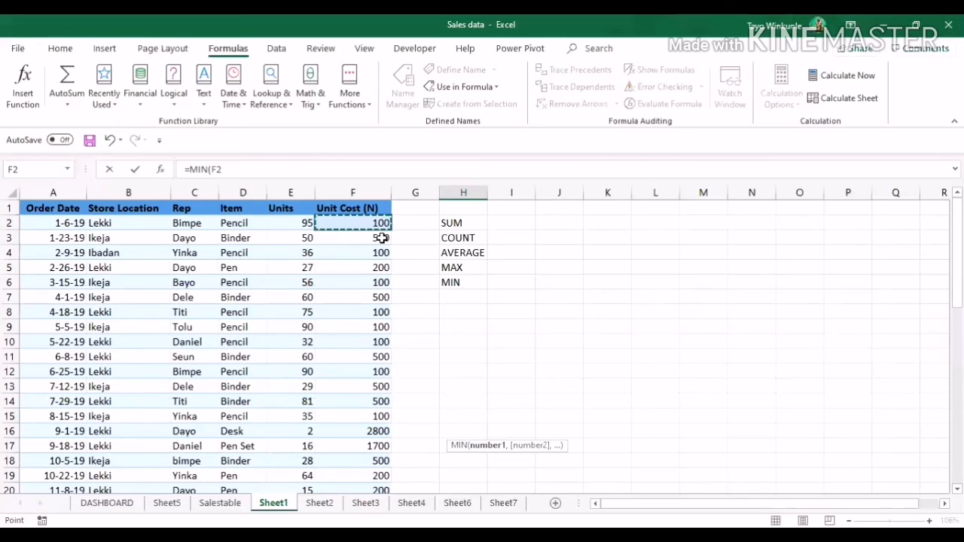
pyautogui.moveTo(382, 238); pyautogui.dragTo(366, 394)
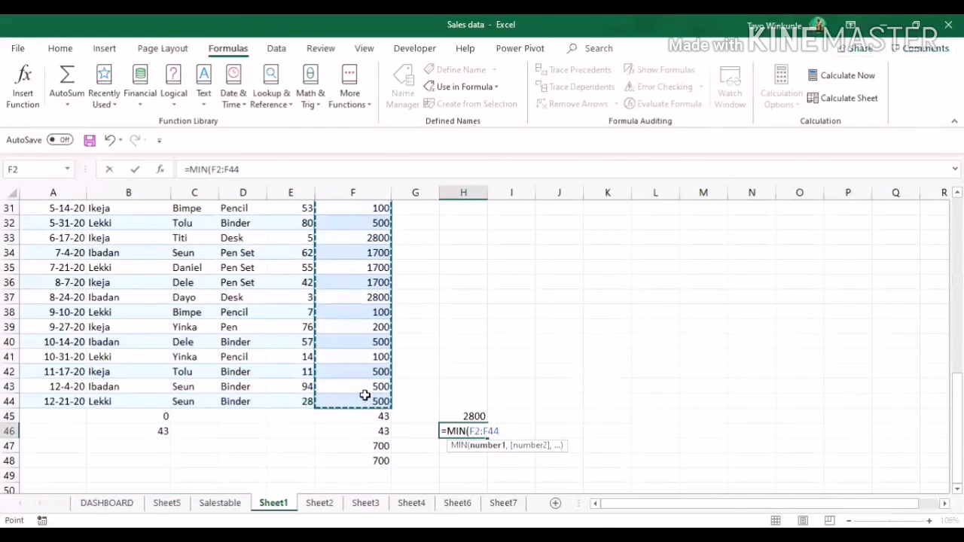
pyautogui.write(')')
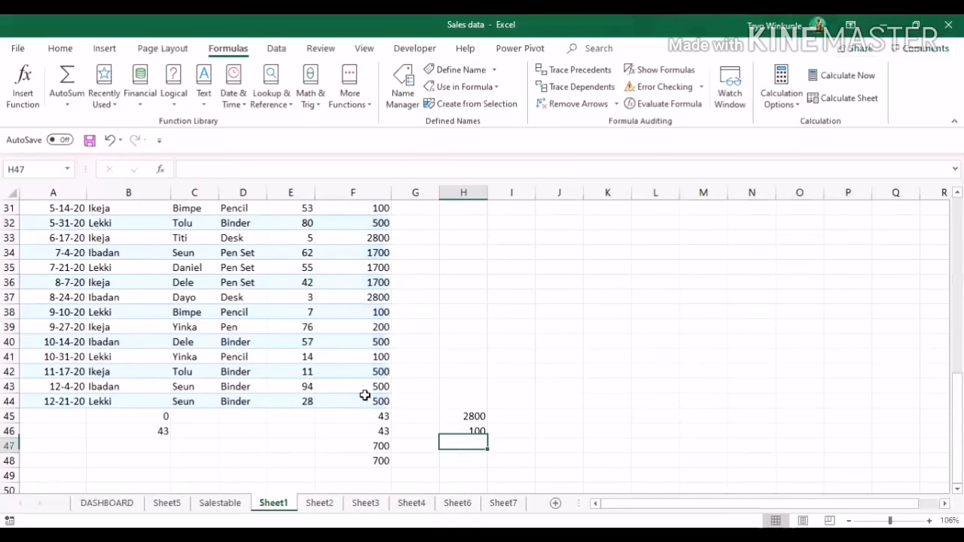
pyautogui.press('Return')
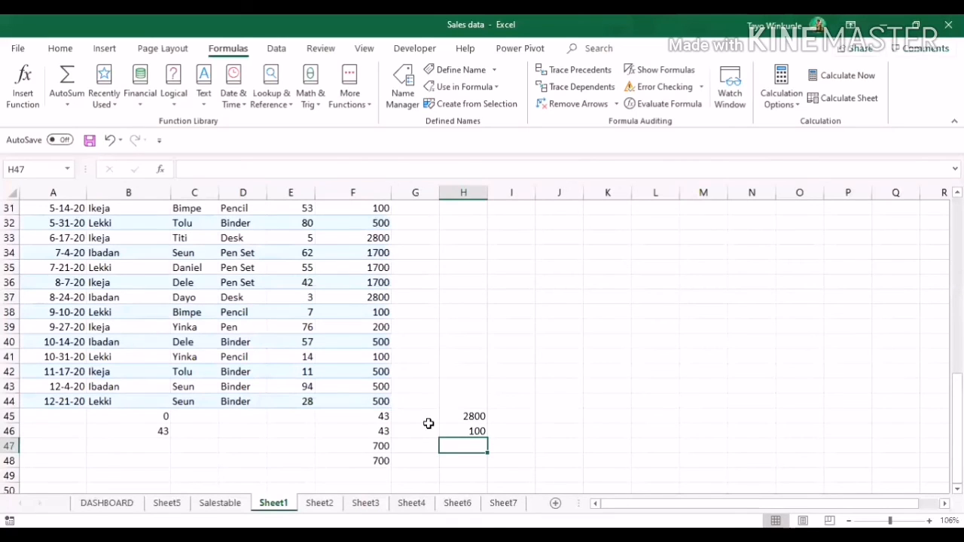
pyautogui.press('Up')
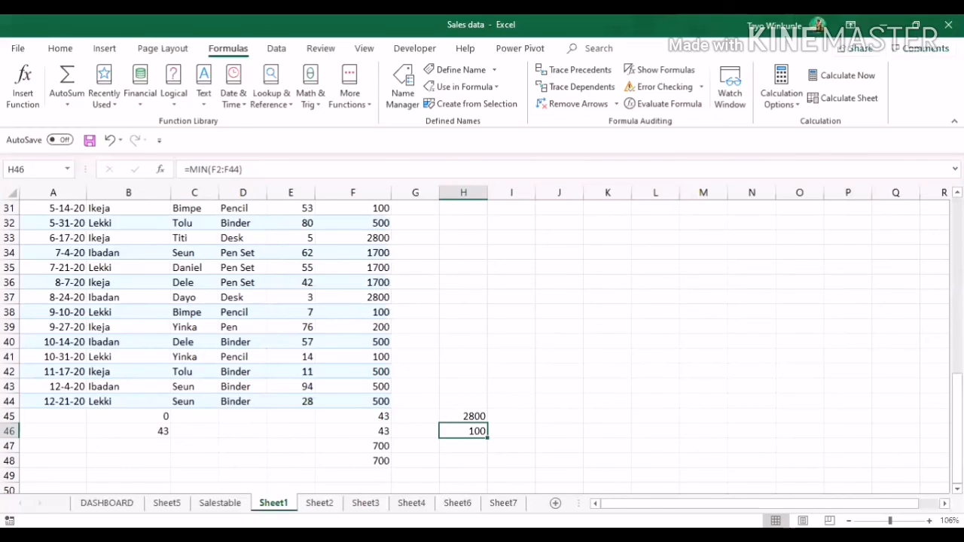
# Start a SUM formula in the empty cell I10, beside the sales data.
pyautogui.scroll(2, 482, 343)
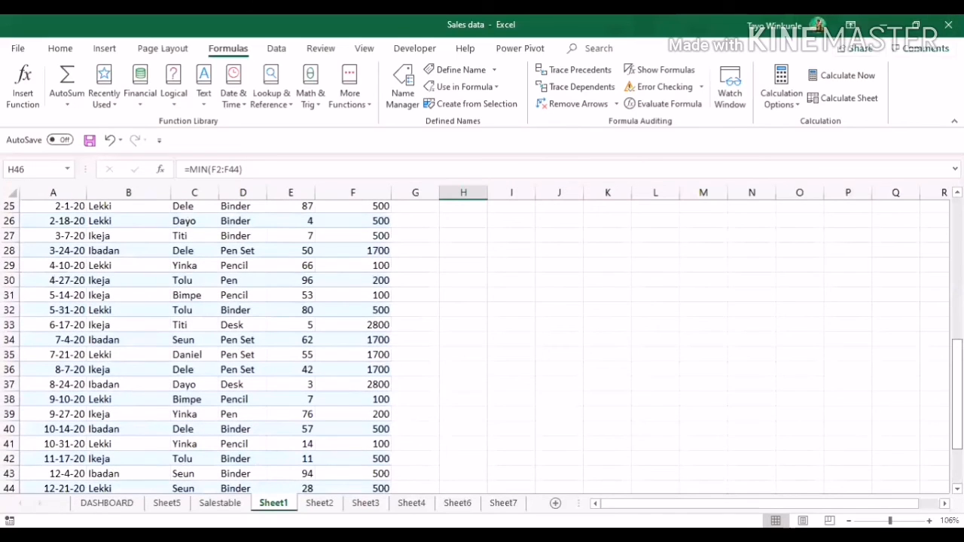
pyautogui.scroll(8, 482, 342)
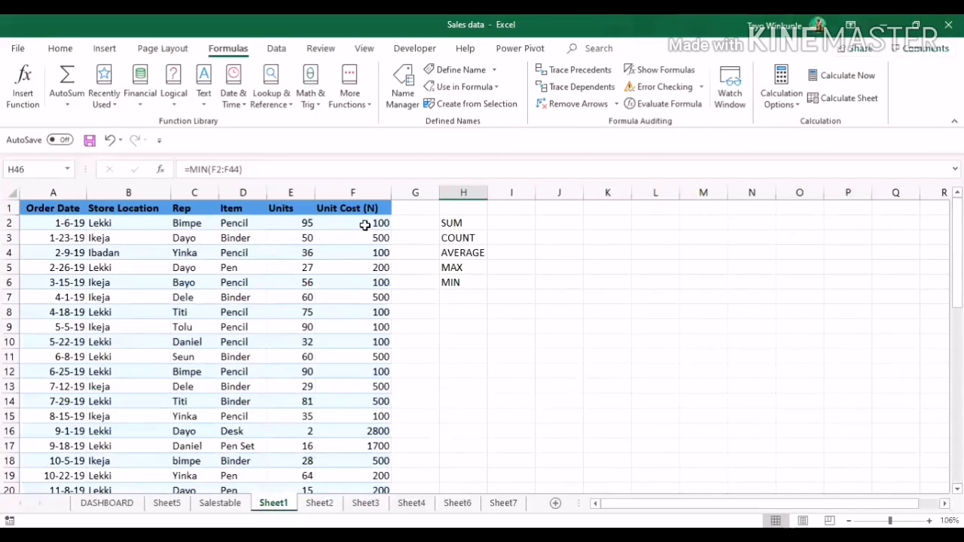
pyautogui.click(348, 222)
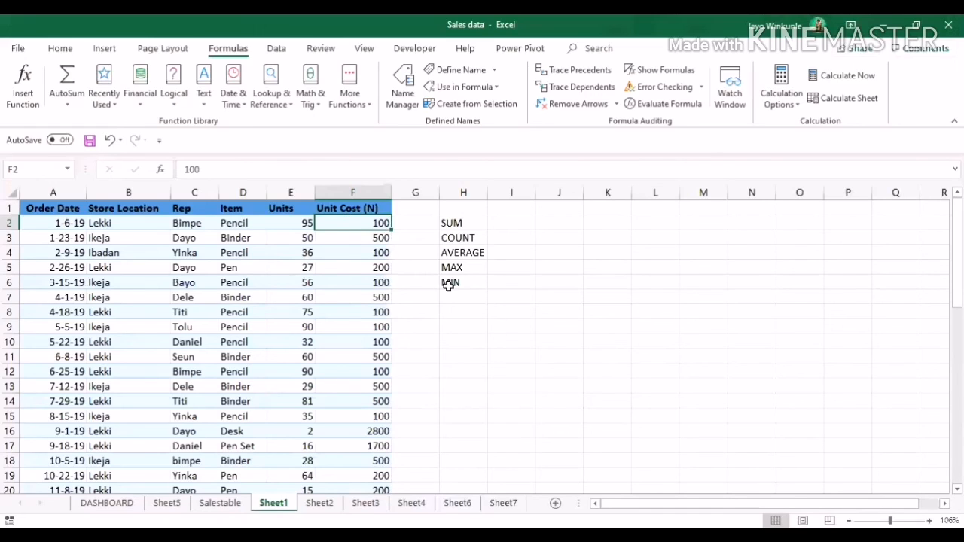
pyautogui.click(498, 333)
pyautogui.write('=')
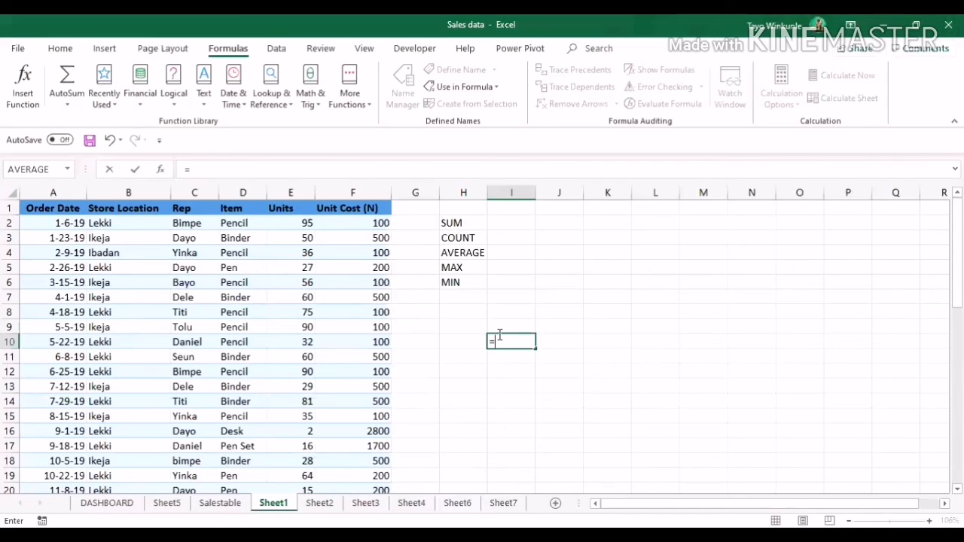
pyautogui.press('BackSpace')
pyautogui.write('=S')
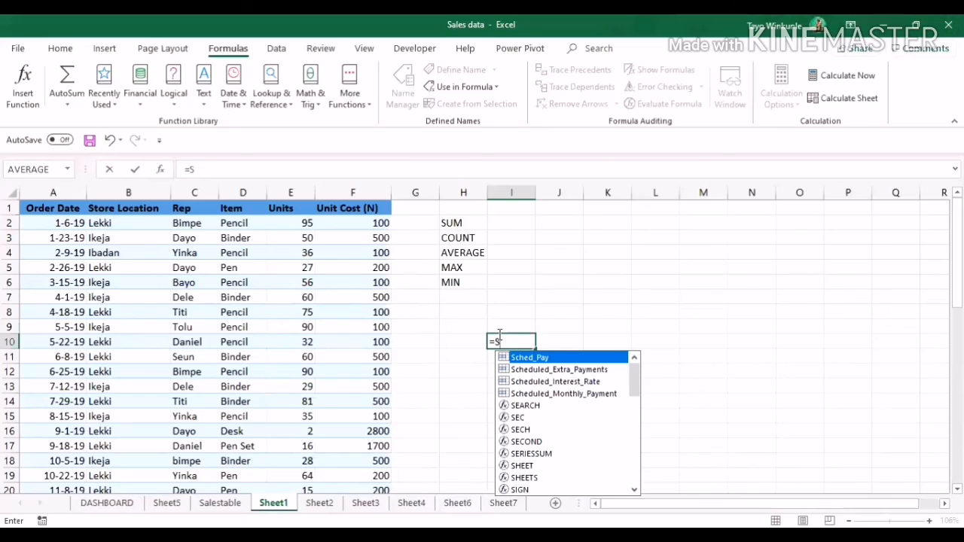
pyautogui.write('UM')
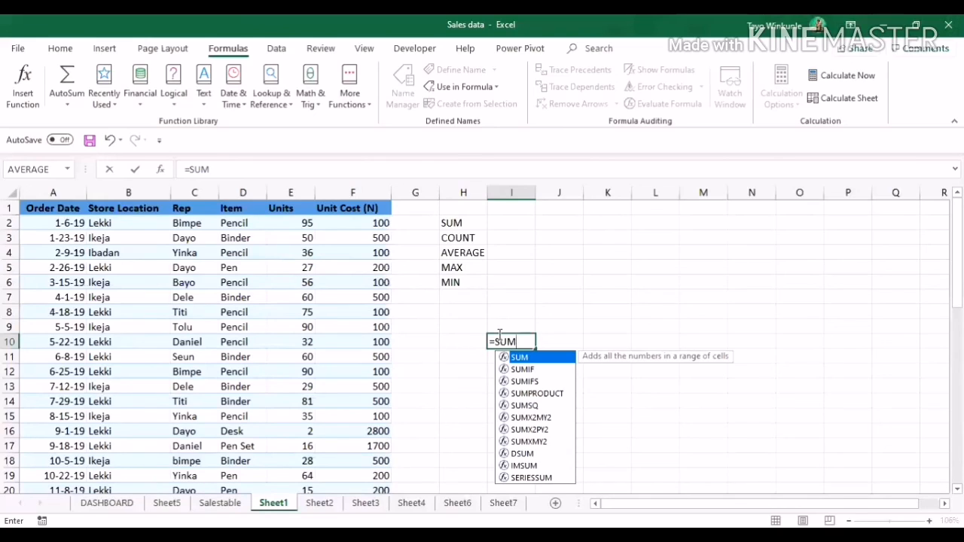
pyautogui.write('(')
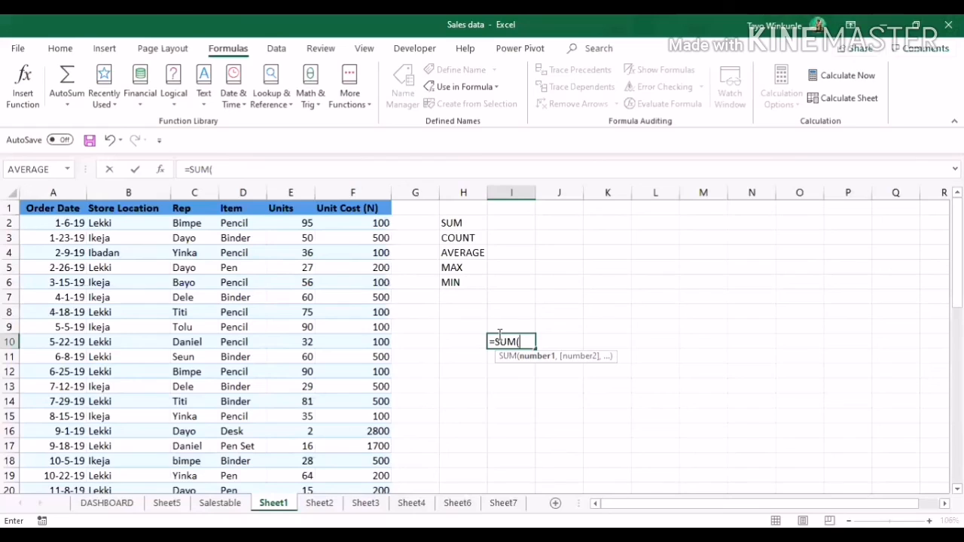
# Use the first four Unit Cost values, F2:F5, as the SUM argument, complete the formula, and reselect cell I10.
pyautogui.click(366, 226)
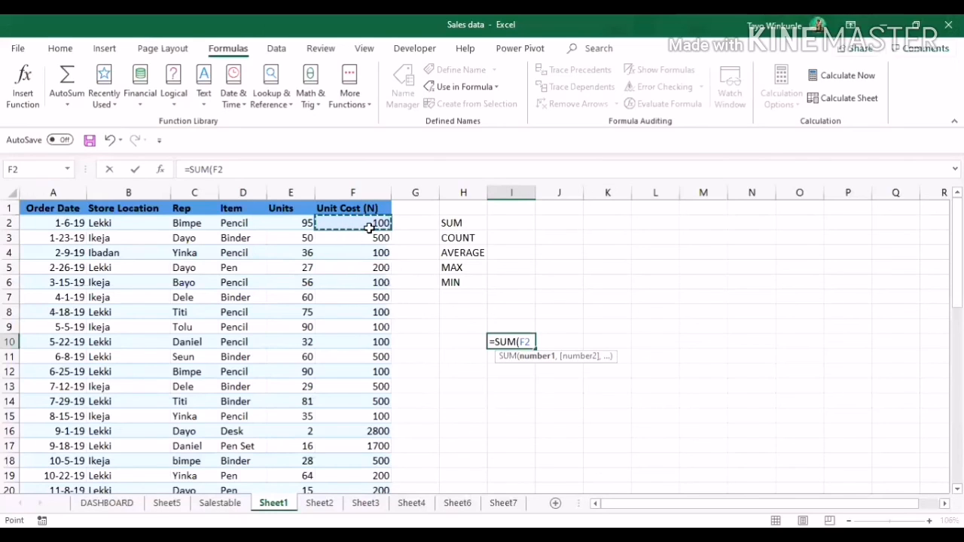
pyautogui.moveTo(367, 228); pyautogui.dragTo(372, 265)
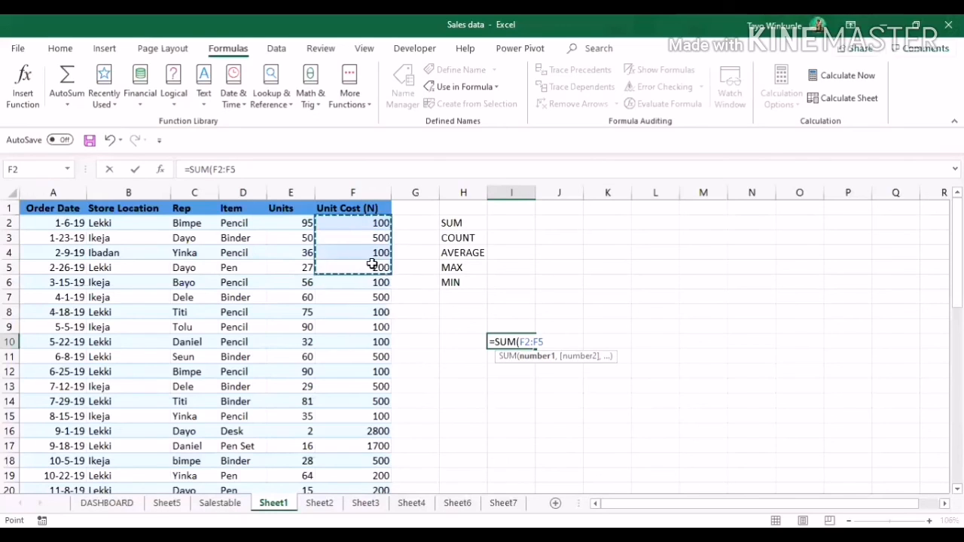
pyautogui.write(')')
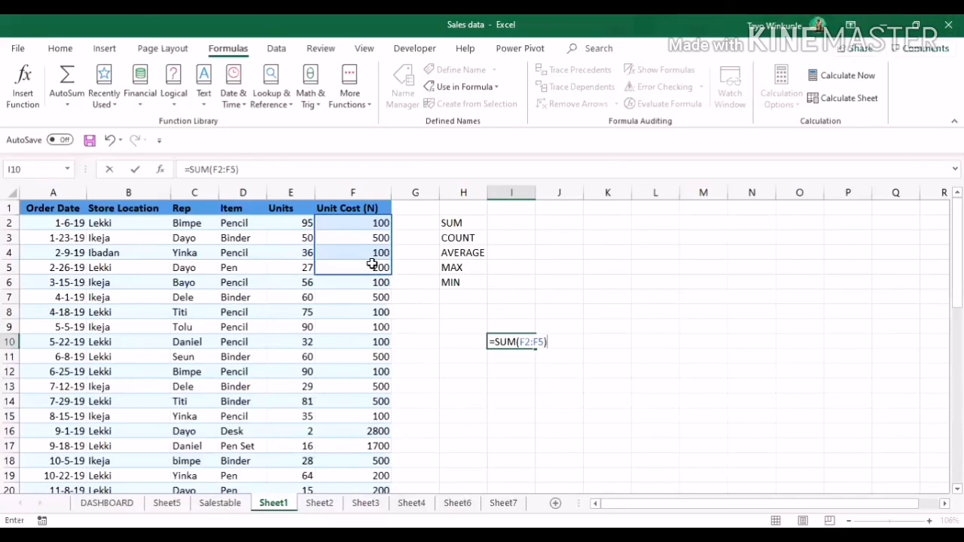
pyautogui.press('Return')
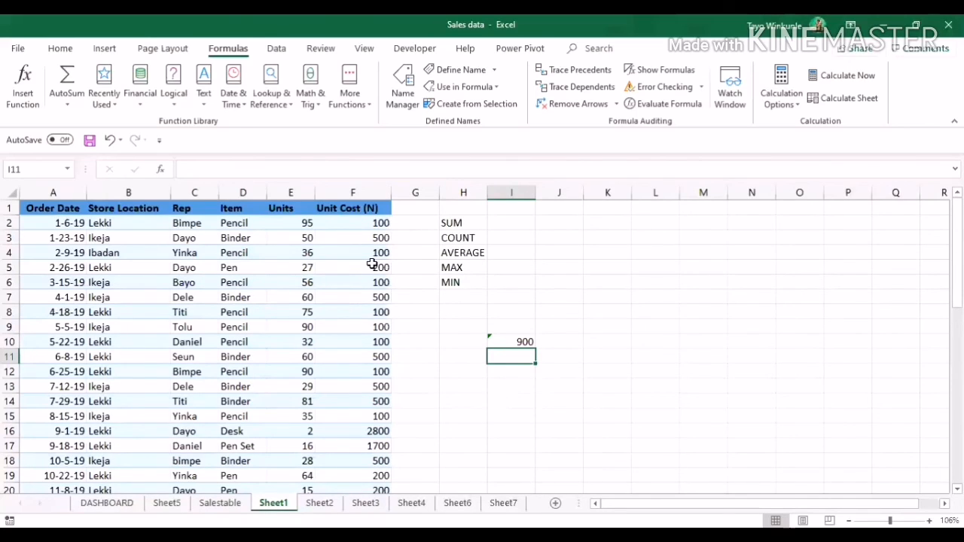
pyautogui.click(521, 342)
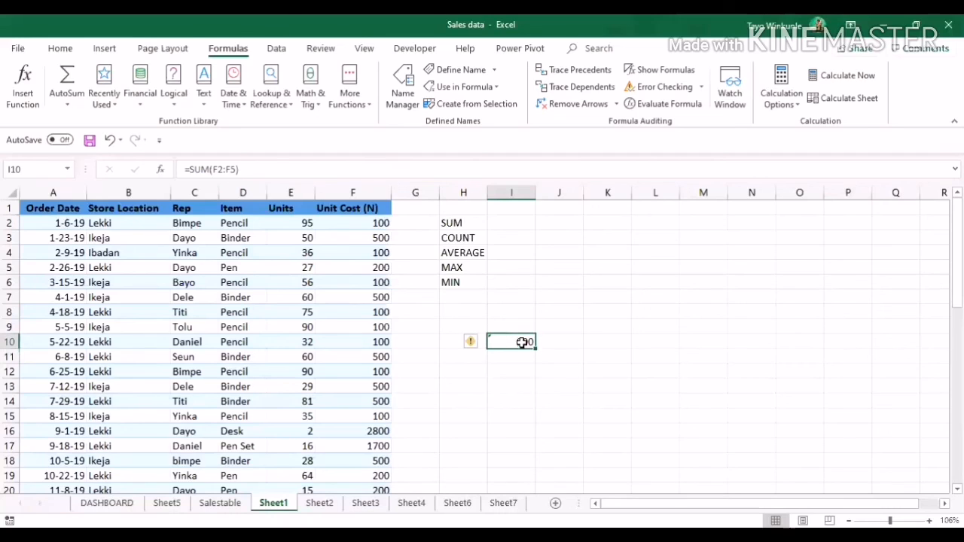